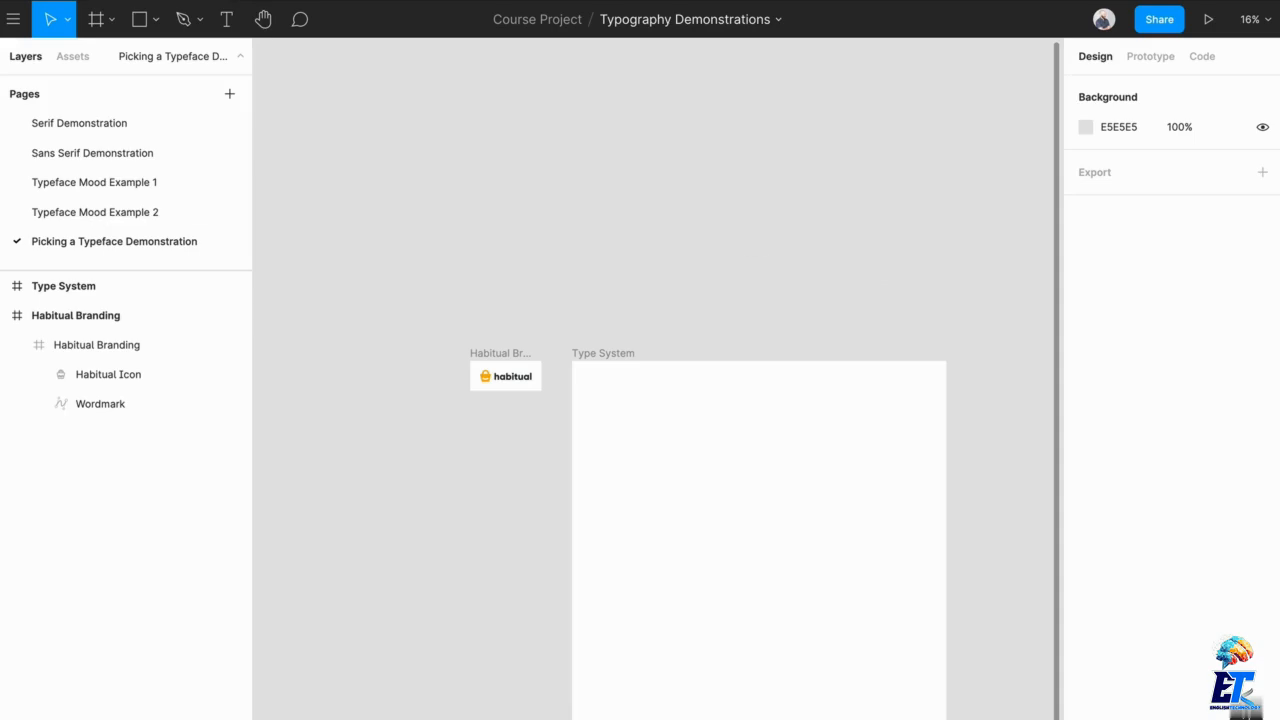
# Step: Add a text box about 705 × 270 near the Type System frame's upper-left corner, reading "Find the stuff that you love."
pyautogui.scroll(-2, 679, 475)
pyautogui.scroll(5, 672, 350)
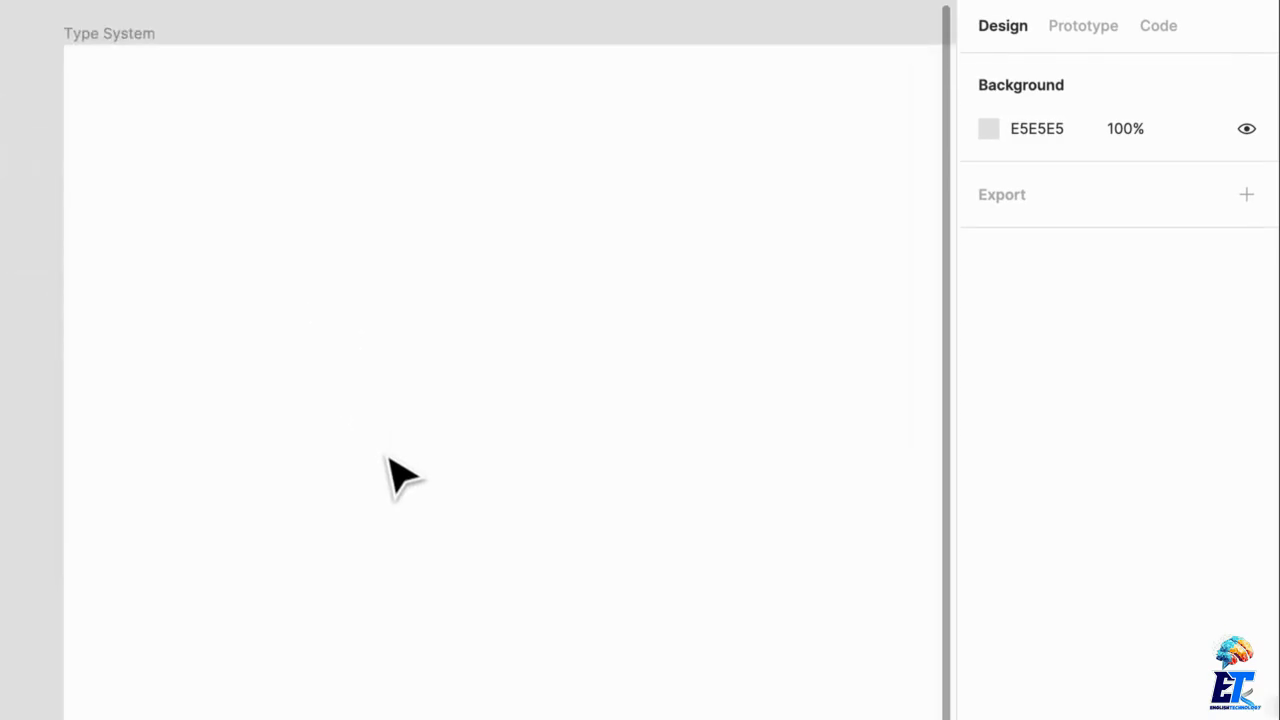
pyautogui.moveTo(146, 117); pyautogui.dragTo(497, 248)
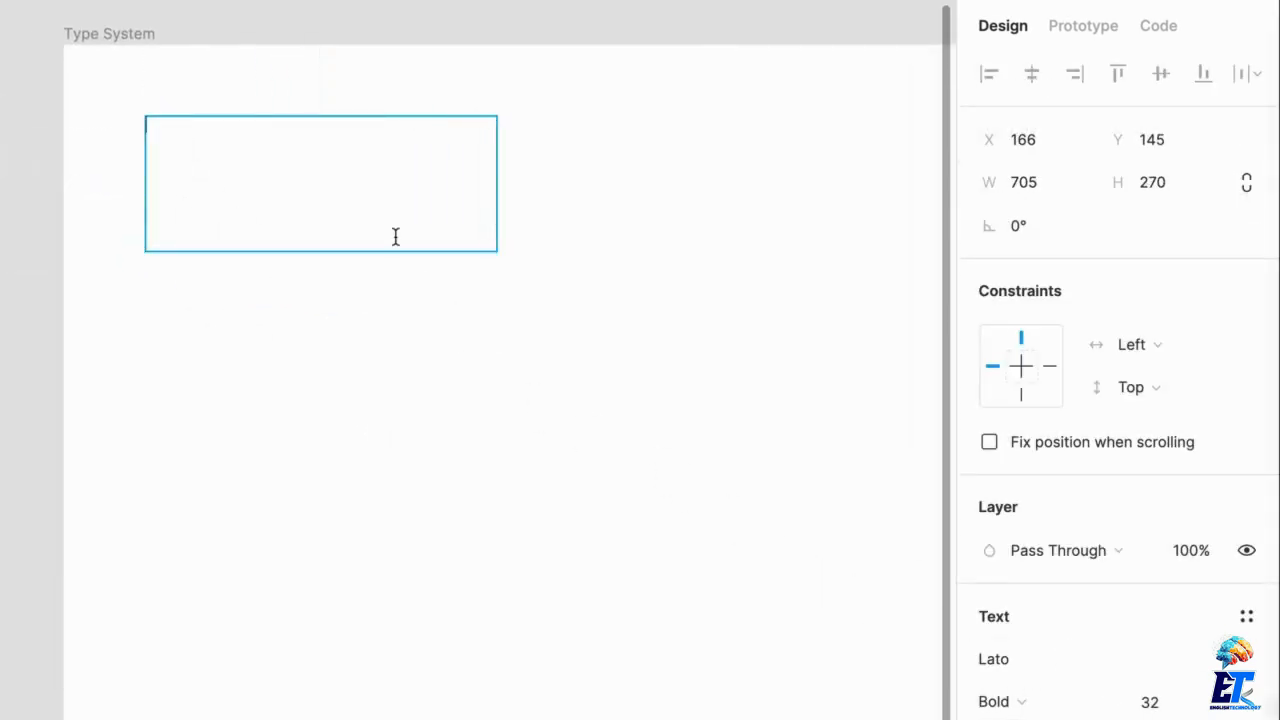
pyautogui.write('Find you')
pyautogui.press('BackSpace')
pyautogui.press('BackSpace')
pyautogui.press('BackSpace')
pyautogui.write('the stuff that you')
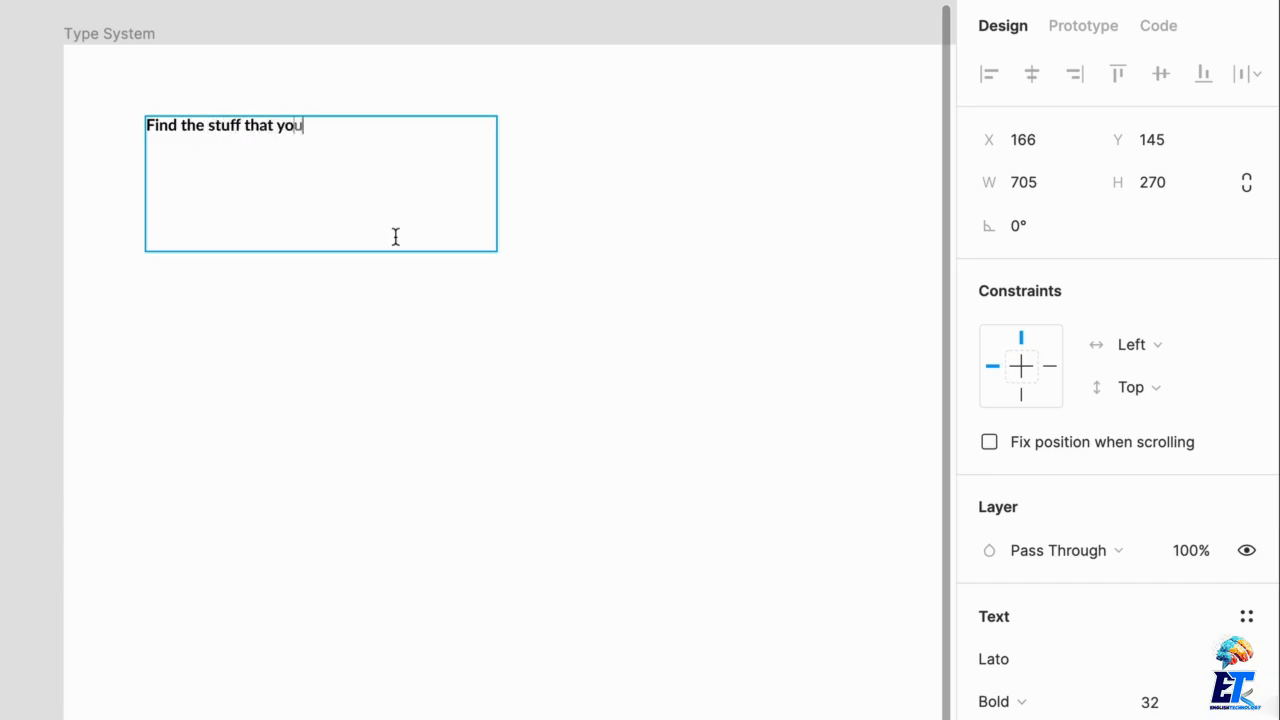
pyautogui.write(' love.')
pyautogui.press('Escape')
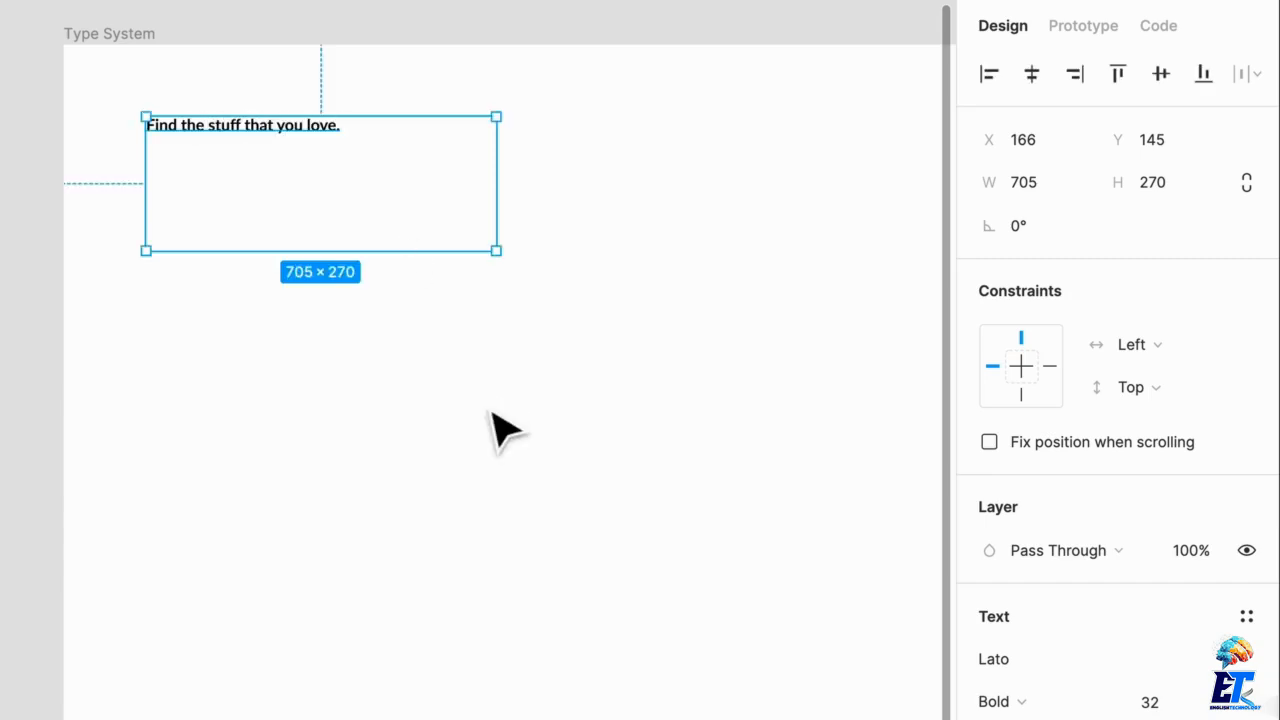
pyautogui.click(400, 289)
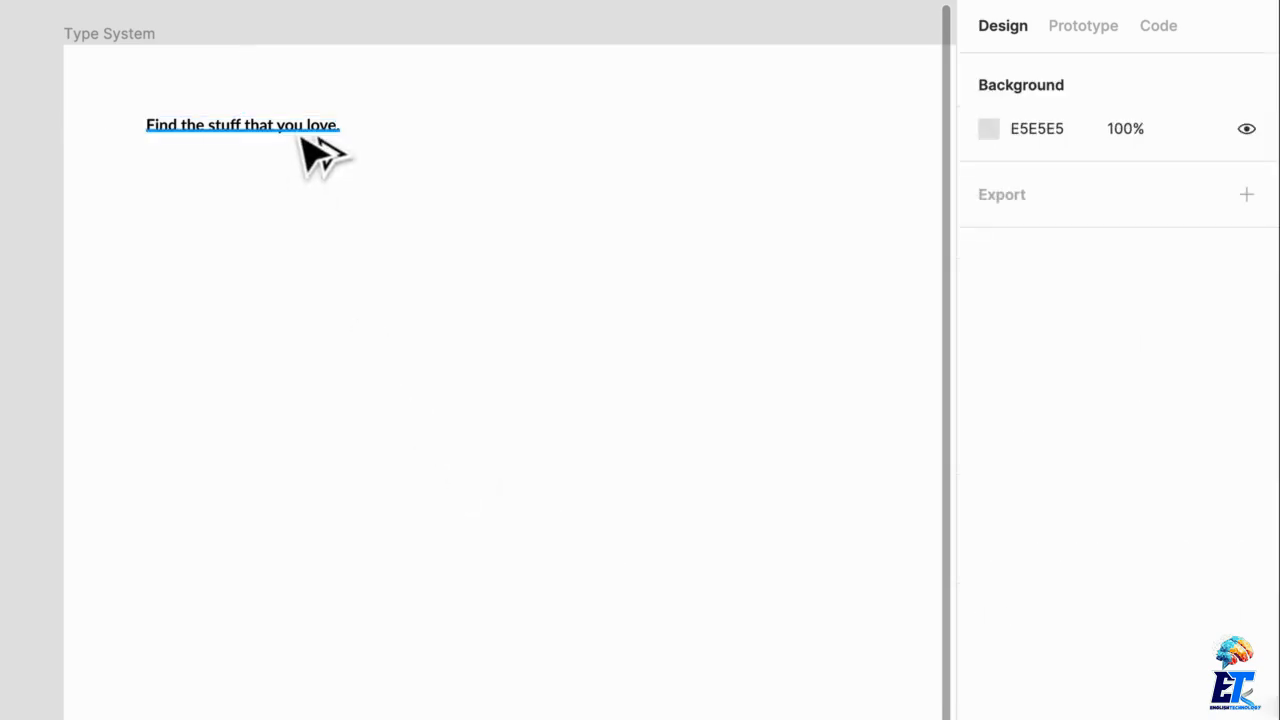
# Step: Duplicate the heading below the original and replace the copy's text with 3 sentences from the Lorem ipsum plugin, beginning with "Lorem ipsum..."
pyautogui.moveTo(308, 135); pyautogui.dragTo(345, 264)
pyautogui.click(48, 0)
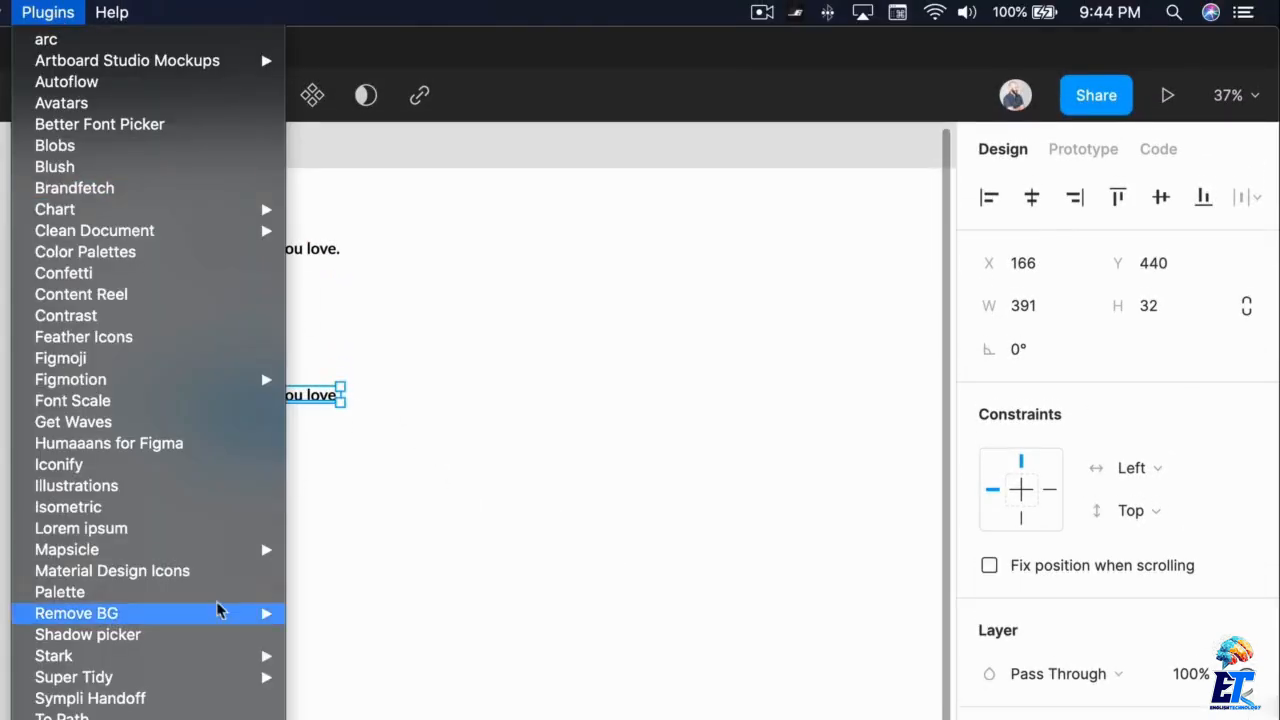
pyautogui.click(176, 533)
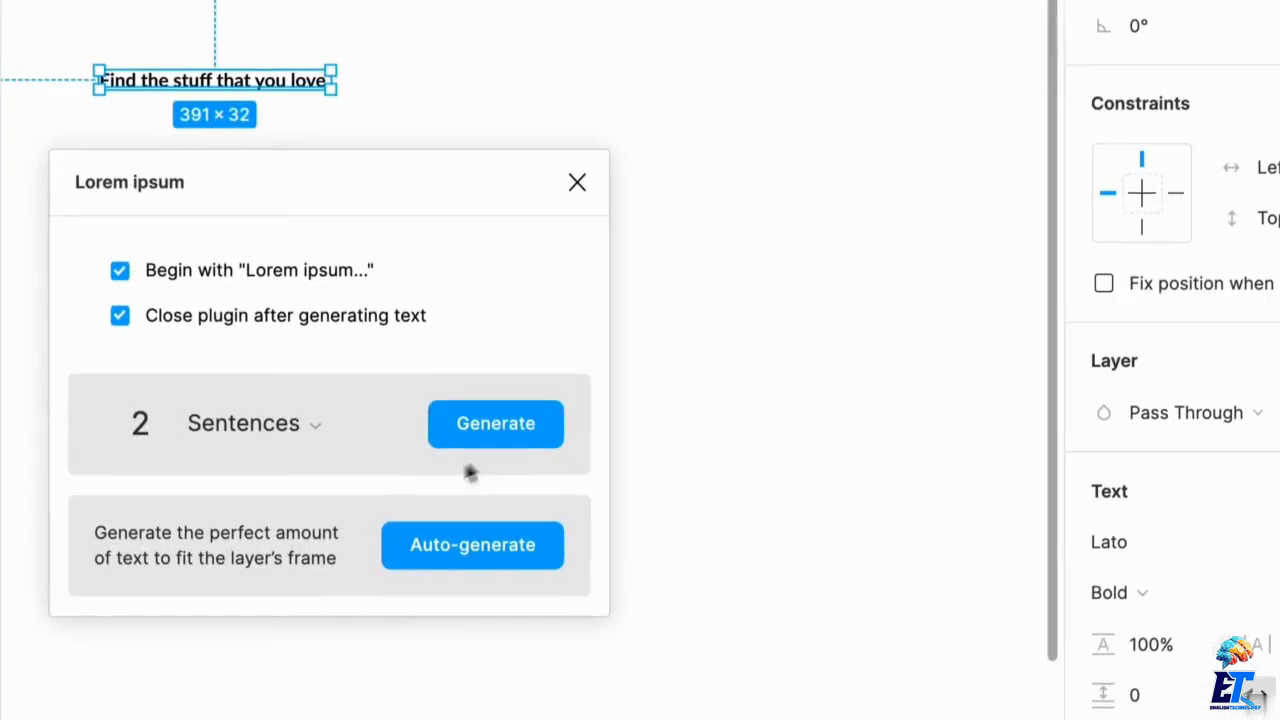
pyautogui.click(145, 420)
pyautogui.write('4')
pyautogui.press('BackSpace')
pyautogui.write('3')
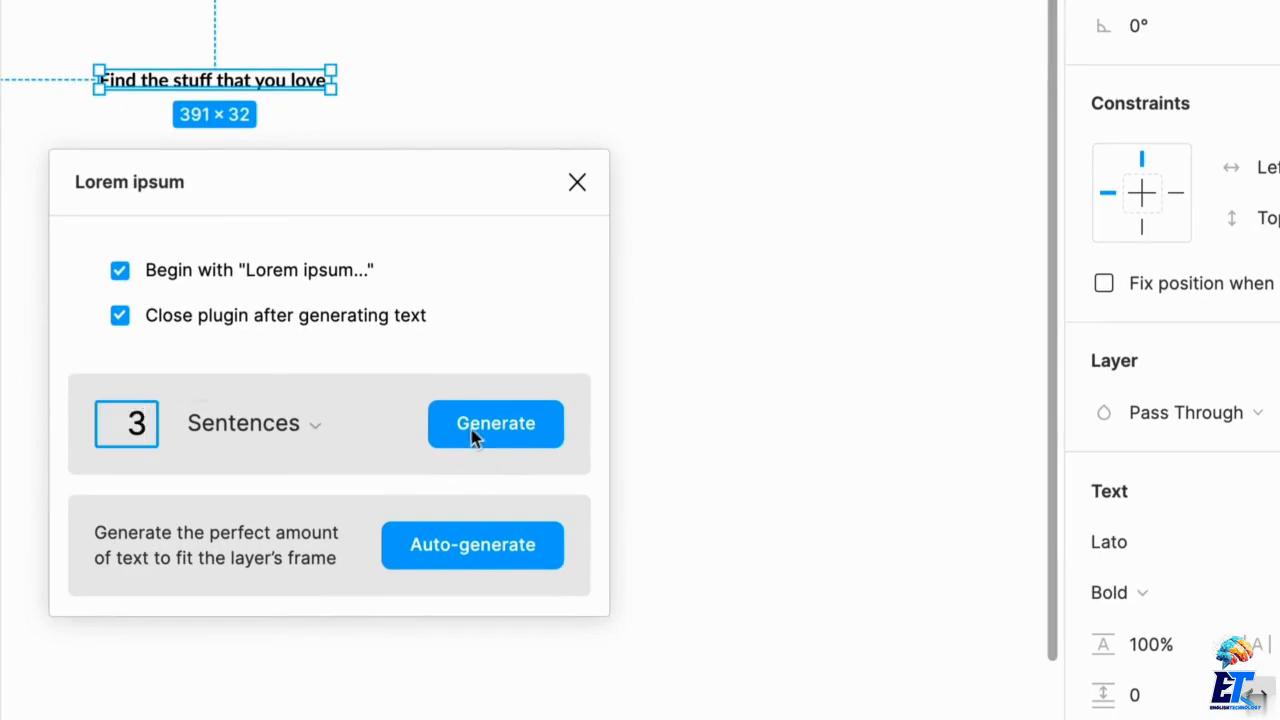
pyautogui.click(472, 430)
# Step: Narrow the single-line Lorem ipsum text box to about 445 wide so the text wraps
pyautogui.scroll(-5, 669, 338)
pyautogui.hscroll(2, 669, 338)
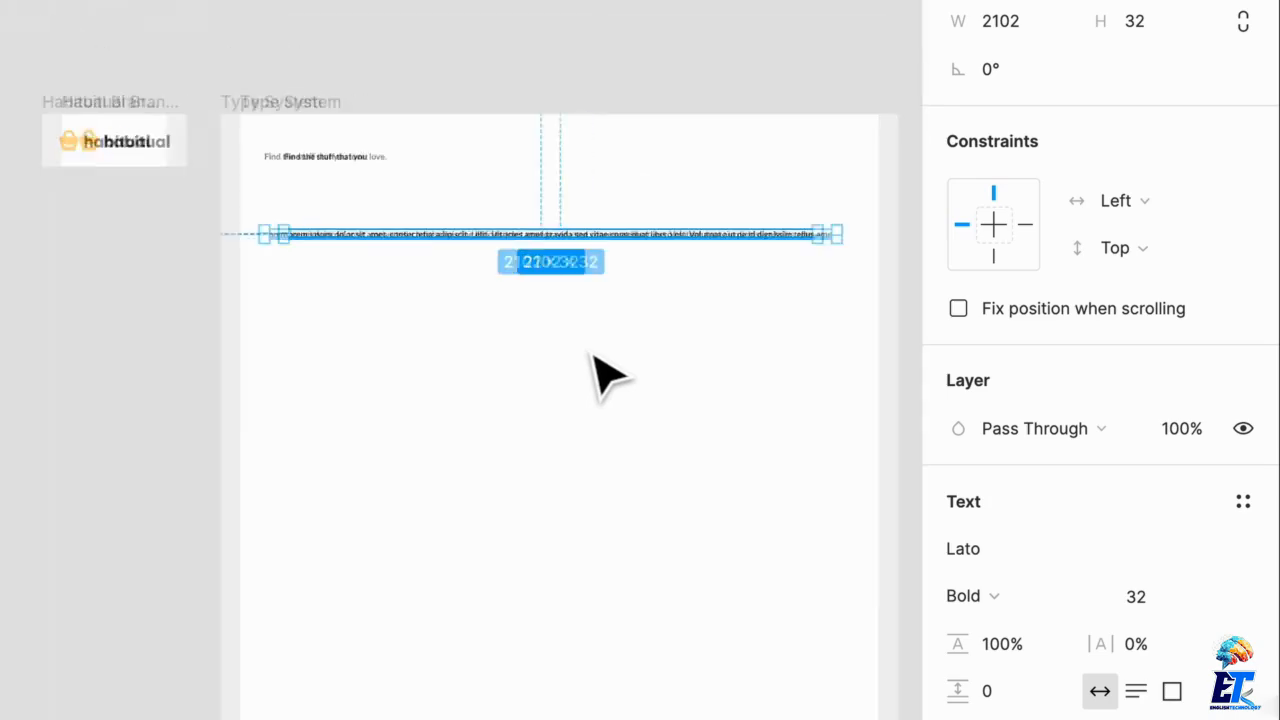
pyautogui.moveTo(737, 260); pyautogui.dragTo(297, 346)
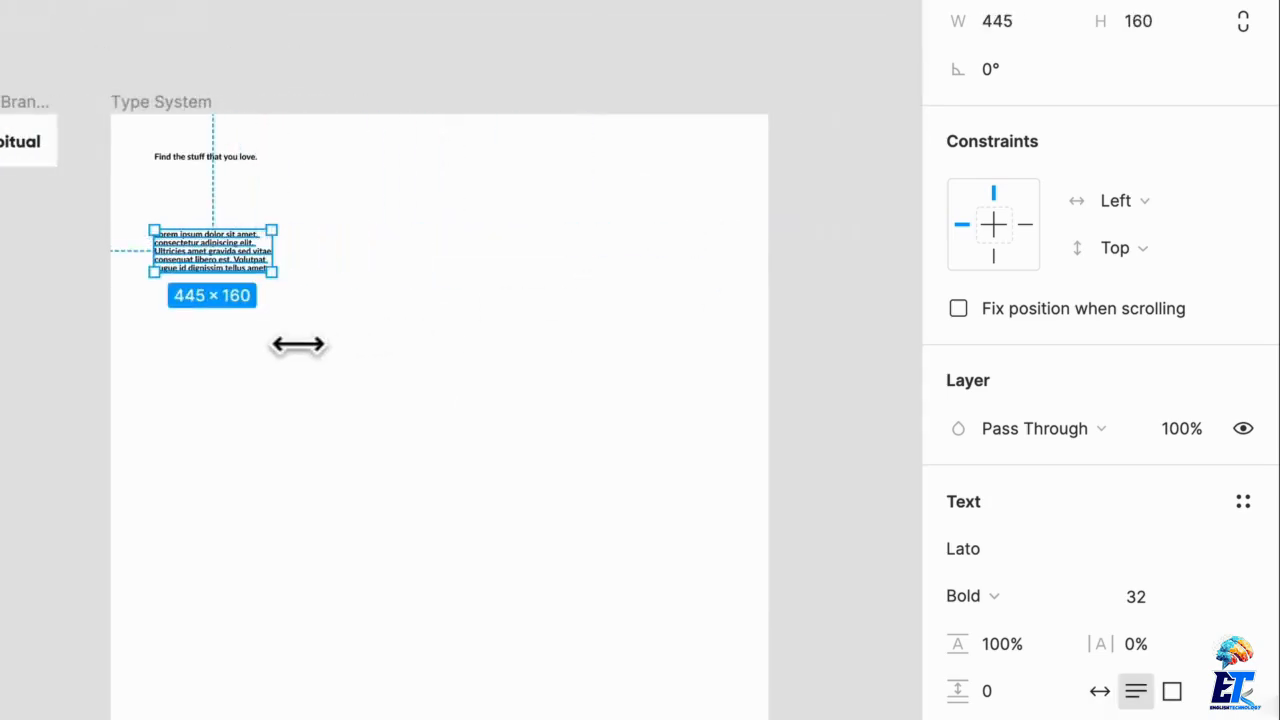
# Step: Duplicate the wrapped Lorem ipsum text below, regenerate the copy as 1 paragraph with the Lorem ipsum plugin, and widen it to about 629
pyautogui.scroll(5, 190, 368)
pyautogui.moveTo(263, 143); pyautogui.dragTo(289, 449)
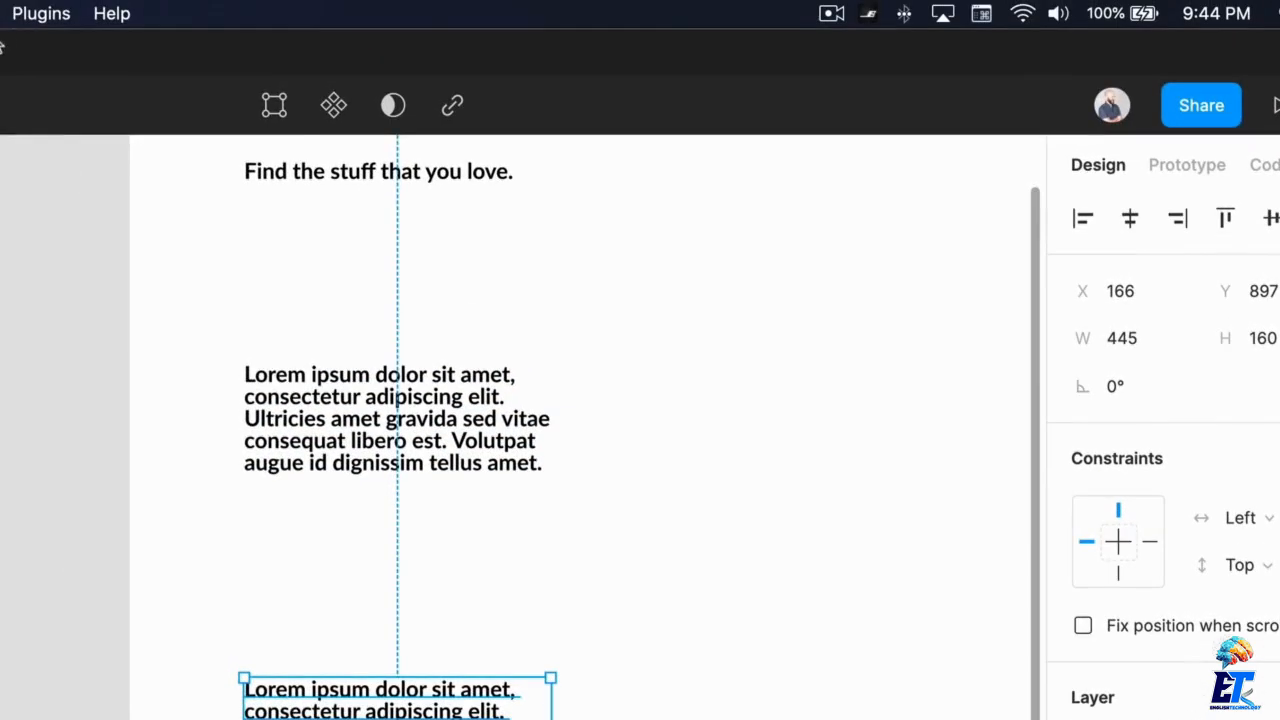
pyautogui.click(40, 13)
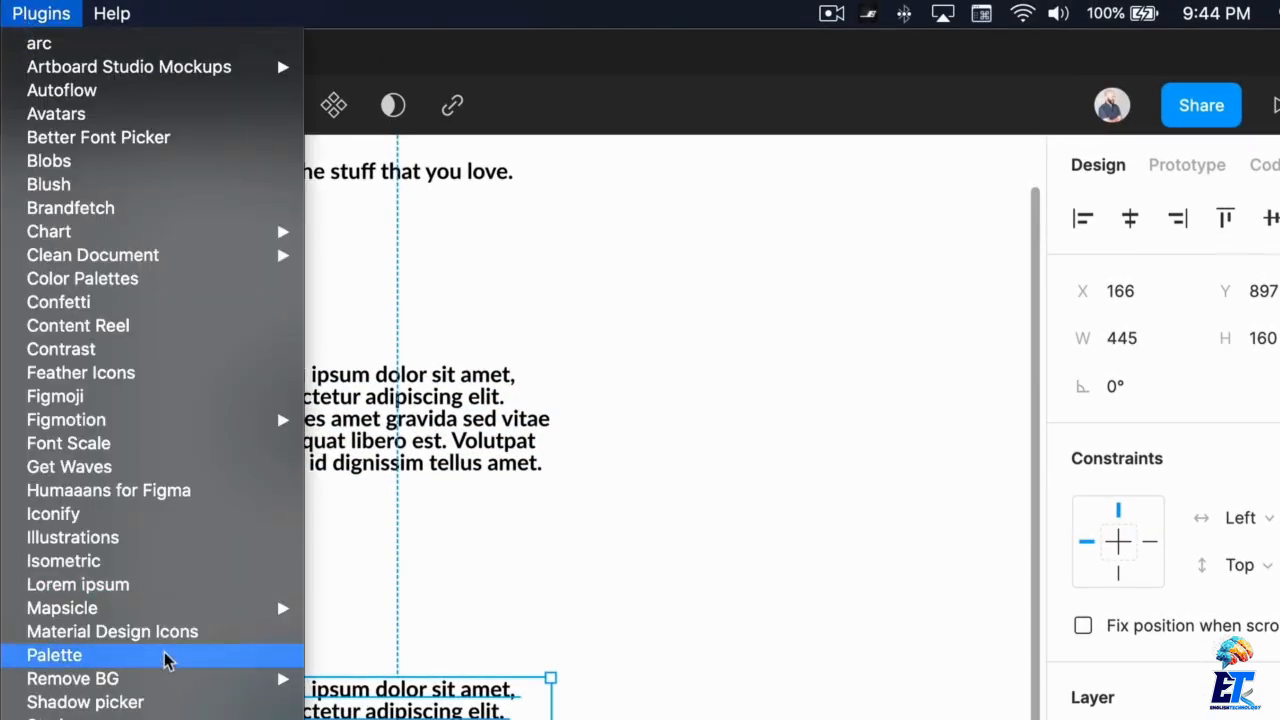
pyautogui.moveTo(165, 598)
pyautogui.click(130, 584)
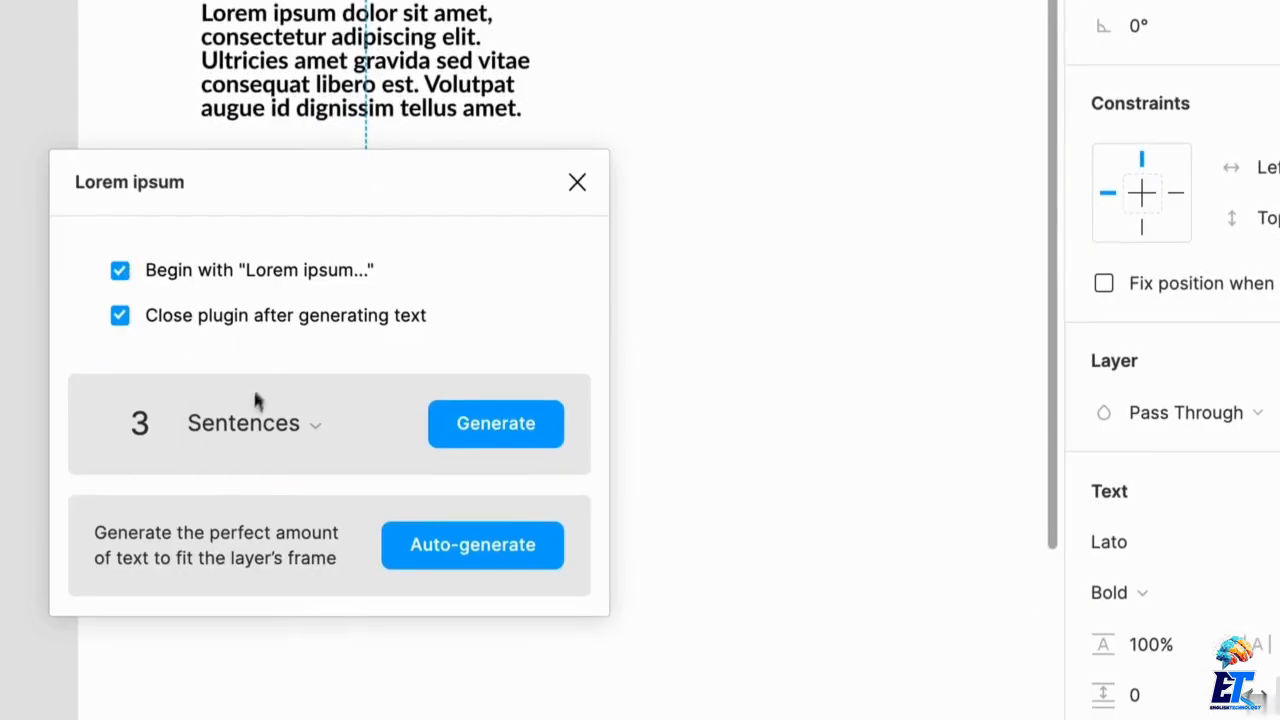
pyautogui.click(296, 719)
pyautogui.click(300, 570)
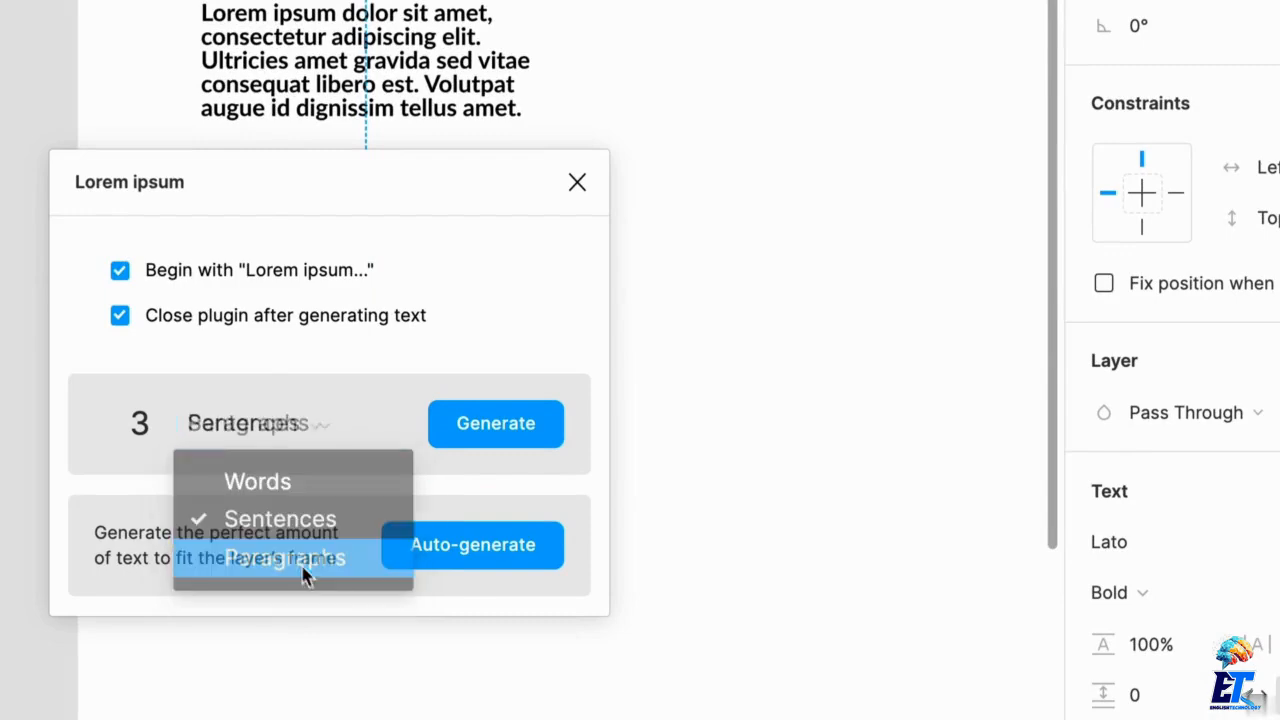
pyautogui.click(148, 423)
pyautogui.press('BackSpace')
pyautogui.write('1')
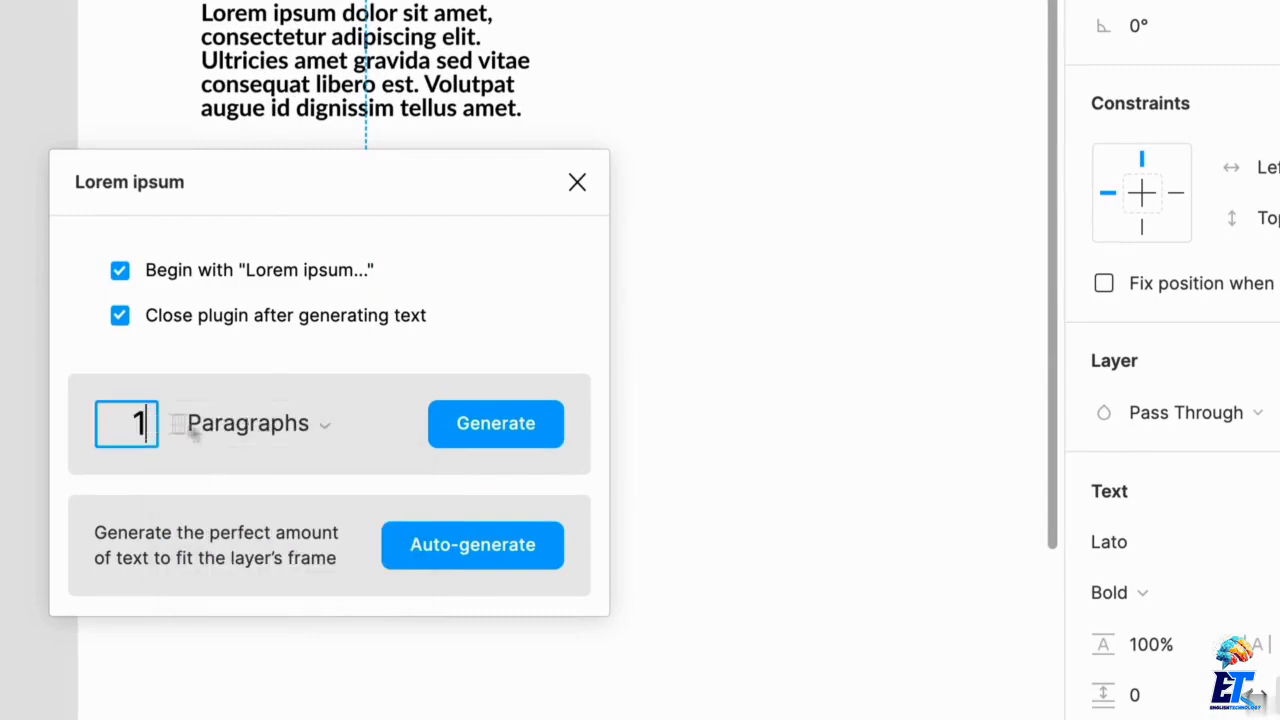
pyautogui.click(491, 426)
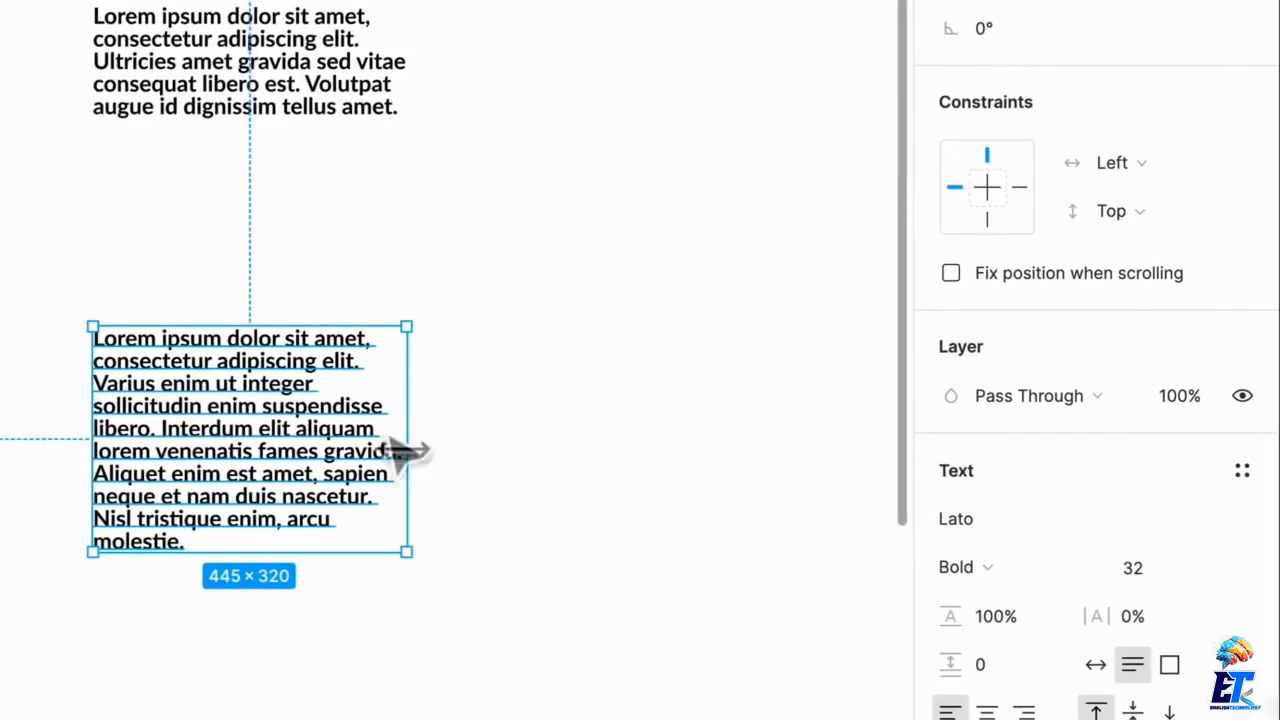
pyautogui.moveTo(528, 497); pyautogui.dragTo(669, 482)
# Step: Append a copy of the passage "Varius enim ut integer" through "fames gravida." to the lower paragraph, and move the paragraph up beneath the three-sentence text
pyautogui.doubleClick(466, 474)
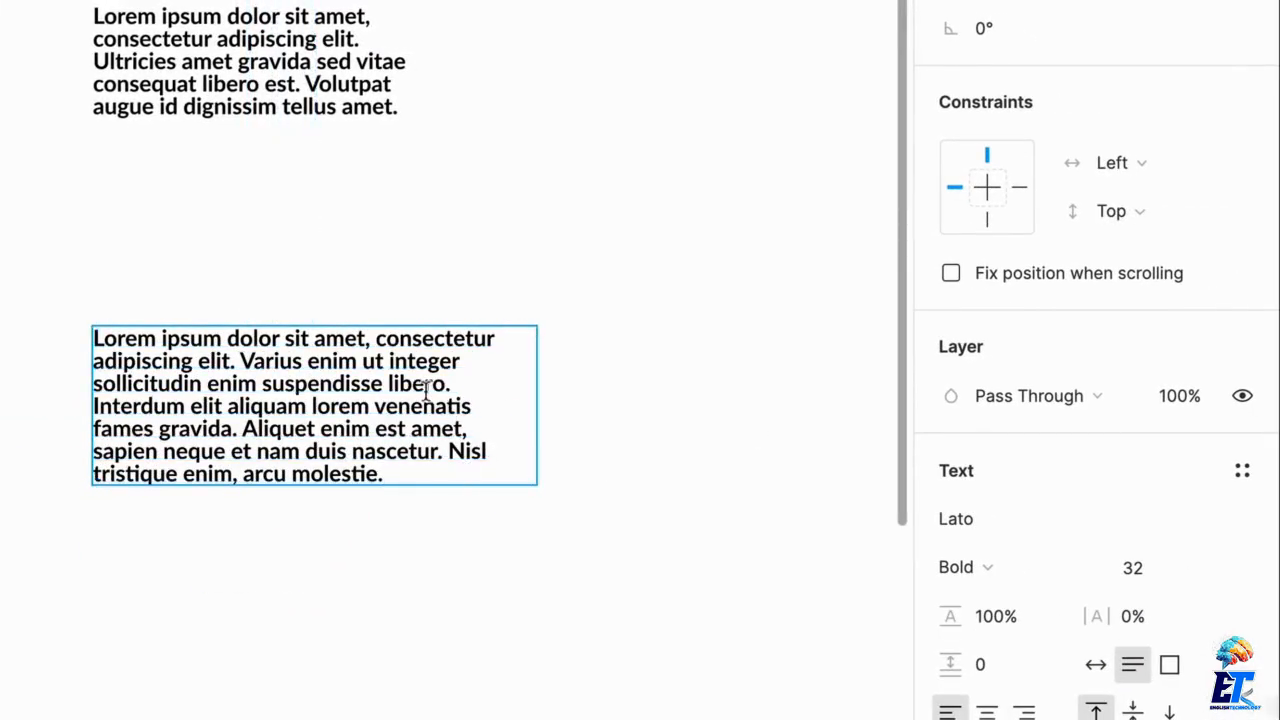
pyautogui.moveTo(242, 358); pyautogui.dragTo(241, 422)
pyautogui.hotkey('ctrl', 'c')
pyautogui.click(414, 476)
pyautogui.hotkey('ctrl', 'v')
pyautogui.click(646, 628)
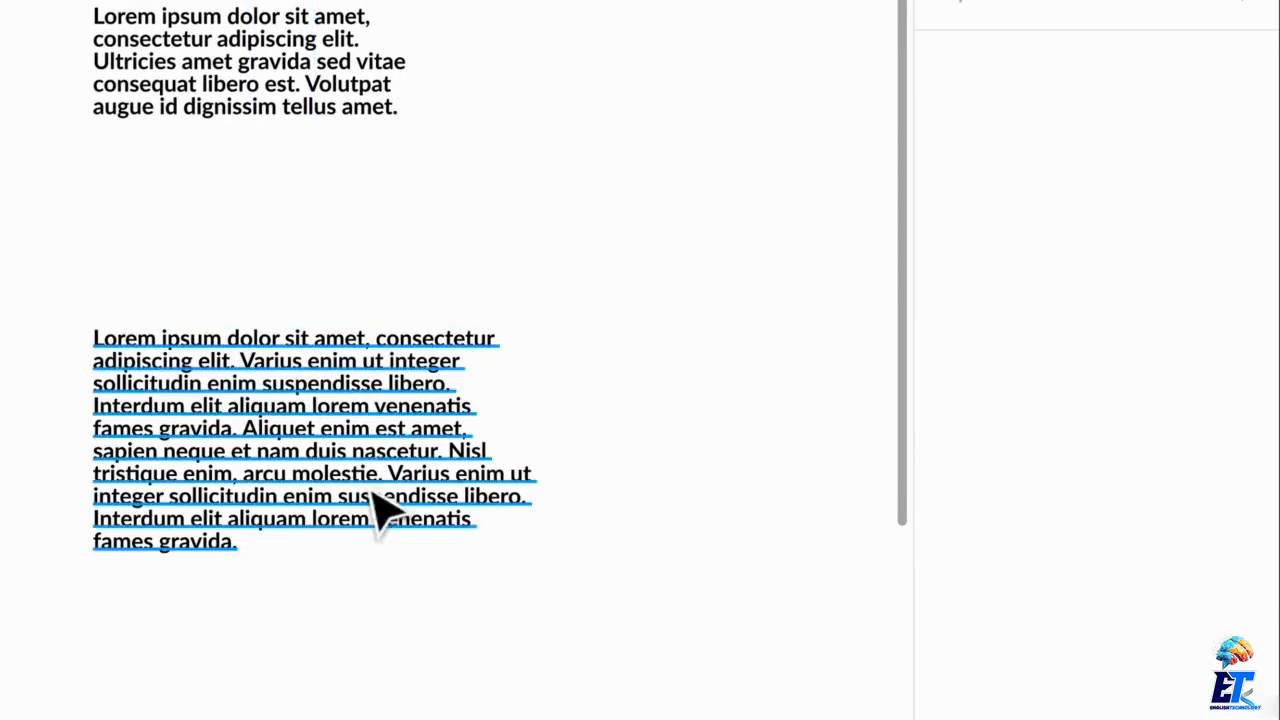
pyautogui.moveTo(380, 508); pyautogui.dragTo(366, 310)
pyautogui.click(540, 68)
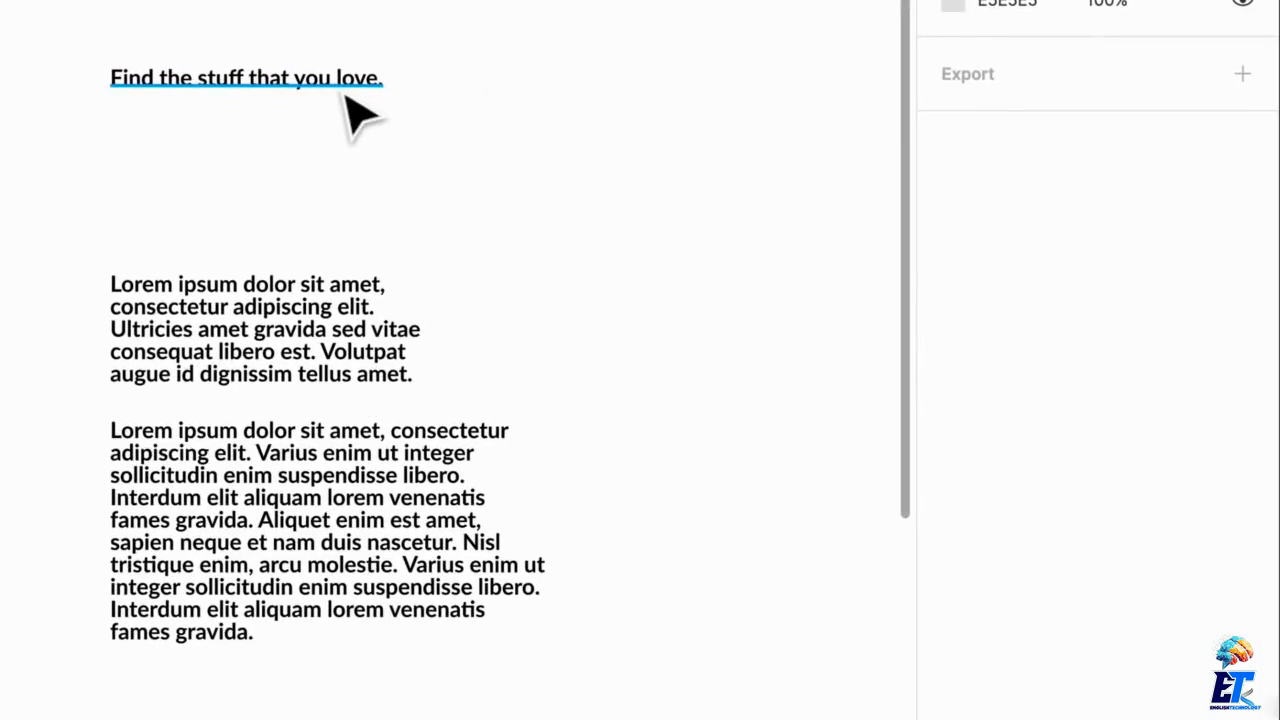
# Step: Set the font size of the "Find the stuff that you love." heading to 36
pyautogui.click(735, 145)
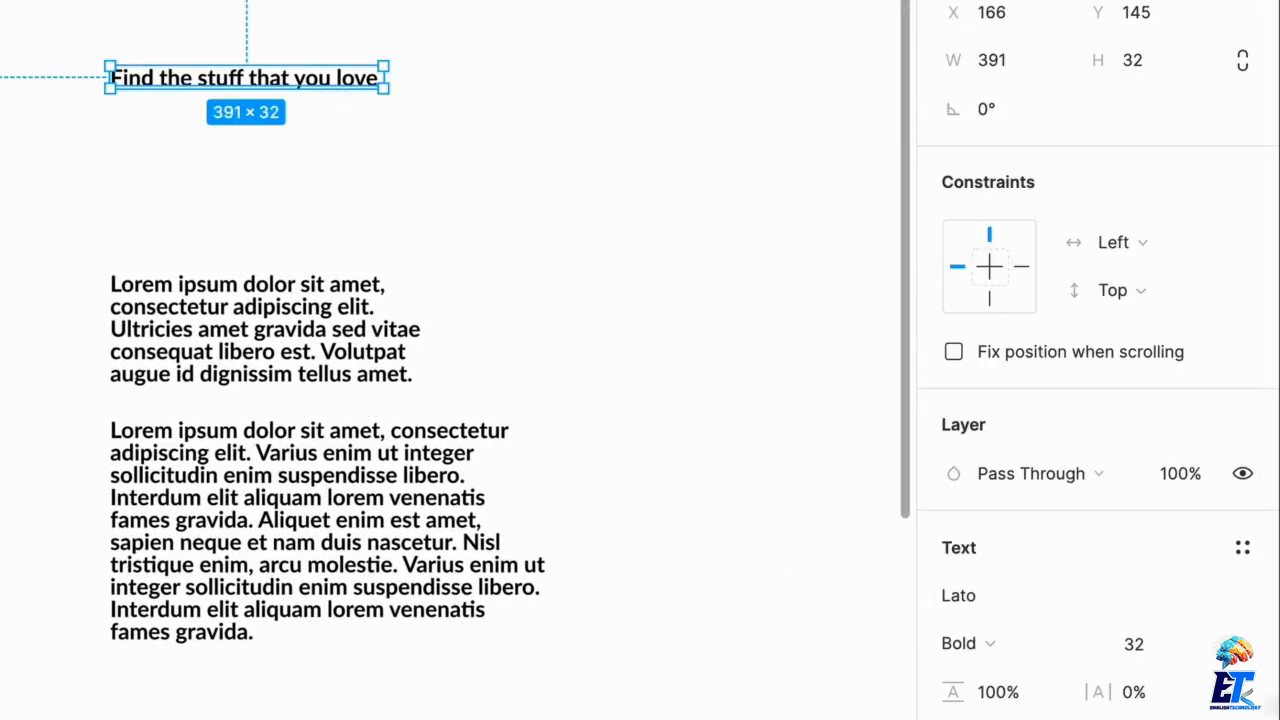
pyautogui.click(1157, 654)
pyautogui.write('36')
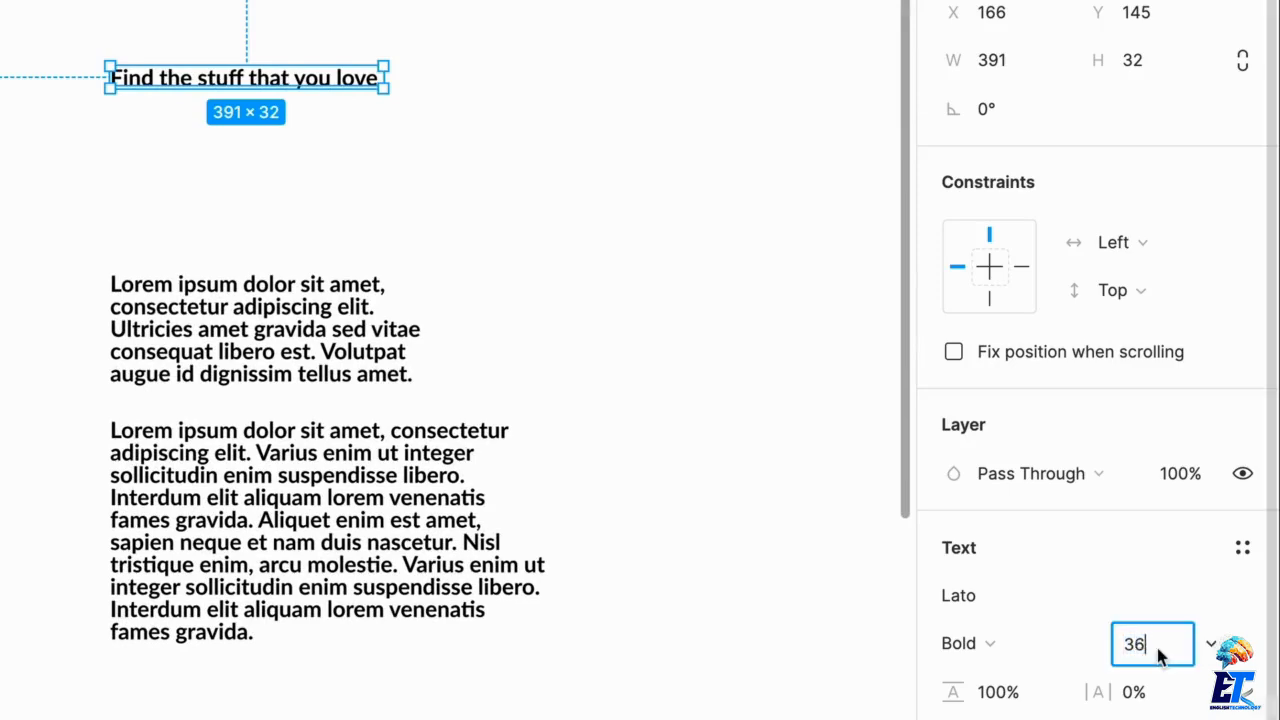
pyautogui.press('Return')
pyautogui.click(1001, 641)
pyautogui.click(1001, 643)
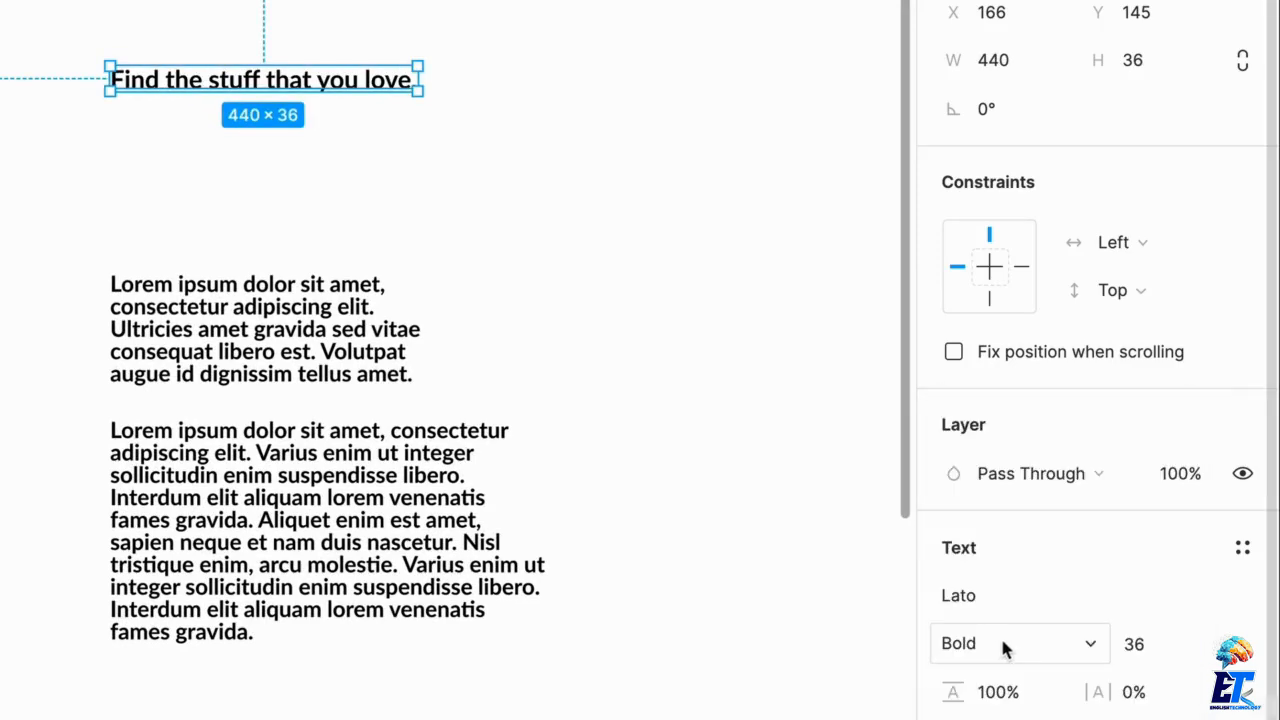
# Step: Move the three-sentence text up to Y 216, just beneath the heading, and set its font size to 20
pyautogui.click(332, 378)
pyautogui.moveTo(333, 392); pyautogui.dragTo(297, 233)
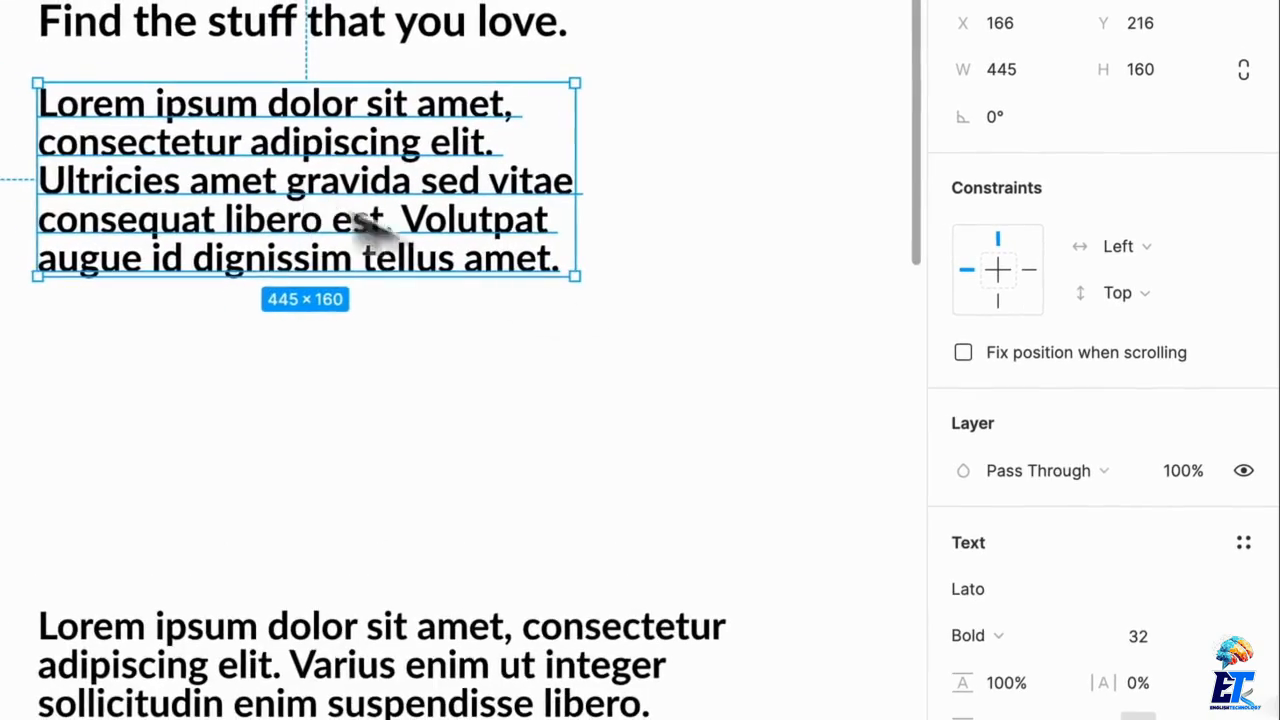
pyautogui.click(1158, 638)
pyautogui.write('16')
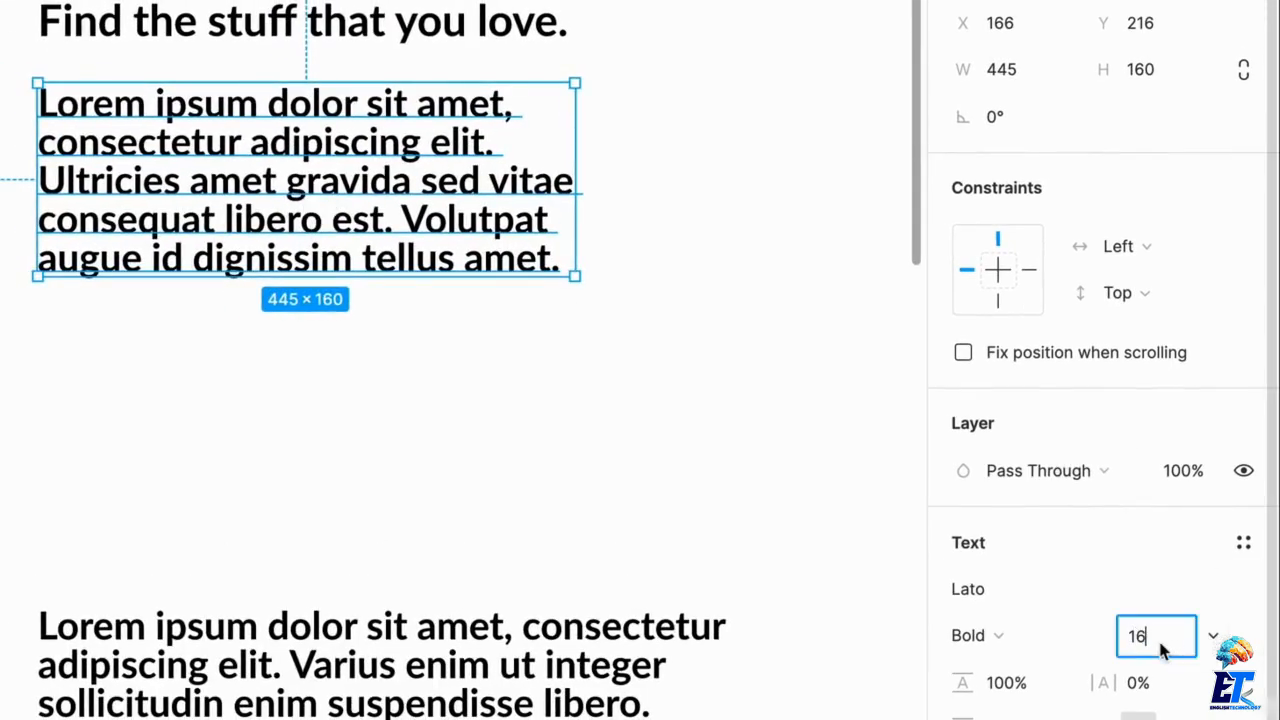
pyautogui.press('Return')
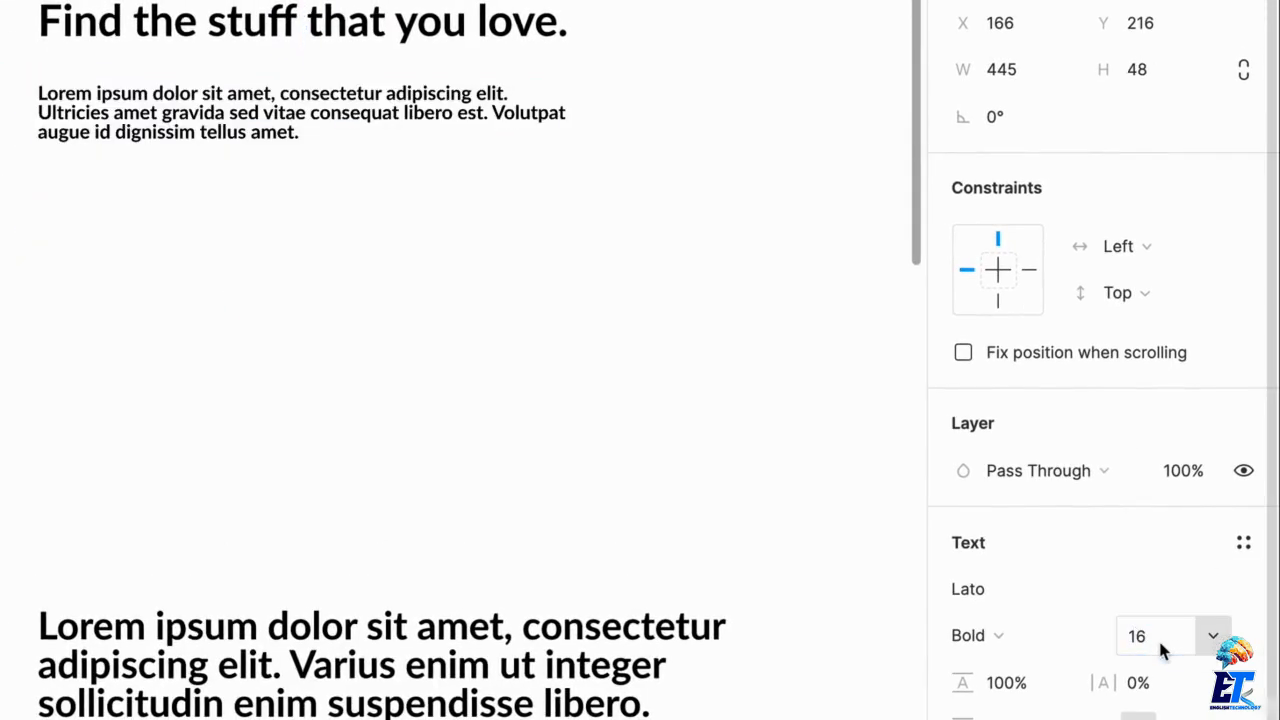
pyautogui.click(1150, 636)
pyautogui.write('2')
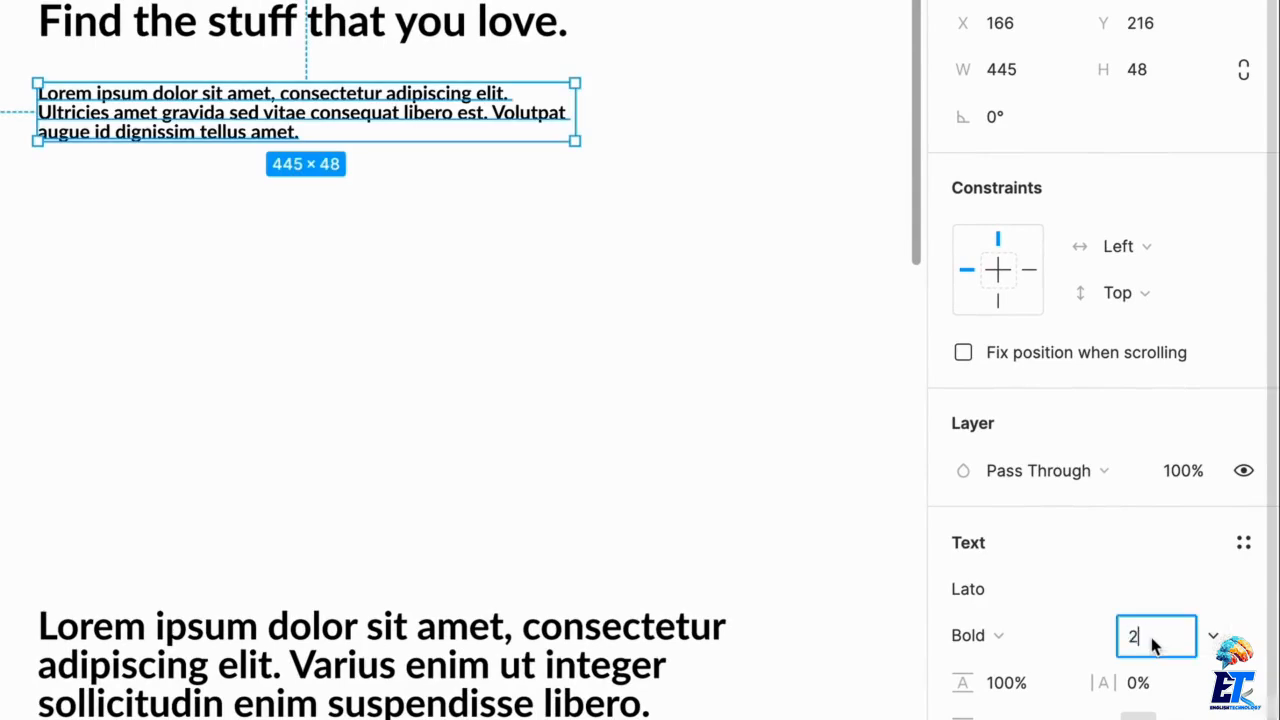
pyautogui.write('0')
# Step: Try a line height of 115% on the three-sentence text
pyautogui.click(1036, 690)
pyautogui.write('1')
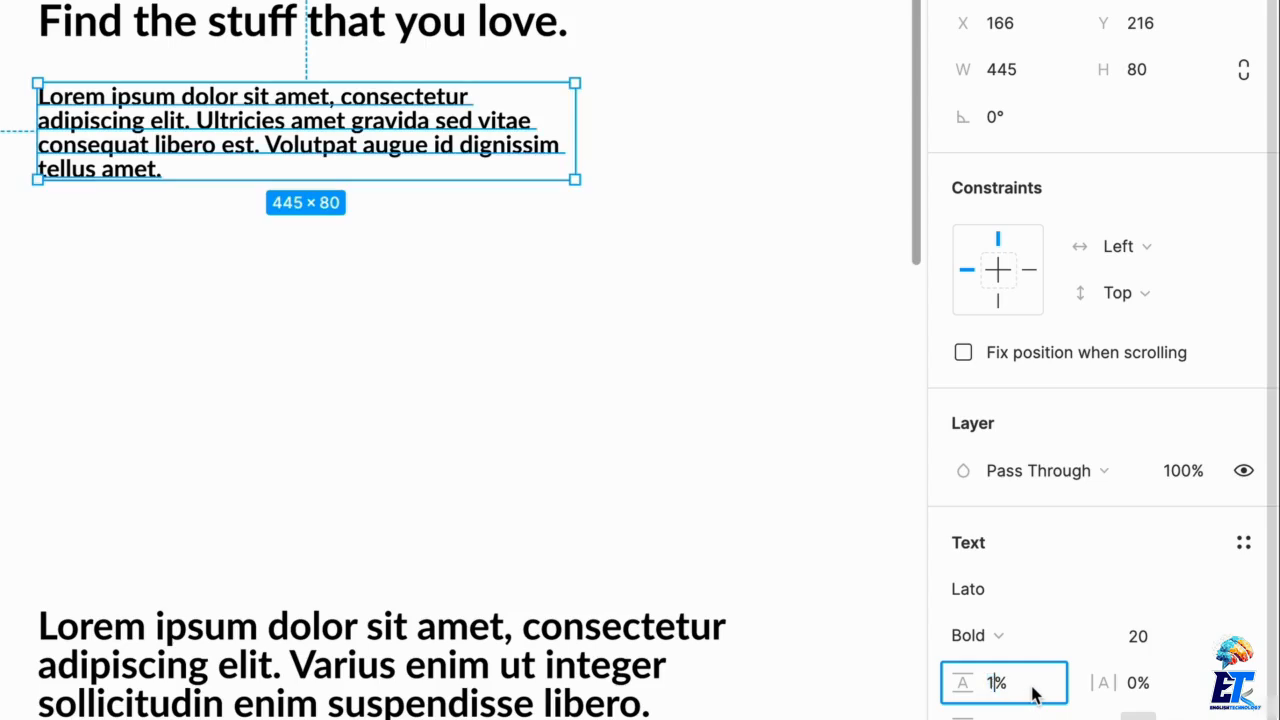
pyautogui.write('15%')
pyautogui.press('Return')
# Step: Set the three-sentence text's line height to 24 px and its font weight to Medium
pyautogui.click(1036, 693)
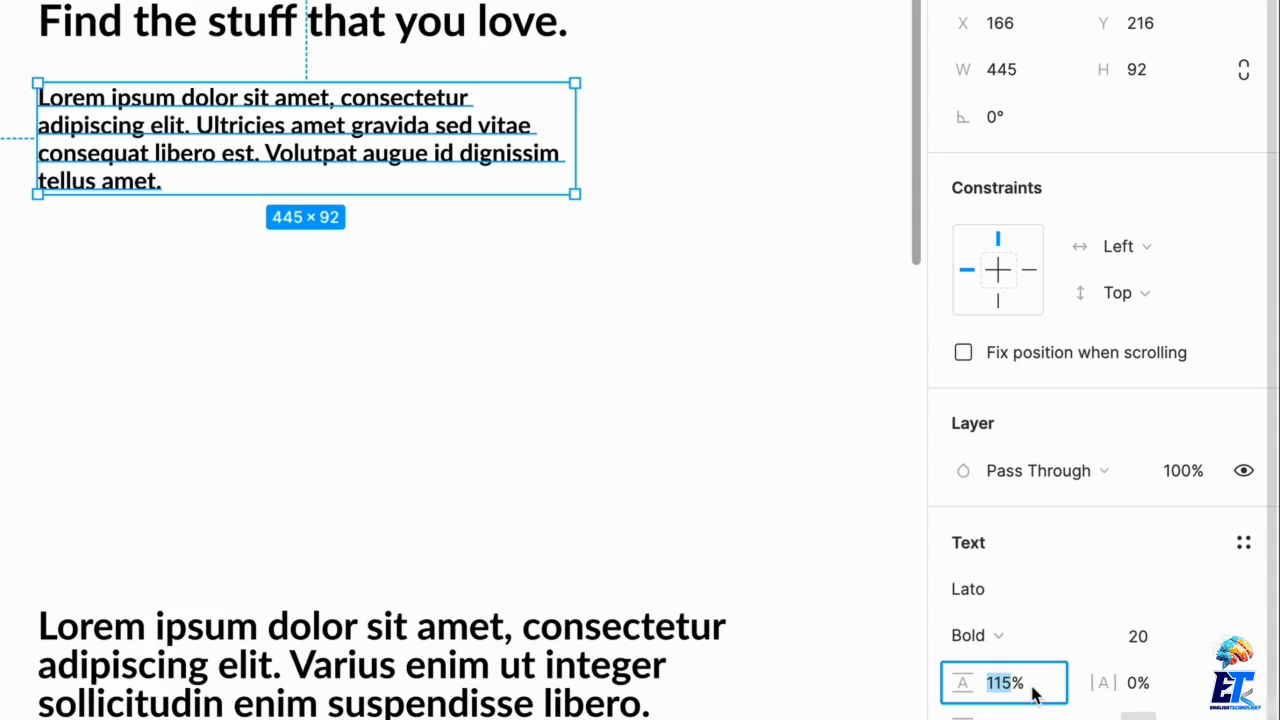
pyautogui.write('24%')
pyautogui.press('Return')
pyautogui.click(1034, 686)
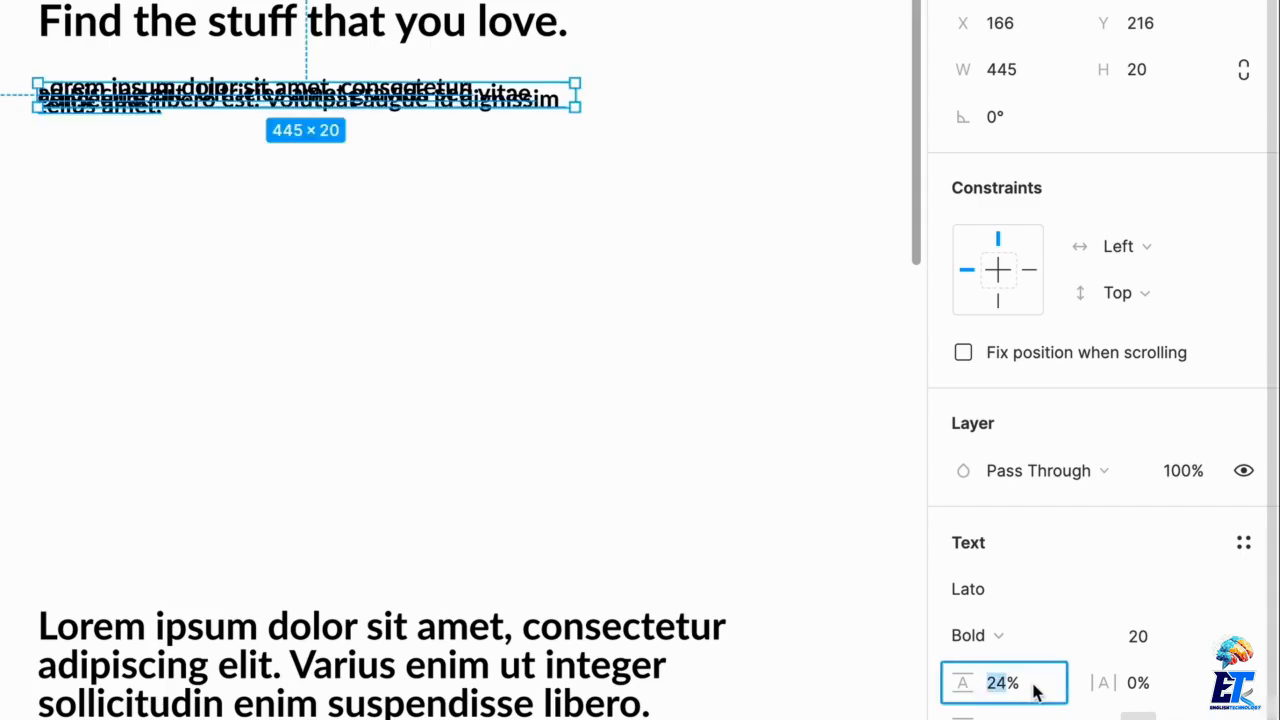
pyautogui.press('Right')
pyautogui.press('Right')
pyautogui.press('BackSpace')
pyautogui.write('px')
pyautogui.press('Return')
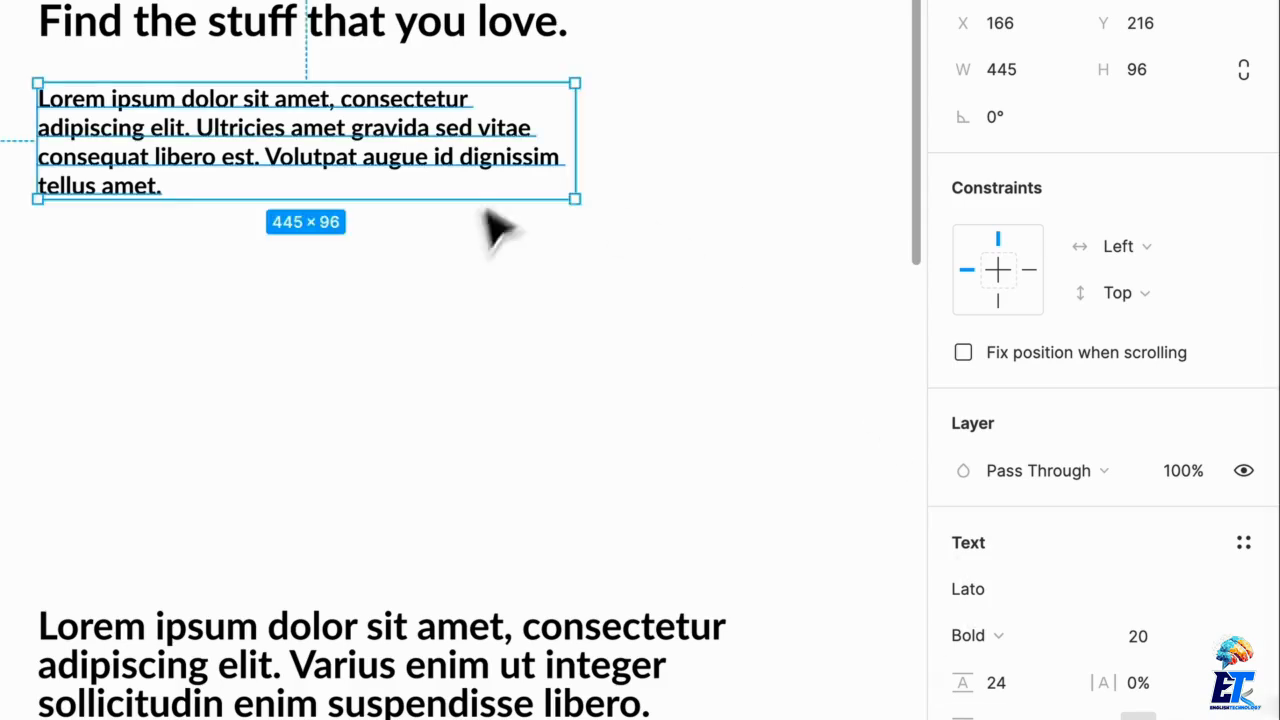
pyautogui.click(1010, 638)
pyautogui.click(1050, 563)
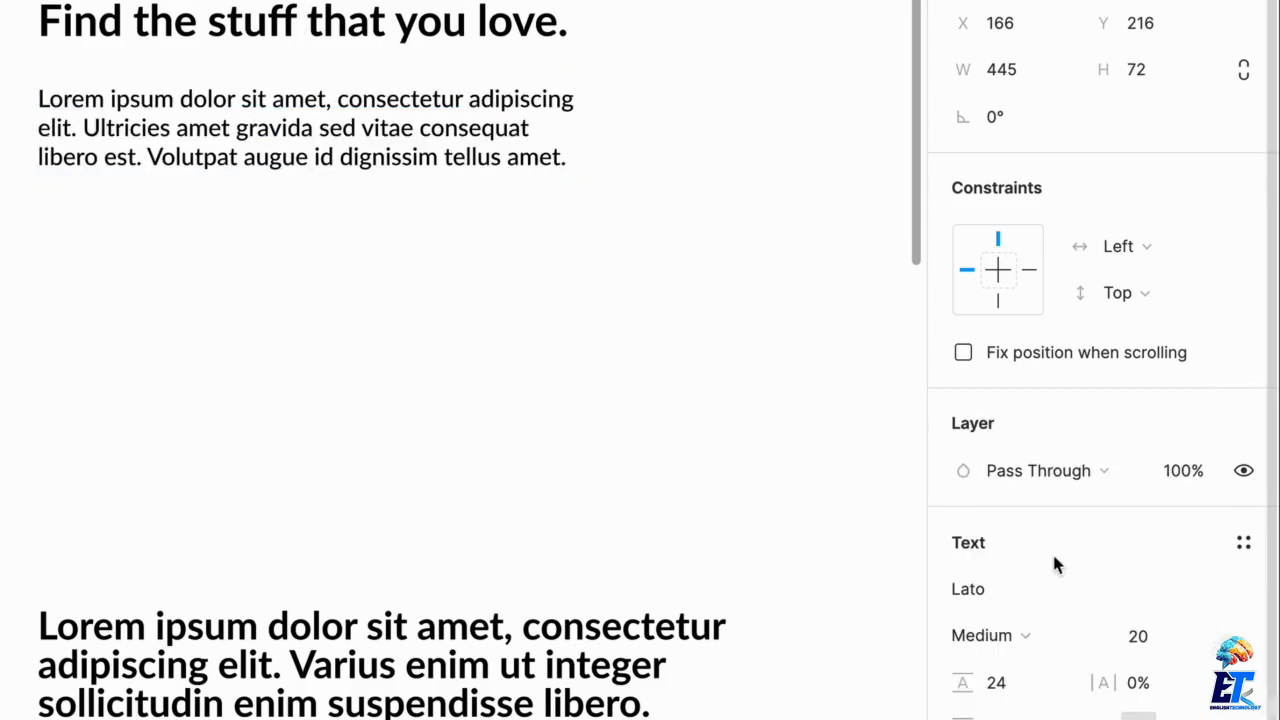
# Step: Move the long paragraph up to Y 335, beneath the three-sentence text, and set its font size to 16
pyautogui.click(590, 580)
pyautogui.moveTo(555, 700); pyautogui.dragTo(519, 356)
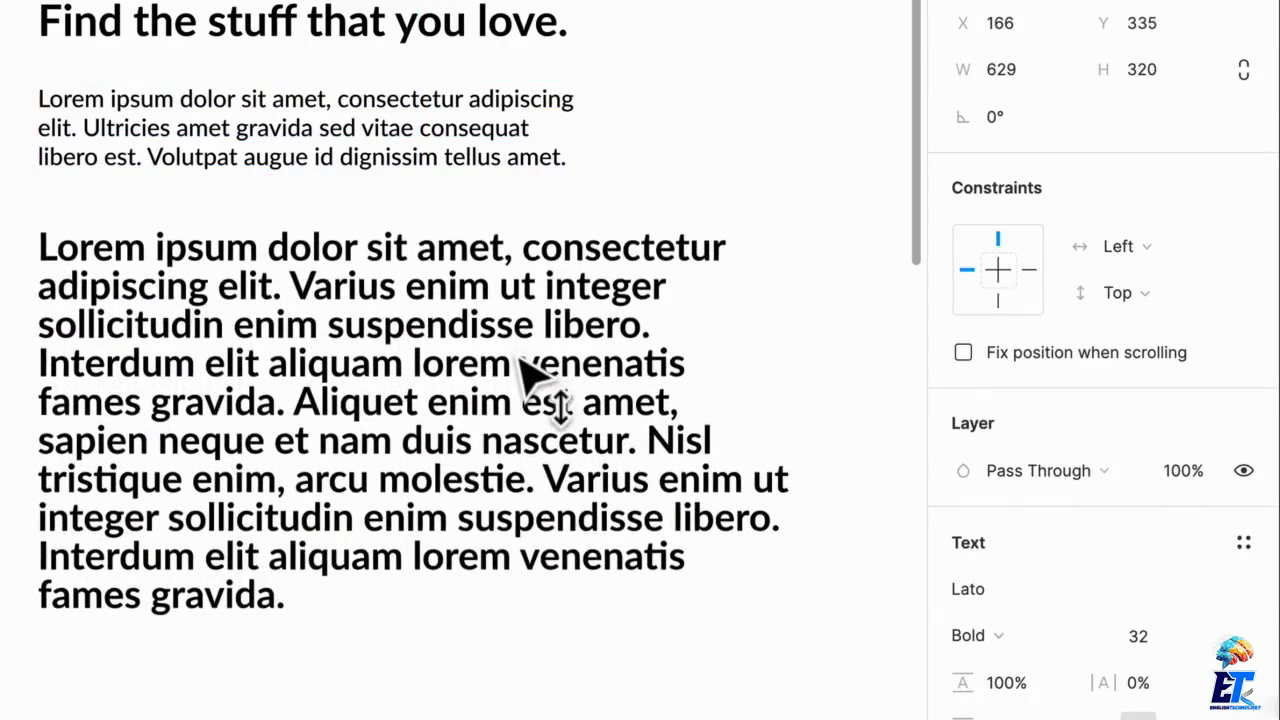
pyautogui.click(1150, 636)
pyautogui.write('16')
pyautogui.press('Return')
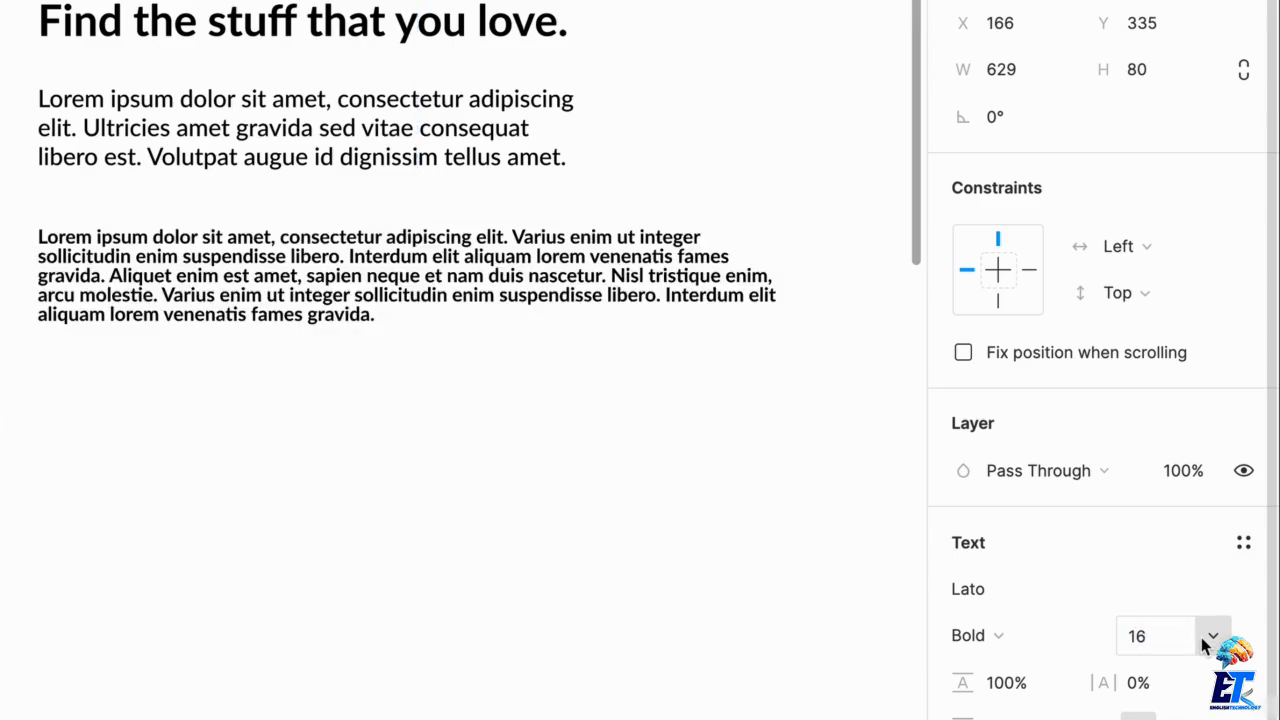
# Step: Set the long paragraph's line height to 20 px and its font weight to Regular
pyautogui.click(1030, 680)
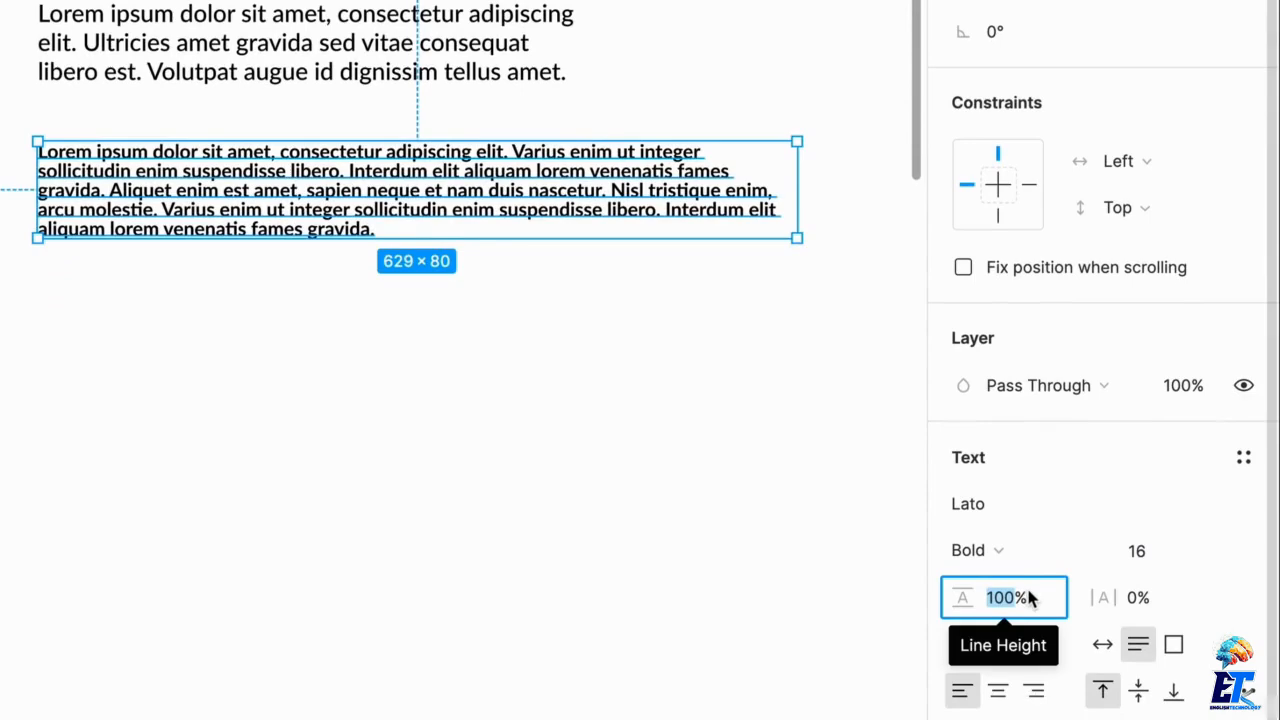
pyautogui.write('2')
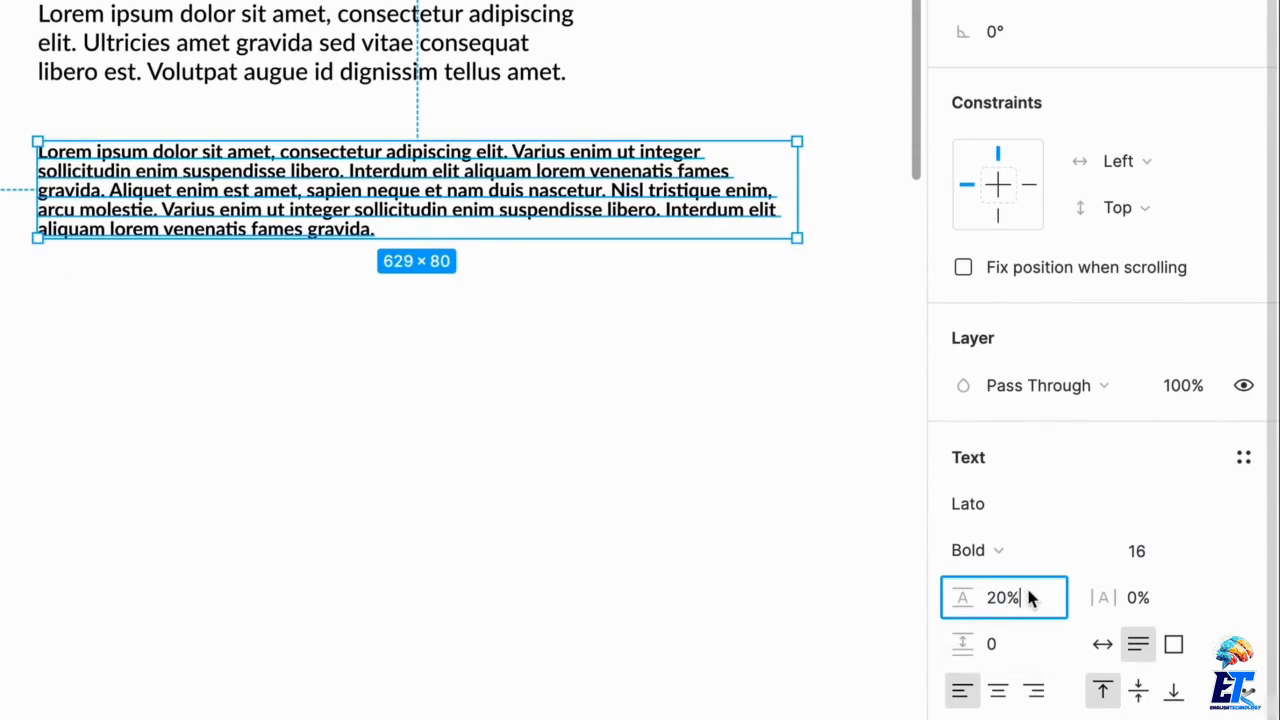
pyautogui.write('0px')
pyautogui.press('Return')
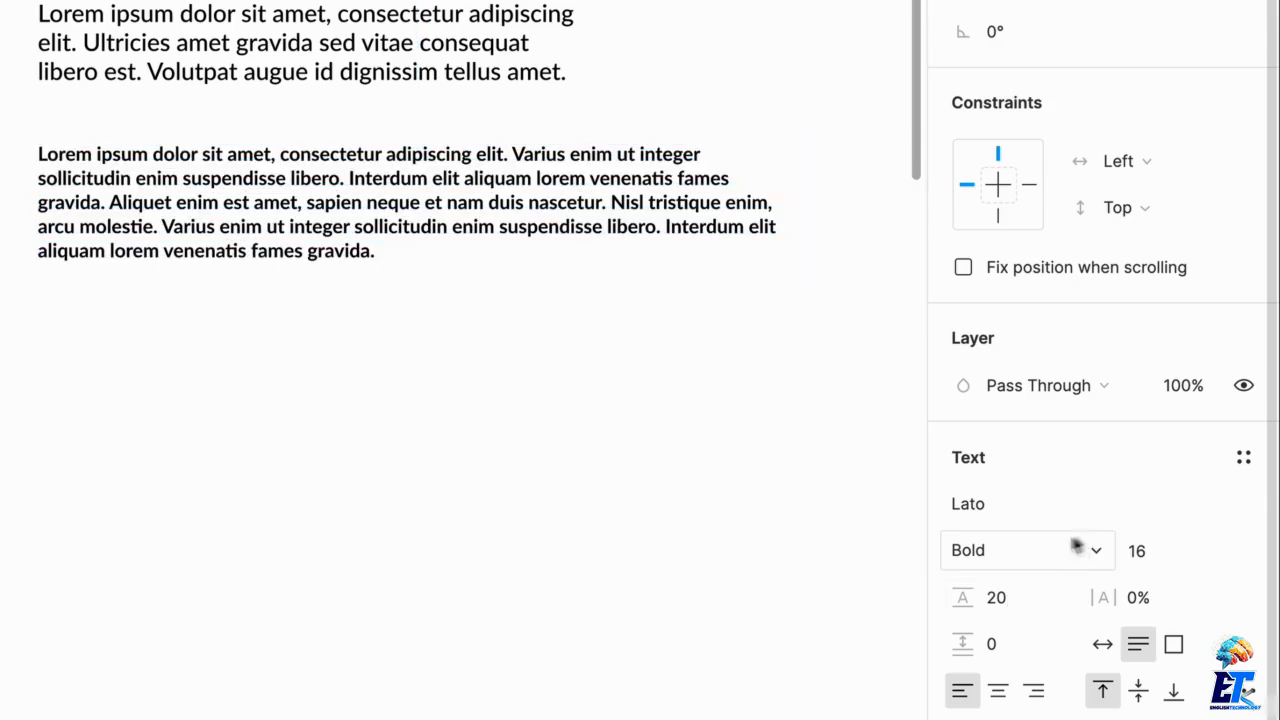
pyautogui.click(1019, 550)
pyautogui.click(1033, 447)
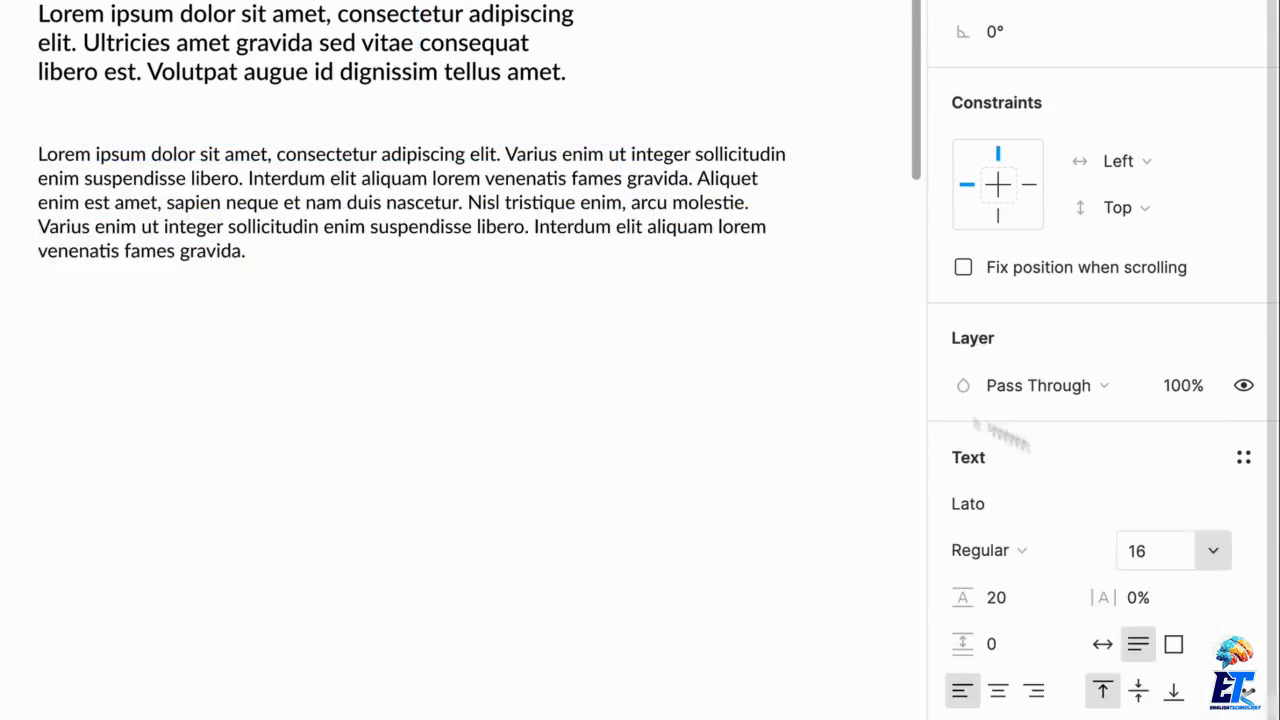
# Step: Narrow the long paragraph to 449 px wide and move it closer beneath the three-sentence text
pyautogui.moveTo(826, 231); pyautogui.dragTo(605, 234)
pyautogui.click(640, 236)
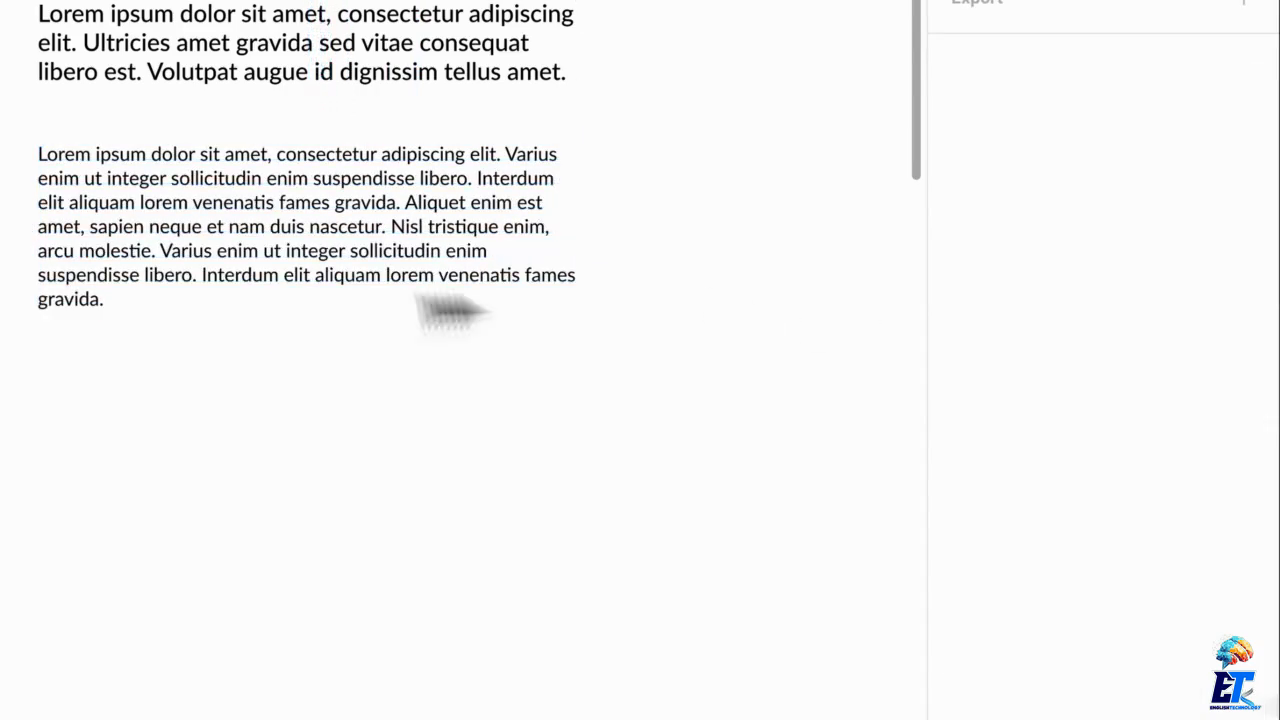
pyautogui.click(340, 252)
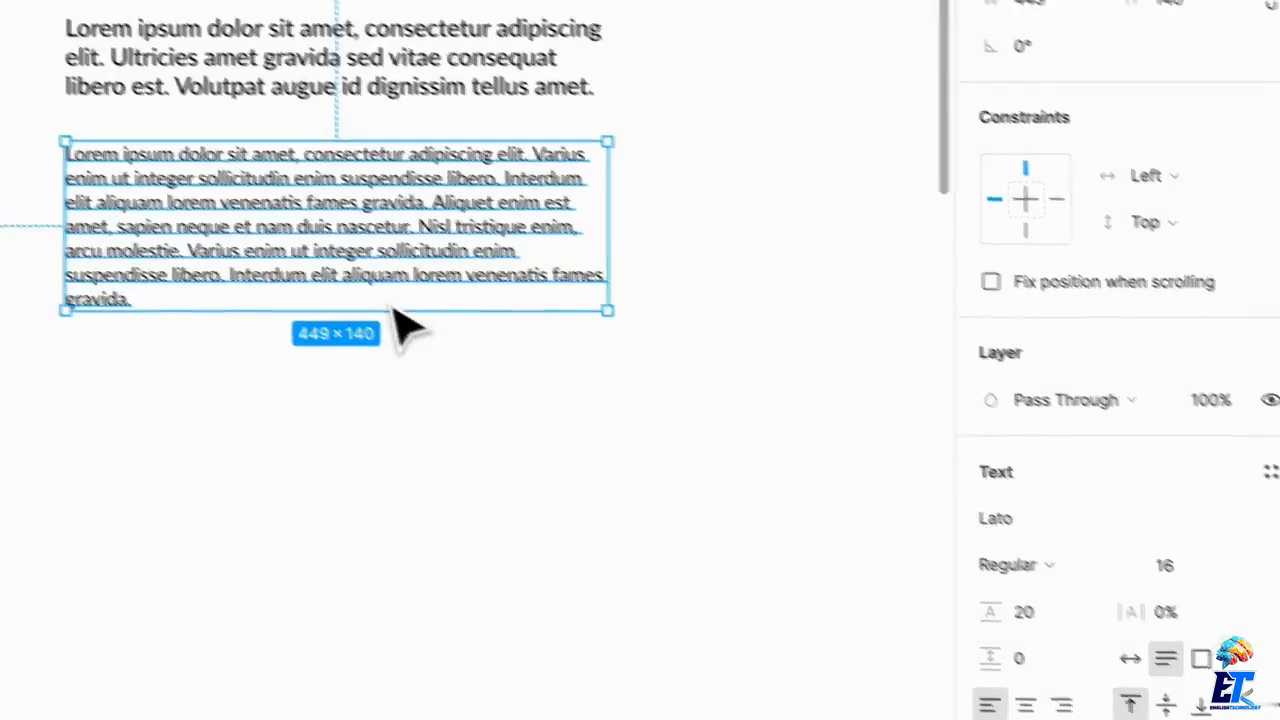
pyautogui.scroll(3, 640, 575)
pyautogui.scroll(3, 653, 577)
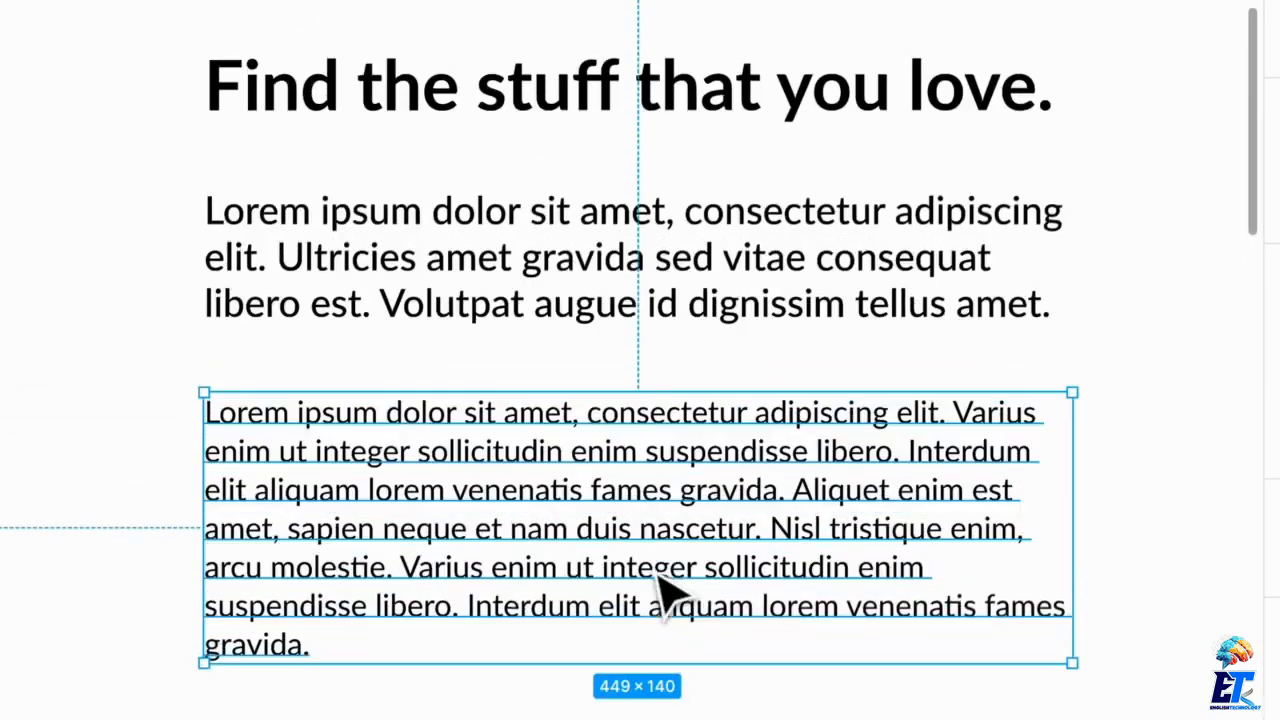
pyautogui.click(1043, 355)
pyautogui.click(617, 493)
pyautogui.click(1150, 560)
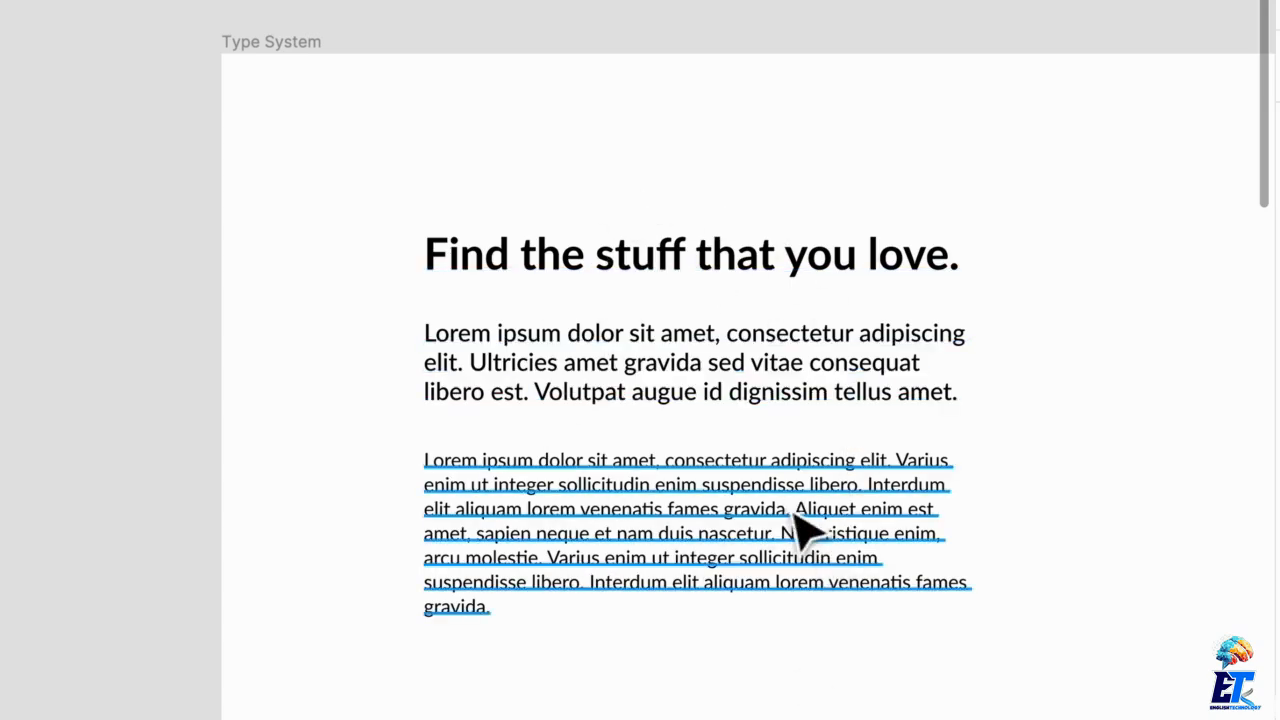
pyautogui.hscroll(2, 797, 526)
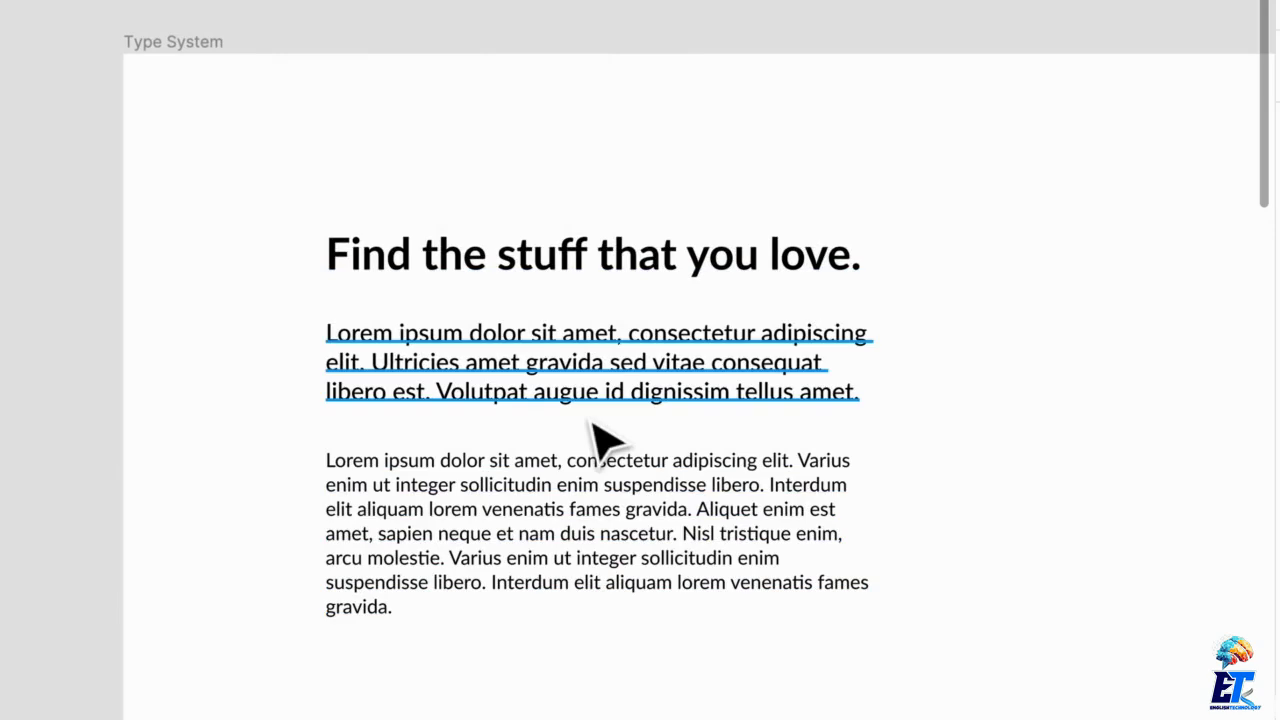
# Step: Move the three-sentence text and the long paragraph down together, leaving a large gap below the heading
pyautogui.click(664, 500)
pyautogui.click(668, 393)
pyautogui.keyDown('shift'); pyautogui.click(694, 508); pyautogui.keyUp('shift')
pyautogui.moveTo(694, 508); pyautogui.dragTo(697, 665)
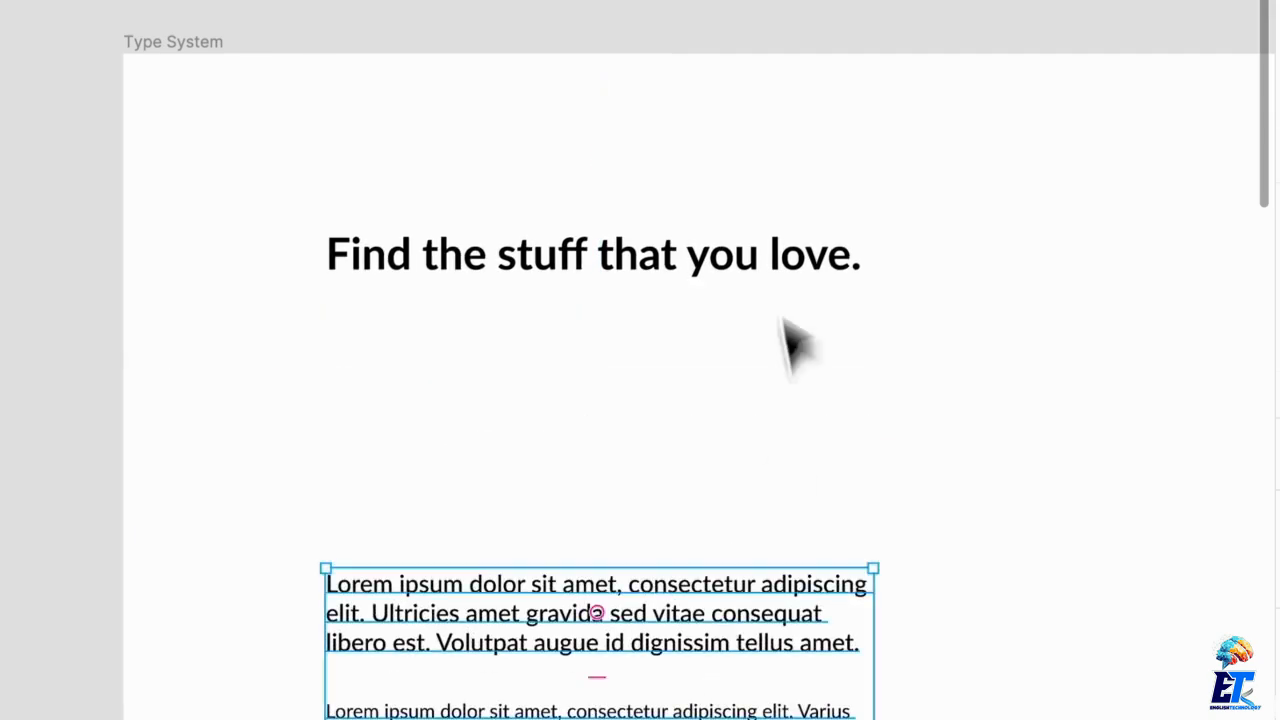
# Step: Move the heading over to X 411 in the frame's empty area and place a duplicate directly below it
pyautogui.moveTo(683, 276); pyautogui.dragTo(988, 200)
pyautogui.hscroll(5, 1000, 220)
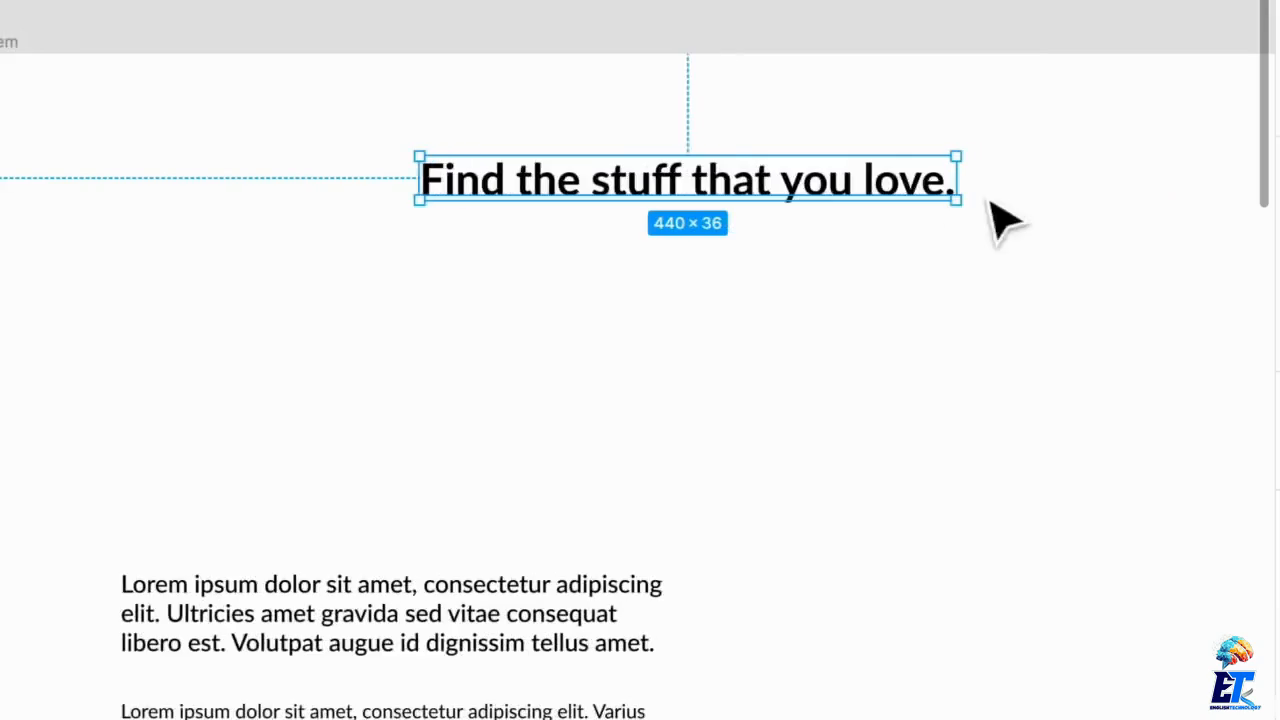
pyautogui.moveTo(850, 198); pyautogui.dragTo(857, 371)
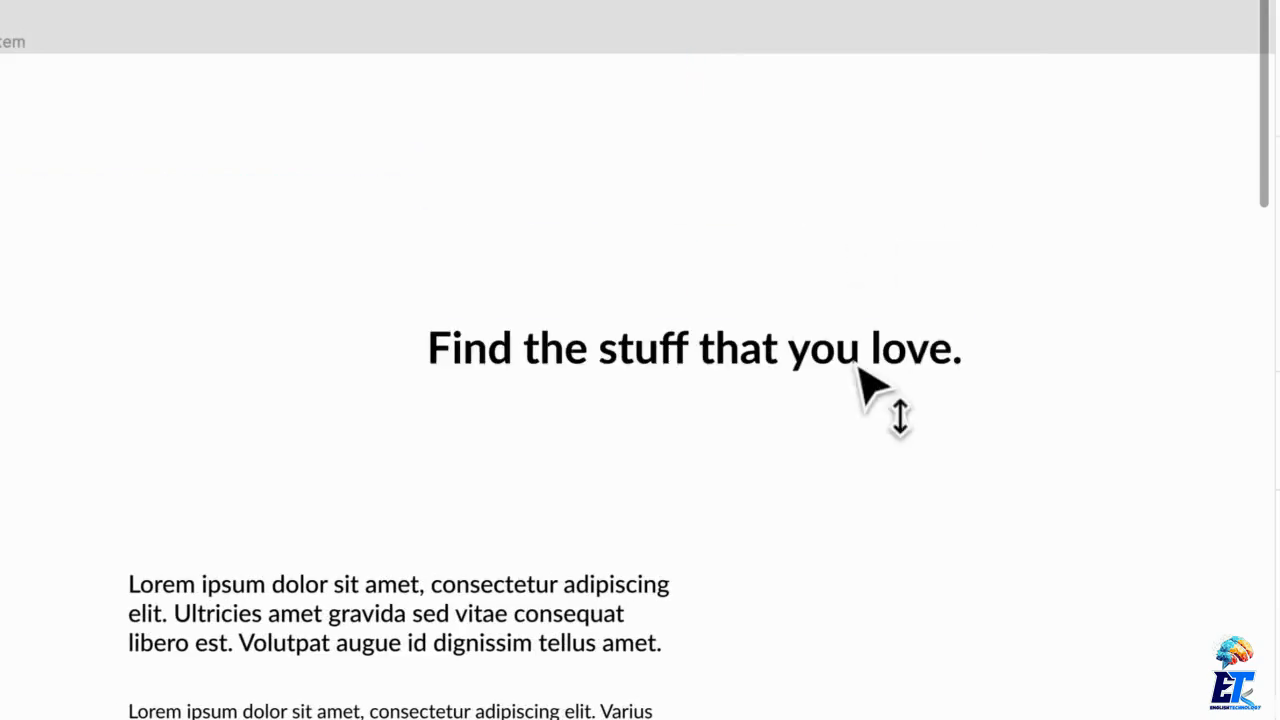
pyautogui.moveTo(871, 309); pyautogui.dragTo(928, 240)
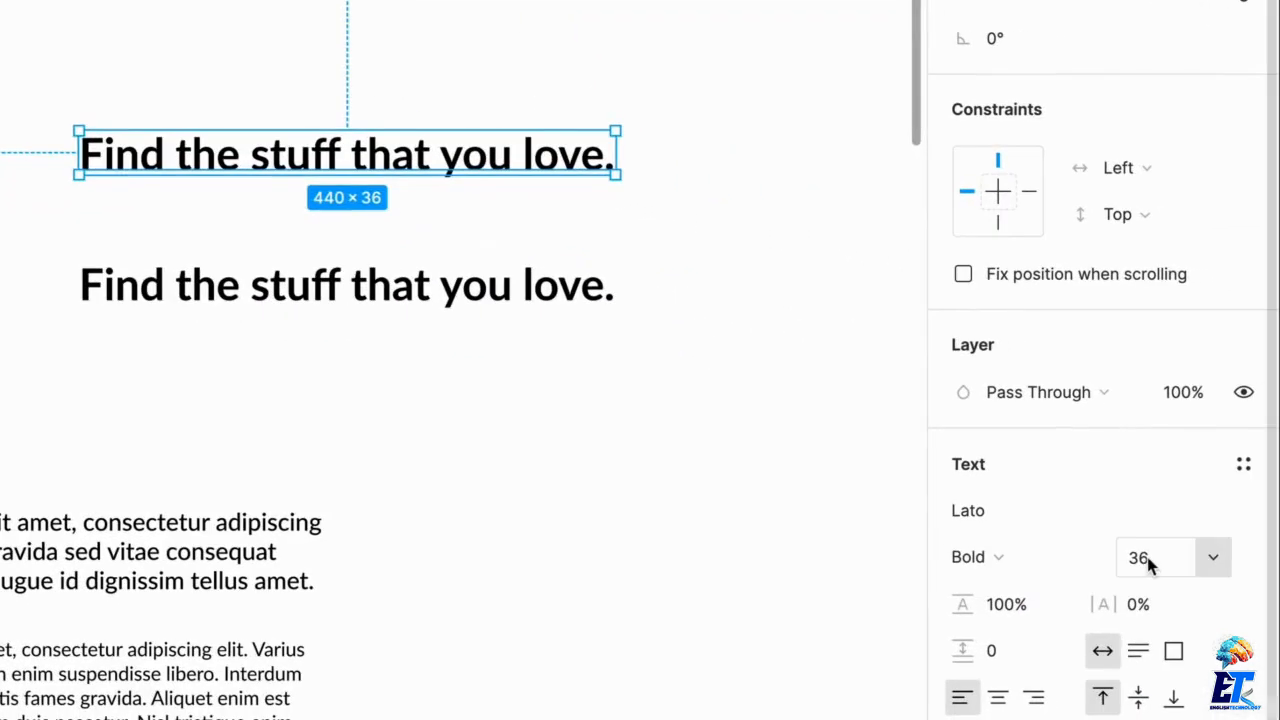
# Step: Set the upper heading's font size to 40 and line height to 40, and nudge it up slightly
pyautogui.click(1178, 567)
pyautogui.write('40')
pyautogui.press('Return')
pyautogui.click(1006, 606)
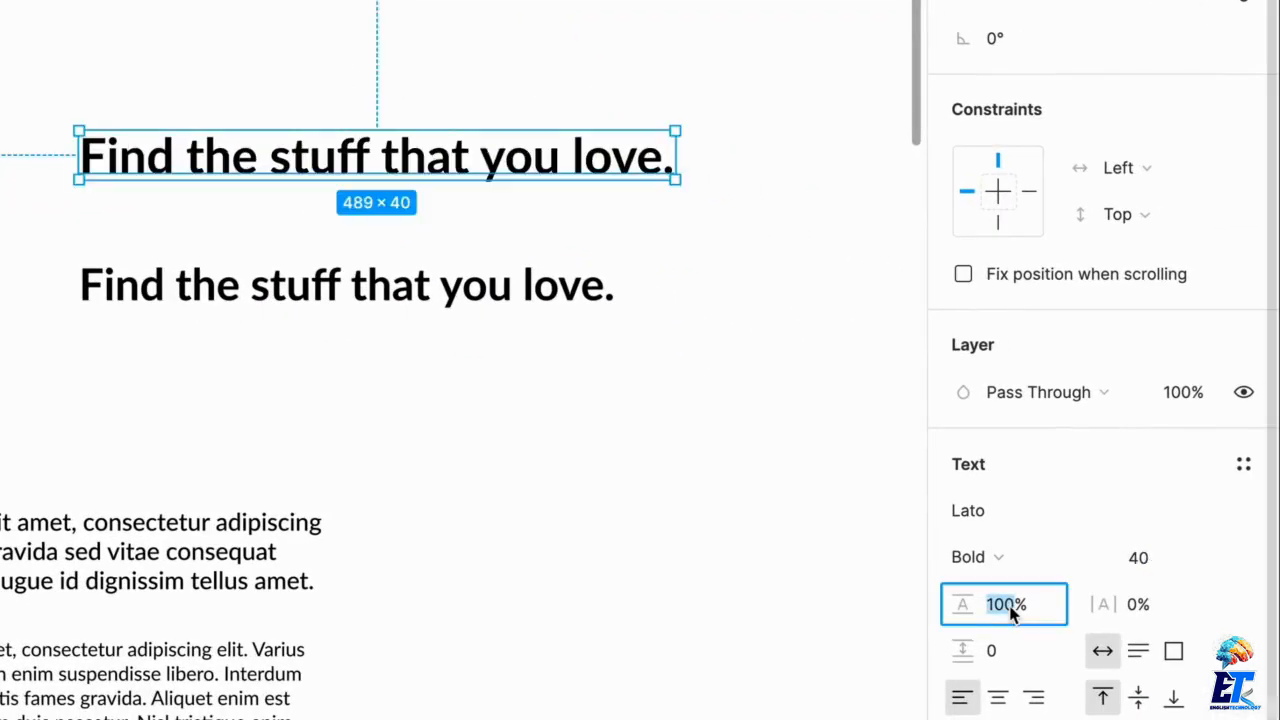
pyautogui.write('40')
pyautogui.press('Return')
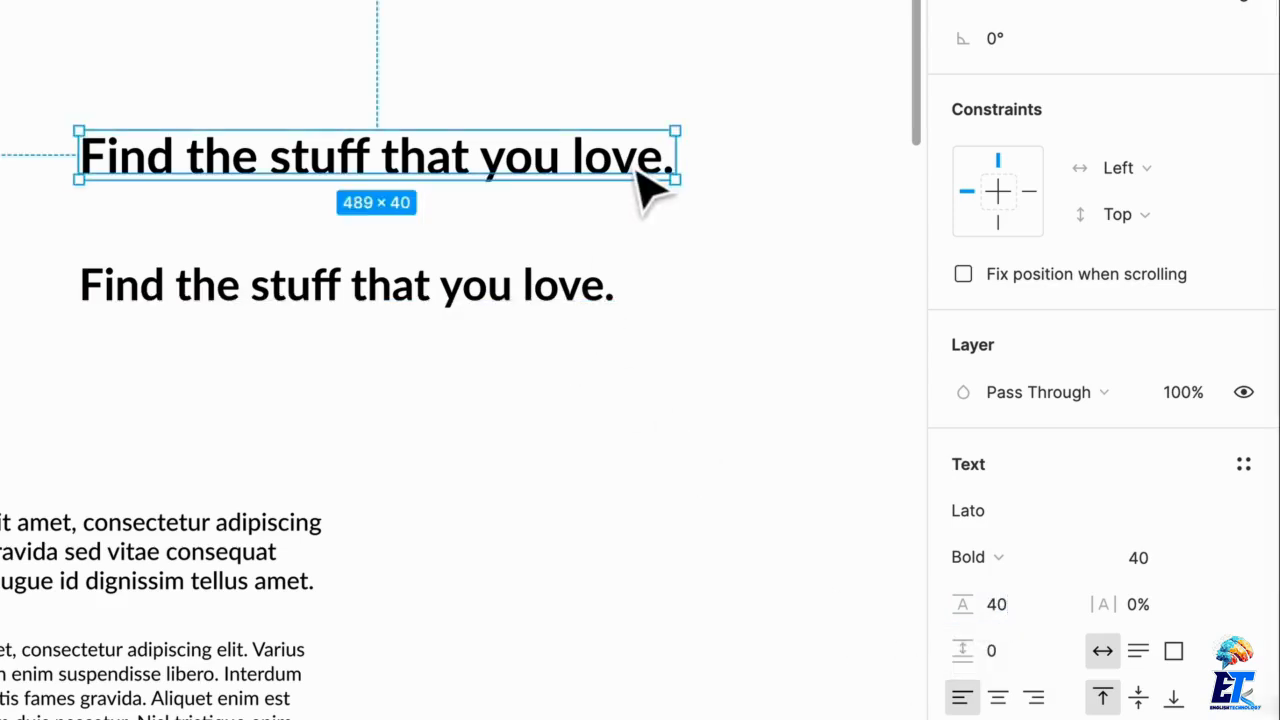
pyautogui.moveTo(640, 175)
pyautogui.mouseDown()
pyautogui.moveTo(606, 172)
pyautogui.moveTo(640, 172)
pyautogui.mouseUp()
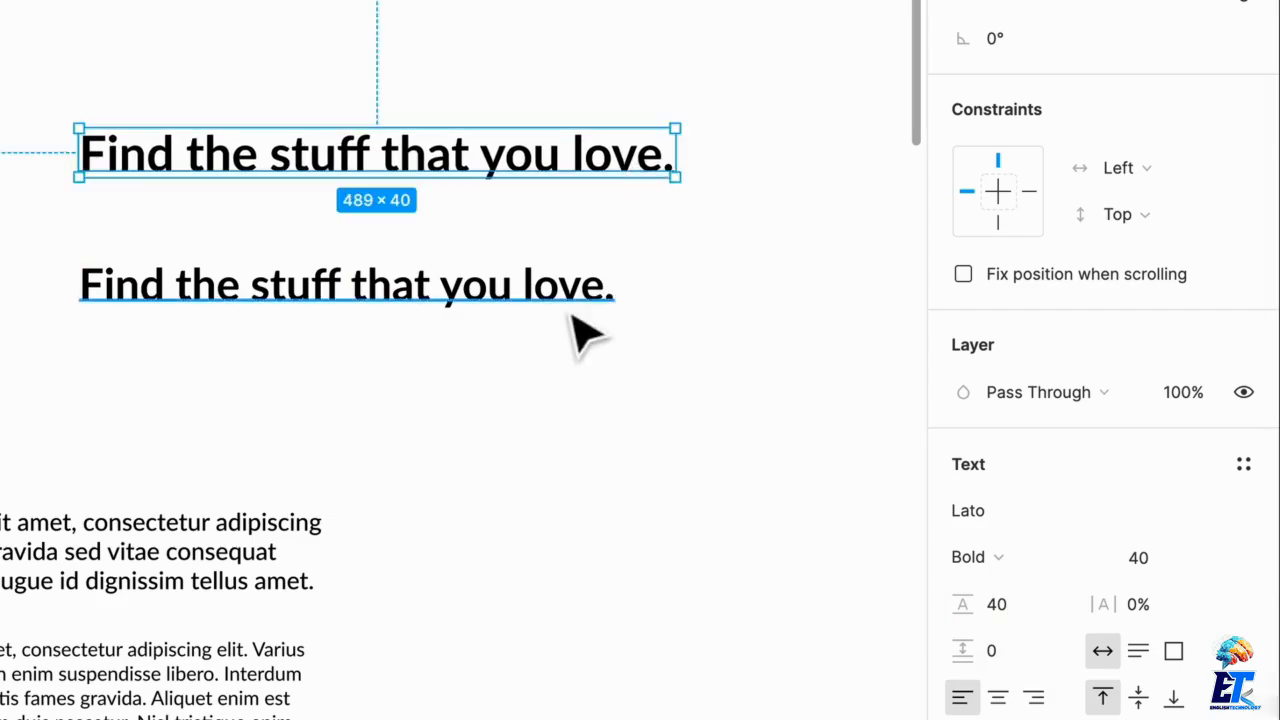
# Step: Move the lower heading up closer to the first one and set its line height to 40 px
pyautogui.moveTo(569, 314); pyautogui.dragTo(566, 270)
pyautogui.click(1026, 617)
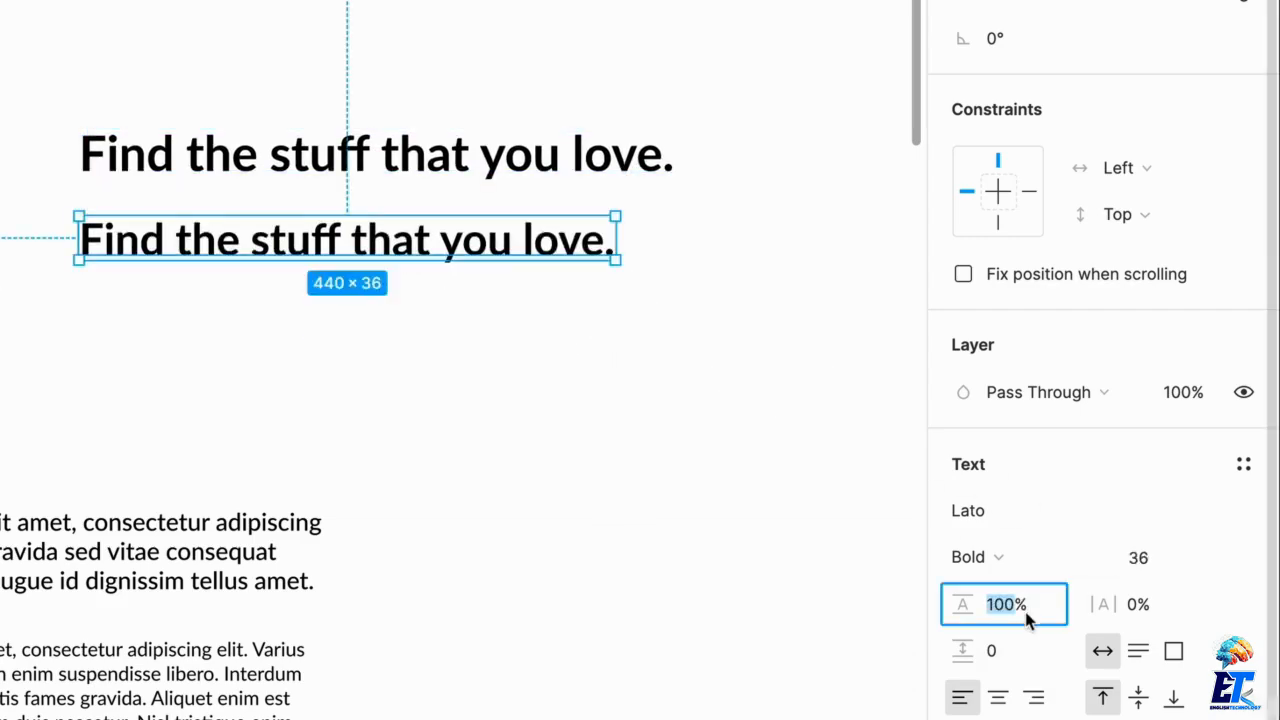
pyautogui.write('40PX')
pyautogui.press('Escape')
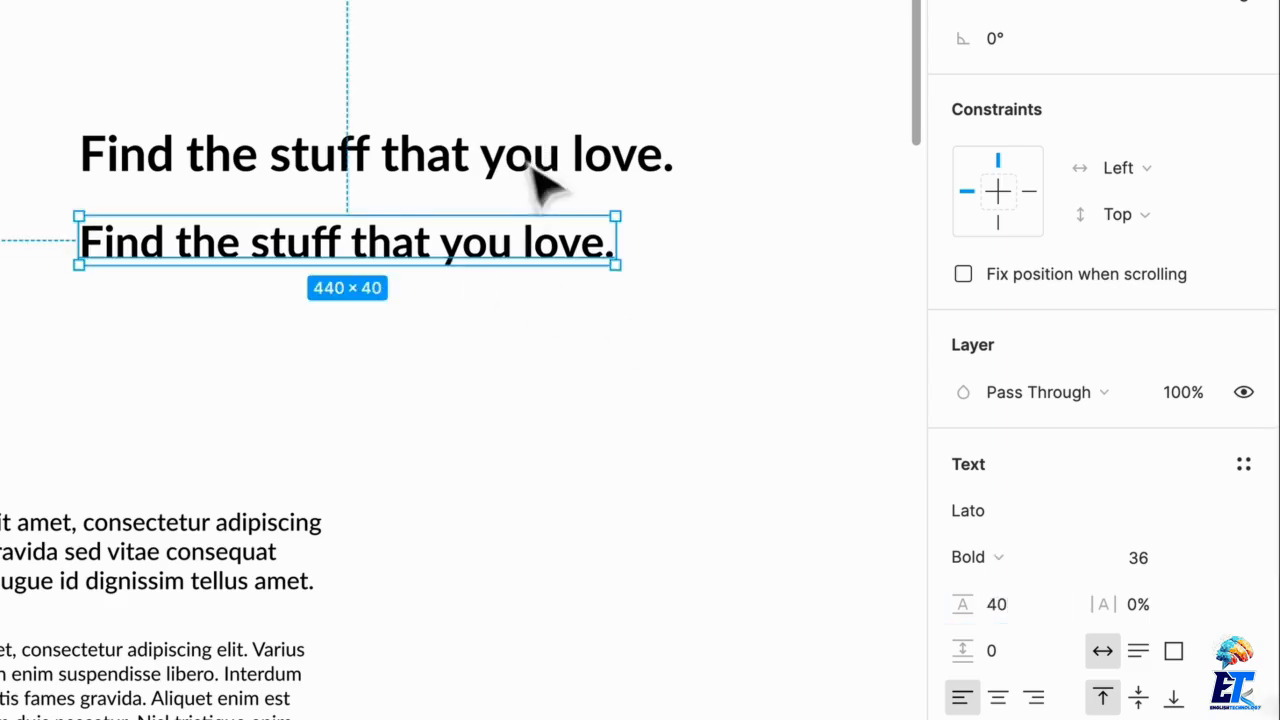
# Step: Duplicate the 36 px heading and place the copy beneath it at Y 267
pyautogui.click(536, 170)
pyautogui.click(478, 258)
pyautogui.moveTo(543, 286); pyautogui.dragTo(543, 380)
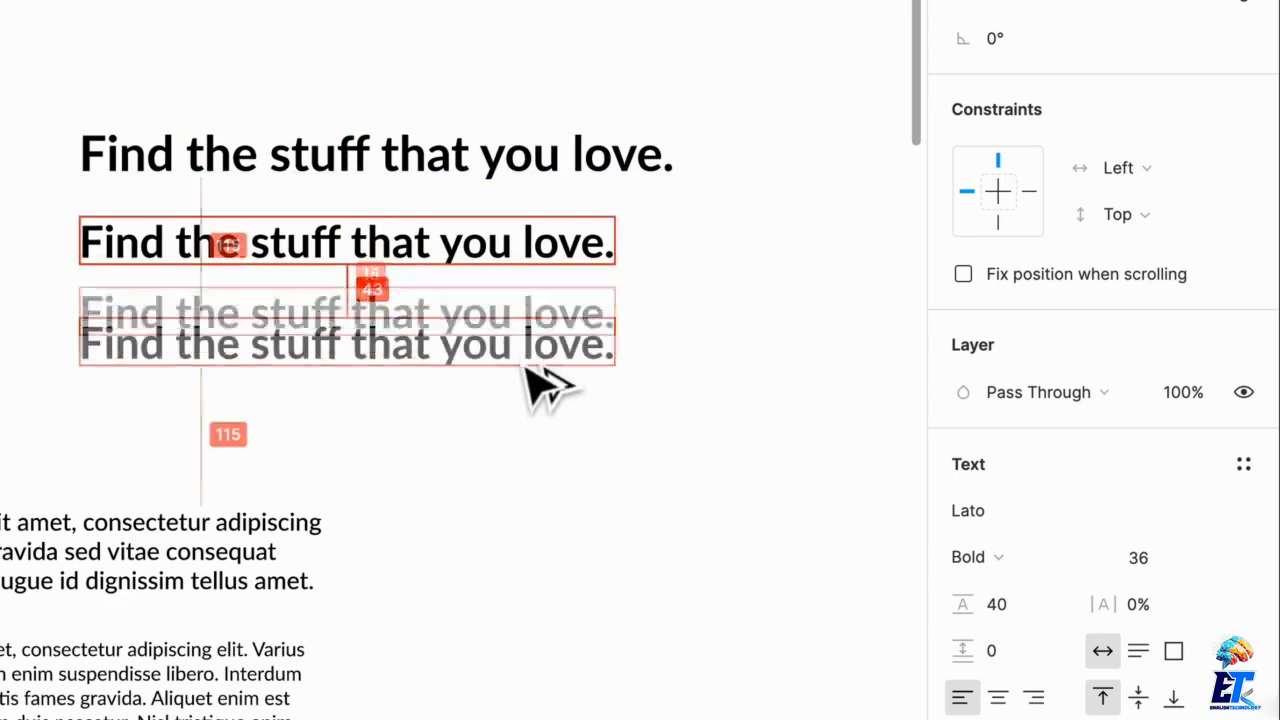
pyautogui.click(536, 390)
pyautogui.scroll(-1, 530, 450)
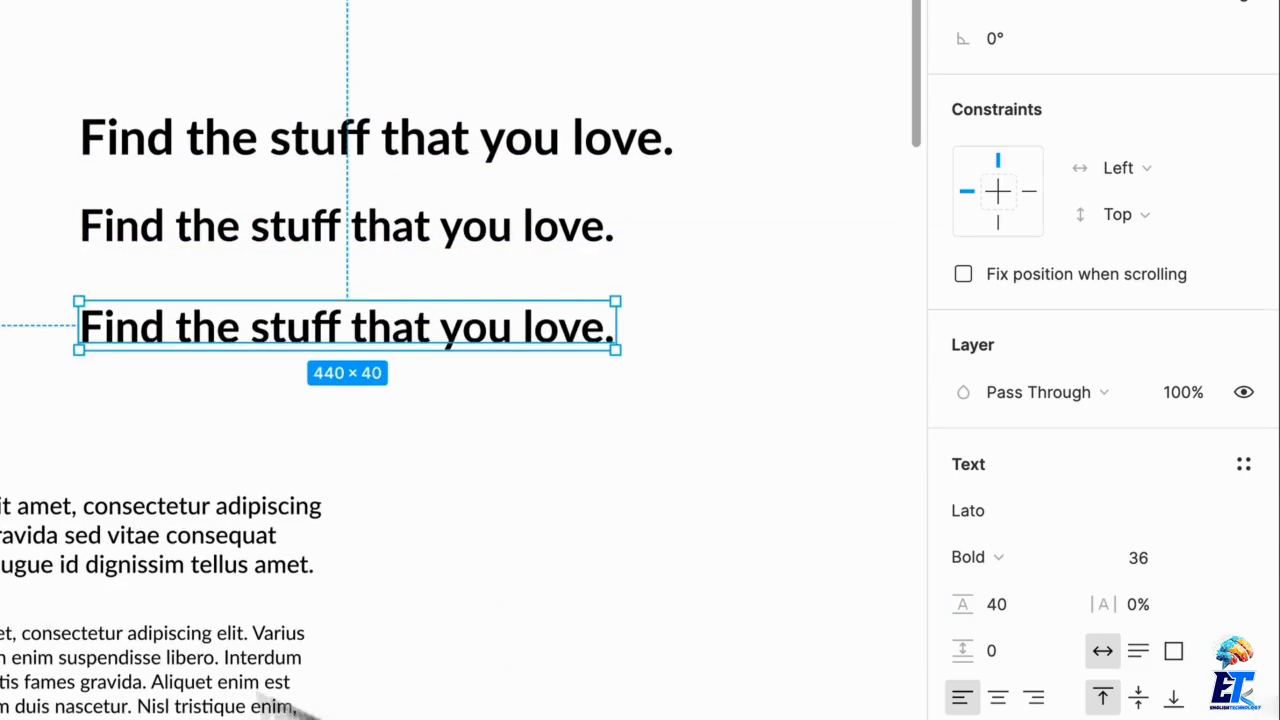
# Step: Move the three-sentence text and the long paragraph further down the frame to clear space below the headings
pyautogui.moveTo(491, 714); pyautogui.dragTo(60, 565)
pyautogui.moveTo(205, 700); pyautogui.dragTo(205, 719)
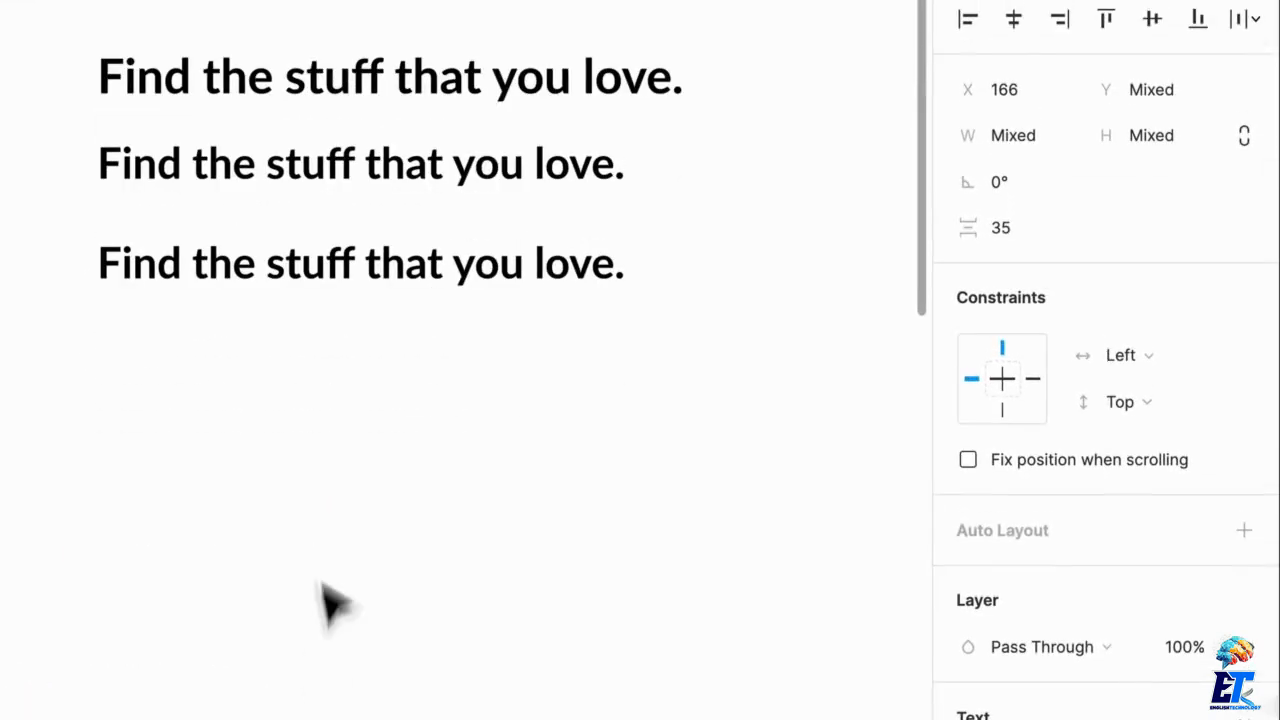
pyautogui.click(292, 460)
# Step: Set the lowest heading's font size to 32
pyautogui.click(582, 288)
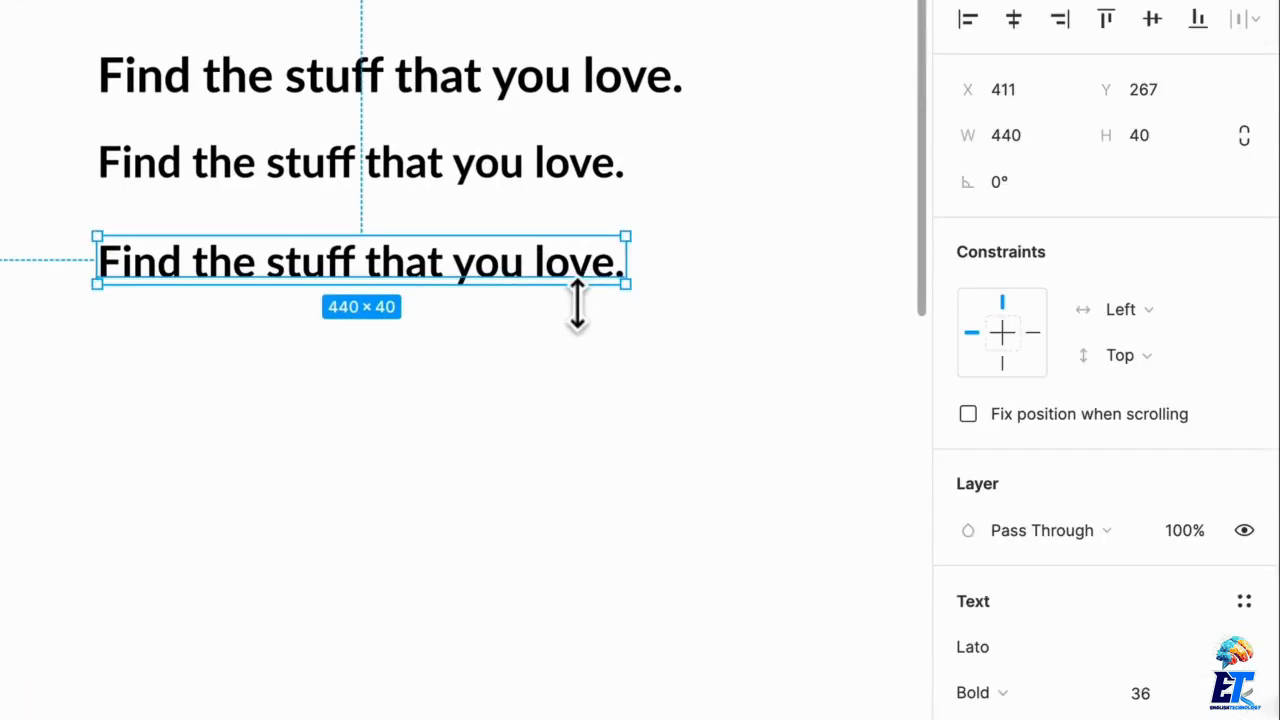
pyautogui.click(1145, 694)
pyautogui.write('32')
pyautogui.press('Return')
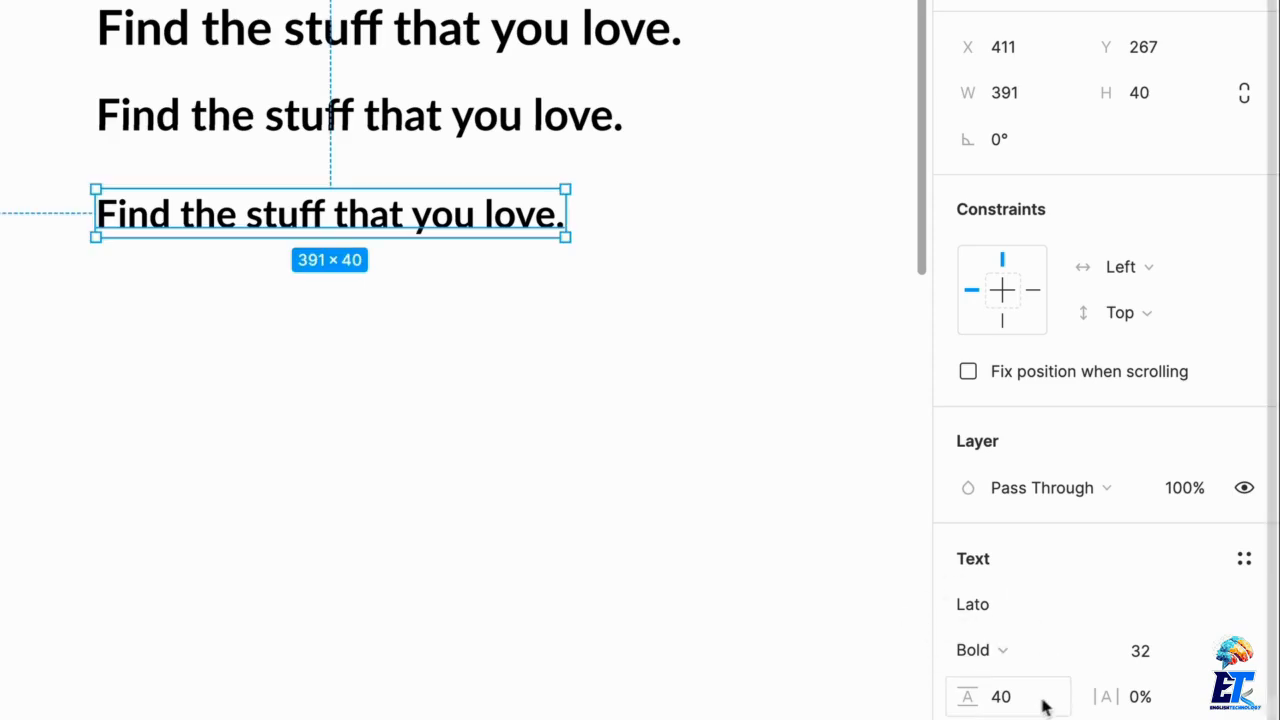
pyautogui.click(1010, 706)
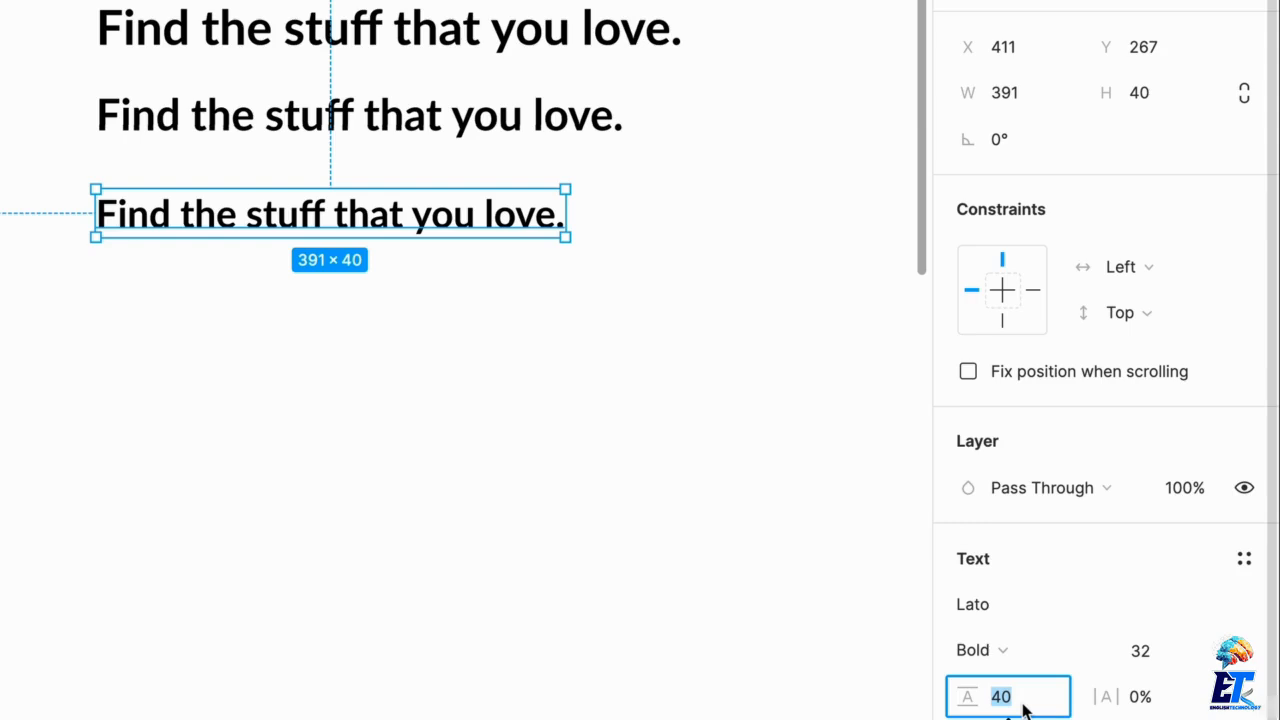
pyautogui.click(515, 322)
pyautogui.click(514, 226)
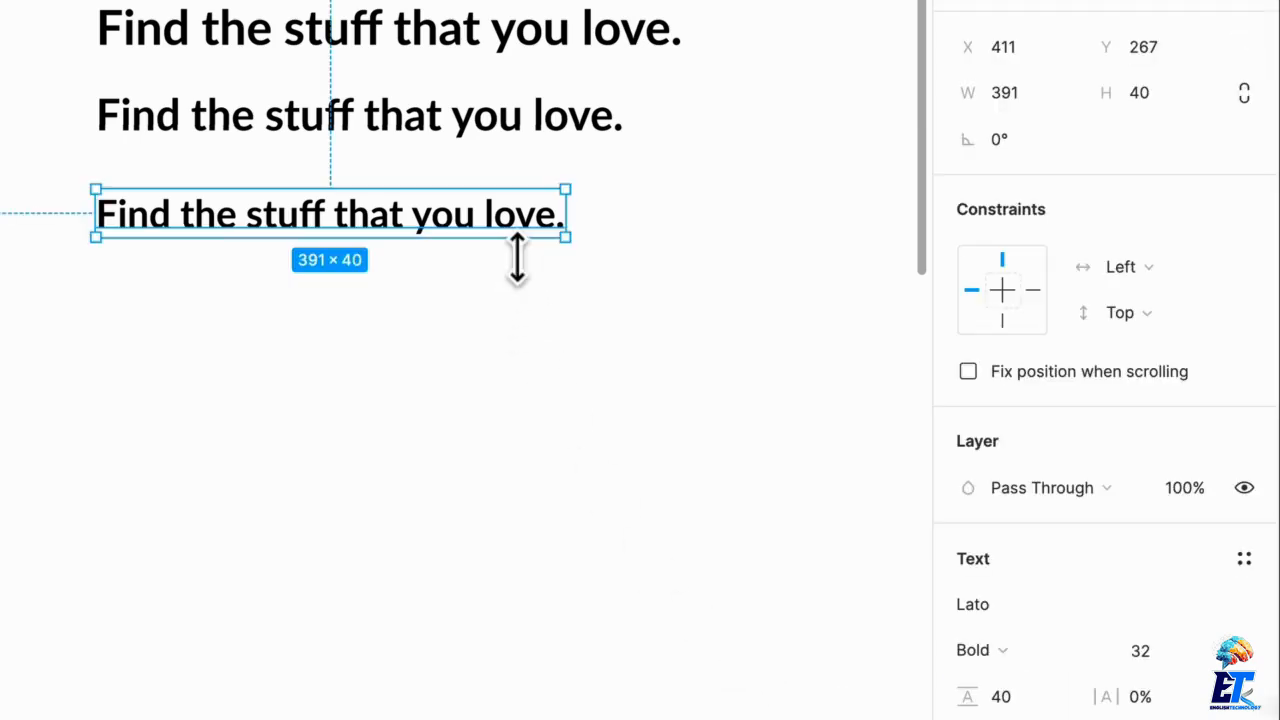
# Step: Delete the middle 36 px heading and move the 32 px heading up to Y 182 in its place
pyautogui.click(540, 130)
pyautogui.click(566, 42)
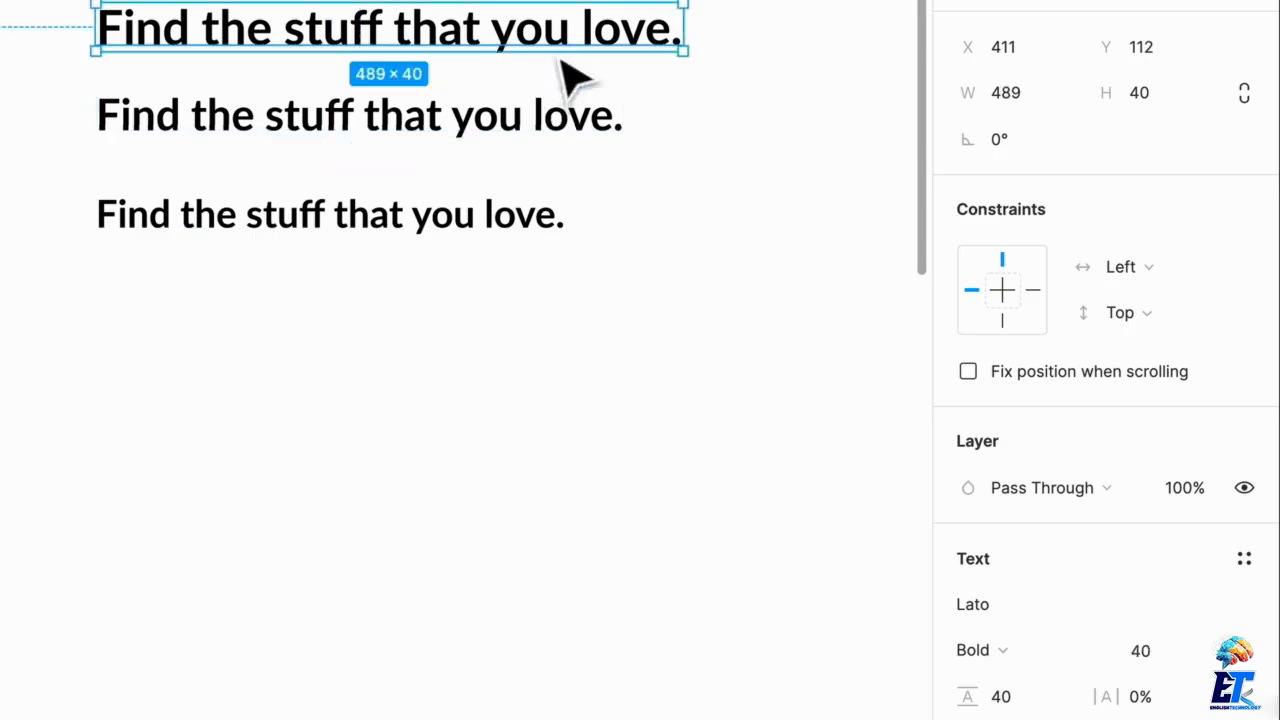
pyautogui.click(563, 126)
pyautogui.press('Delete')
pyautogui.moveTo(502, 247); pyautogui.dragTo(499, 147)
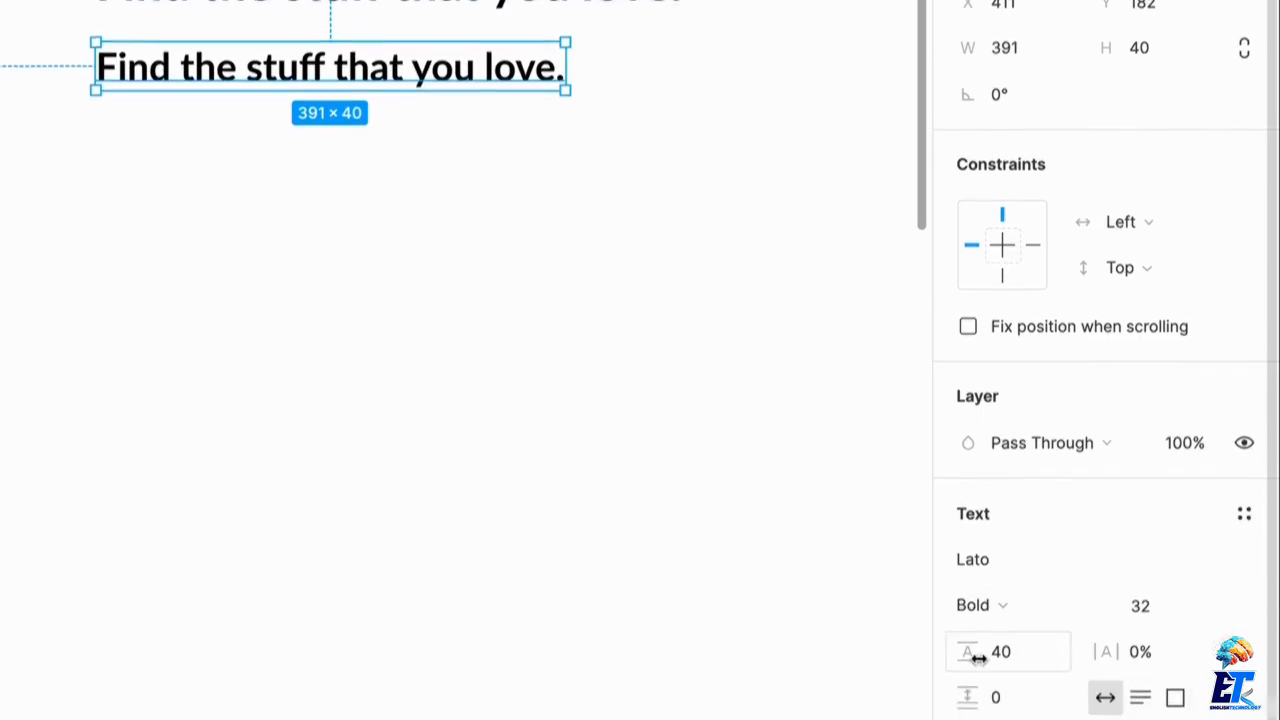
# Step: Set the 32 px heading's line height to 36 and duplicate it four times below at even spacing
pyautogui.click(1020, 702)
pyautogui.write('36')
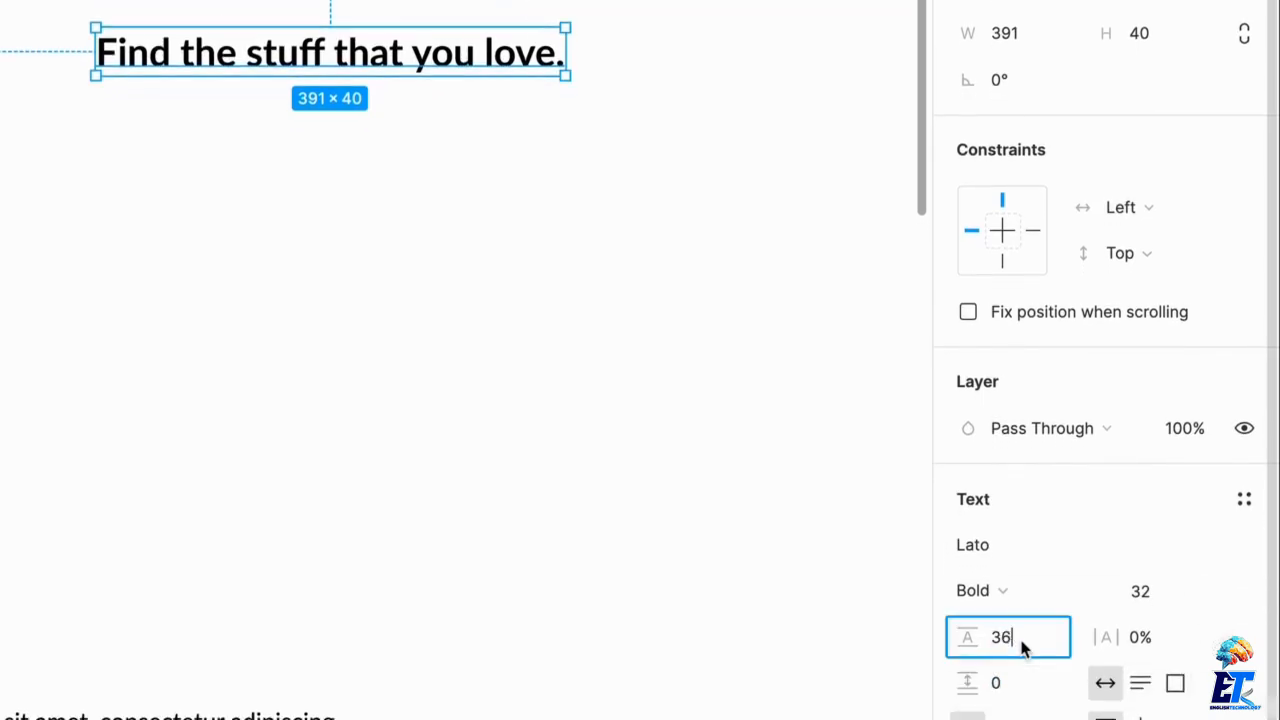
pyautogui.press('Return')
pyautogui.click(810, 245)
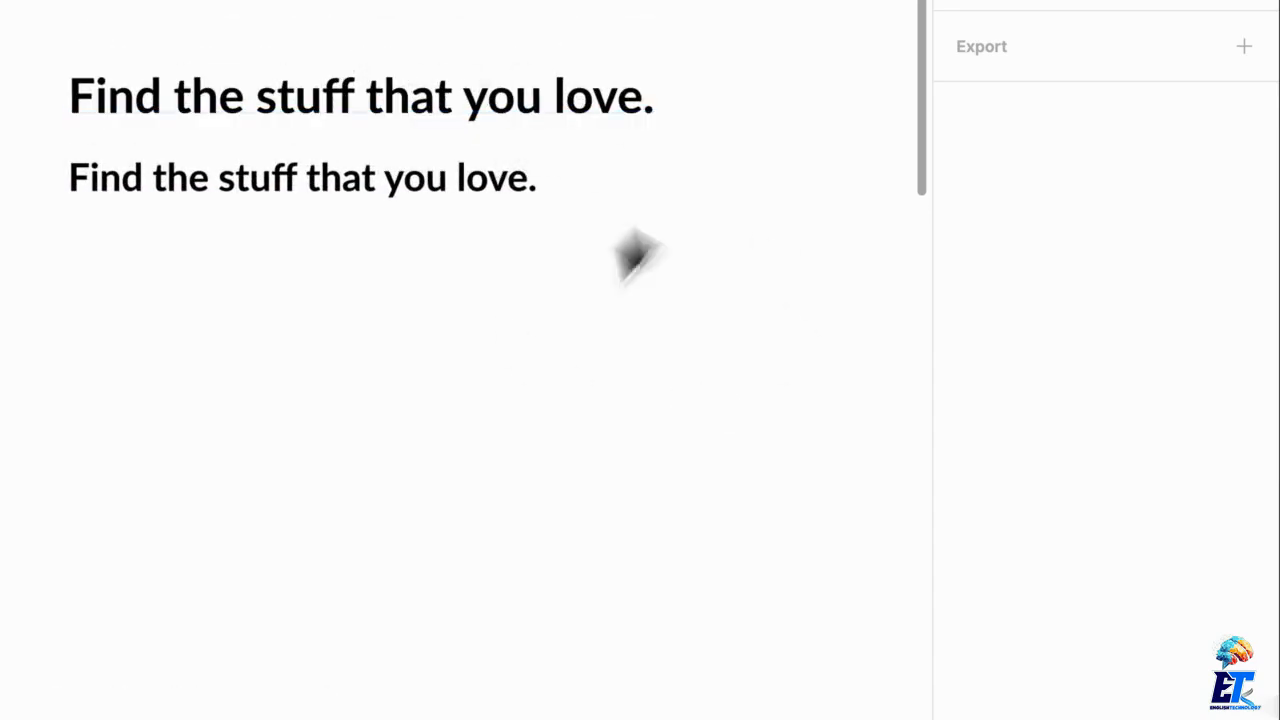
pyautogui.moveTo(480, 215); pyautogui.dragTo(489, 277)
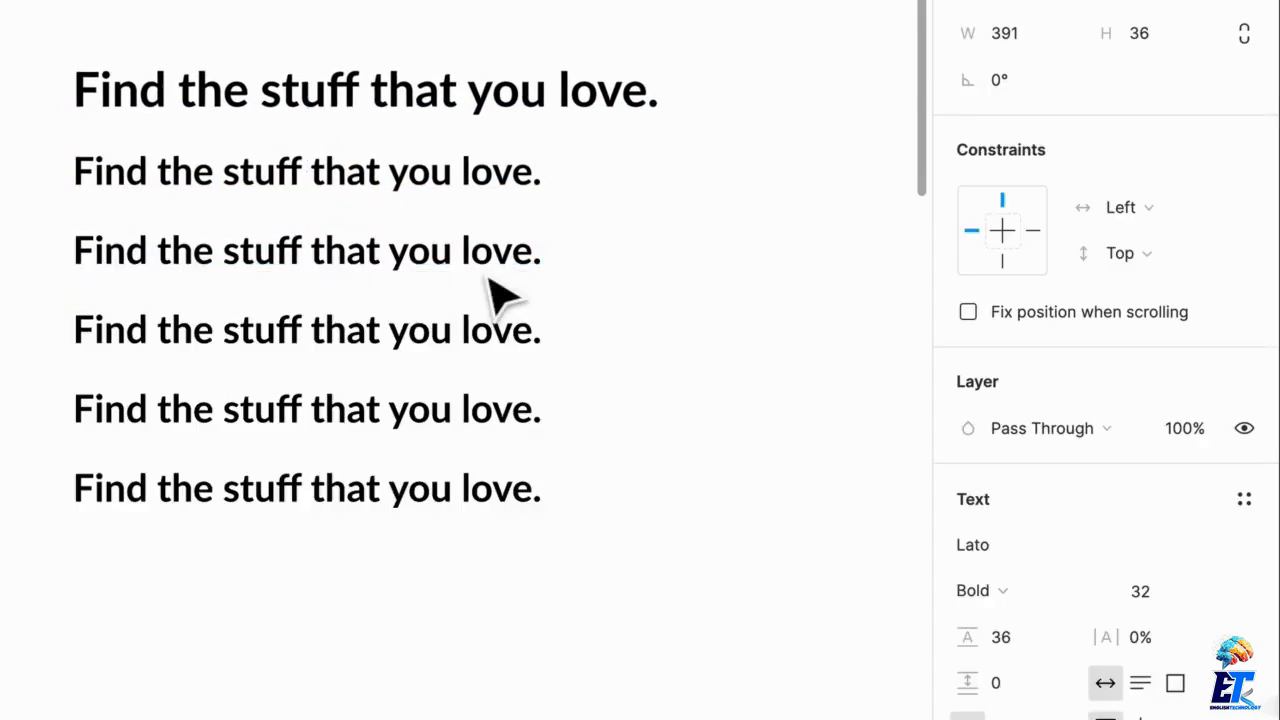
# Step: Set the third heading's font size to 28 and its line height to 32
pyautogui.click(486, 266)
pyautogui.scroll(-1, 482, 272)
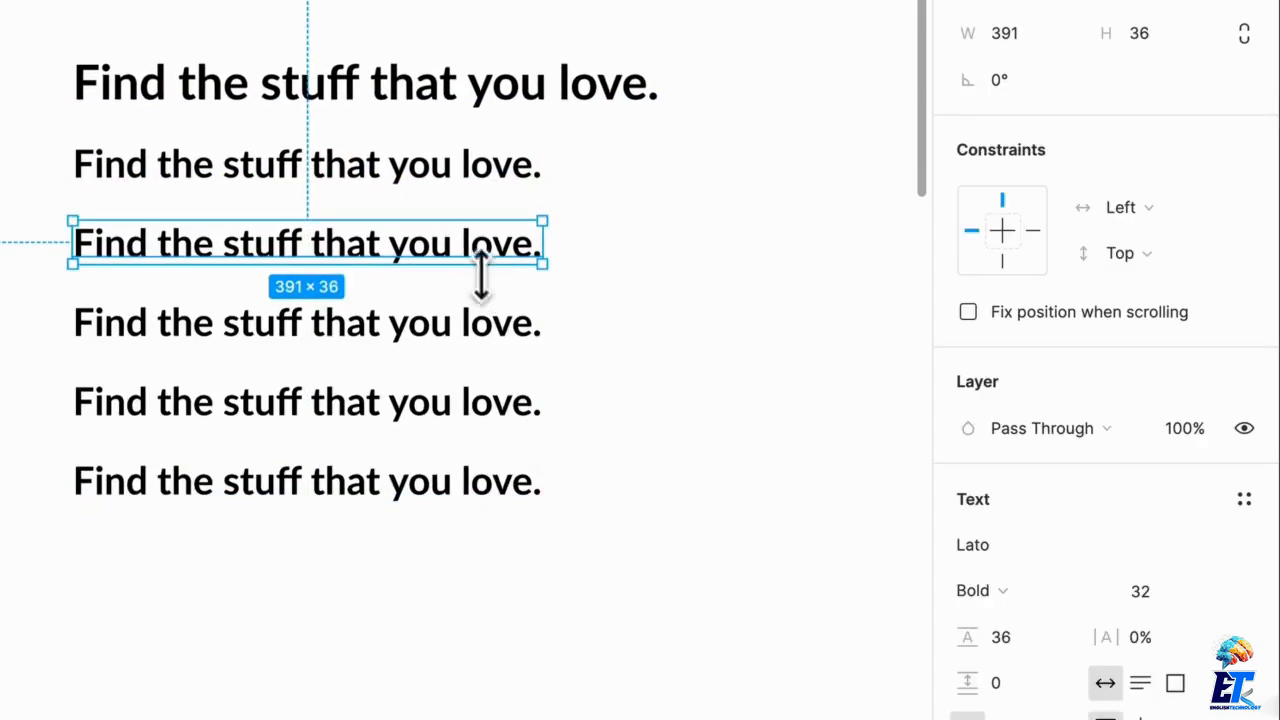
pyautogui.hscroll(-1, 468, 246)
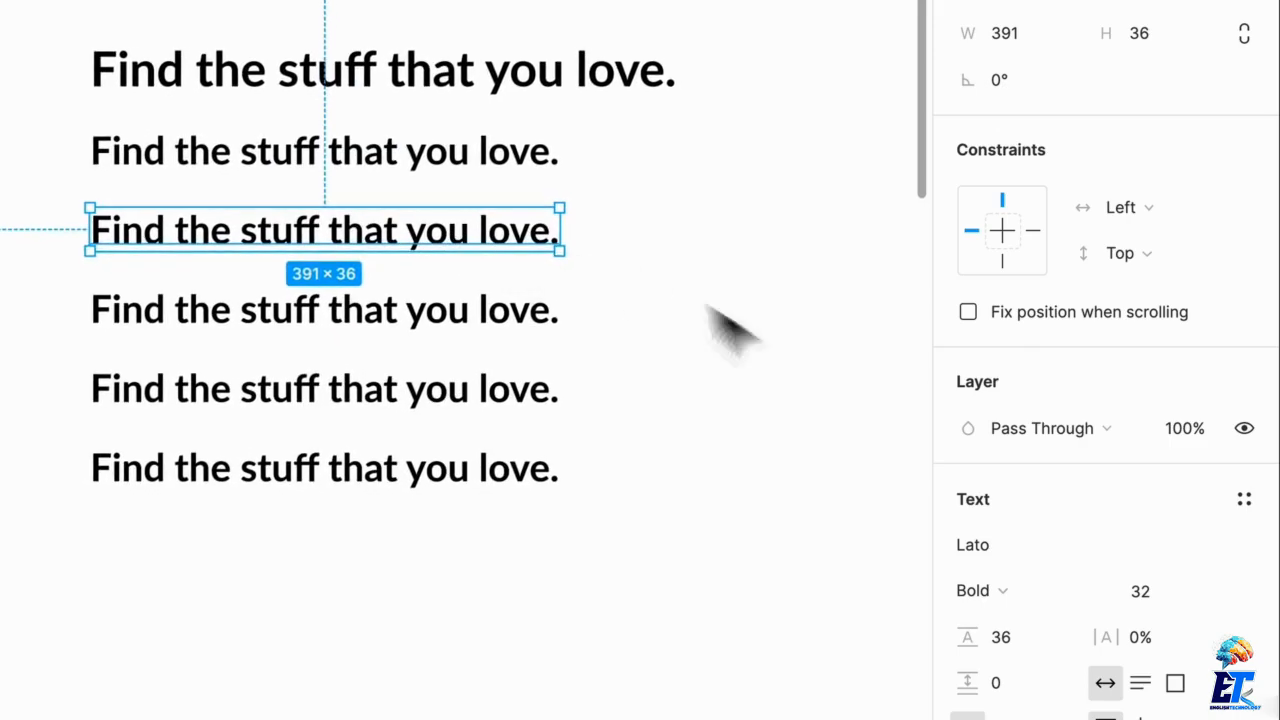
pyautogui.click(1163, 591)
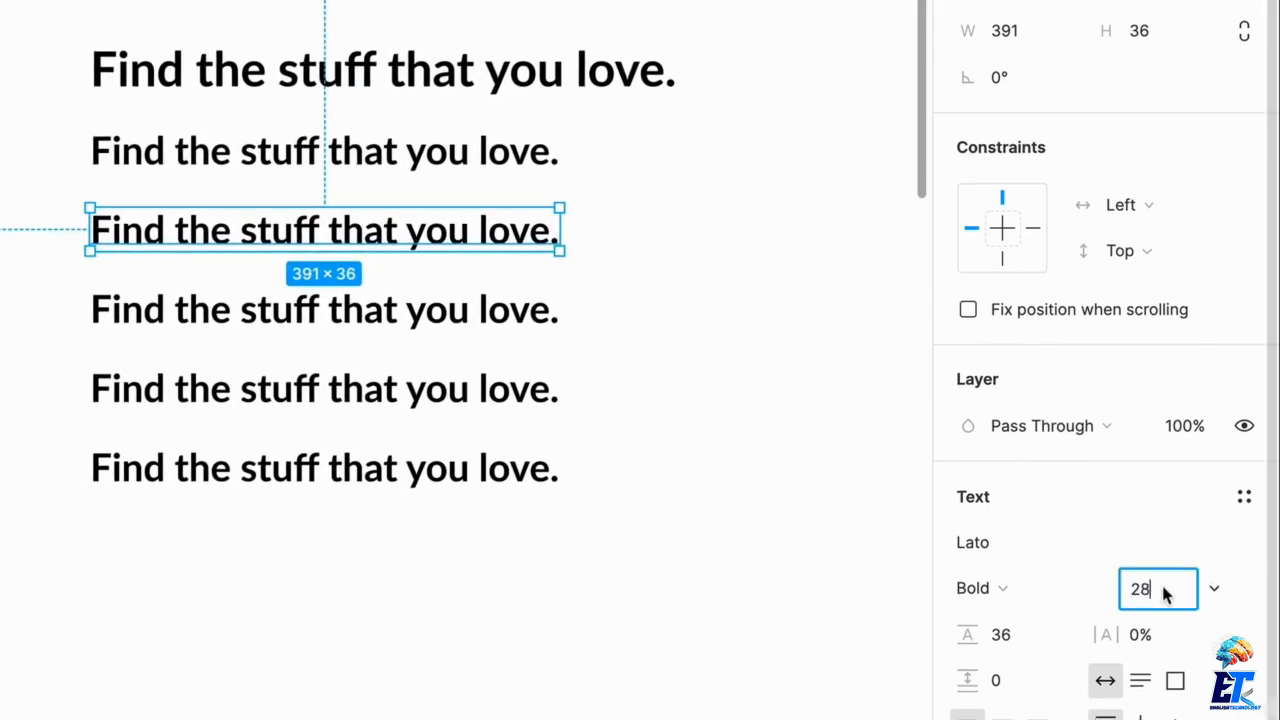
pyautogui.press('Return')
pyautogui.click(1035, 635)
pyautogui.write('3')
pyautogui.press('Return')
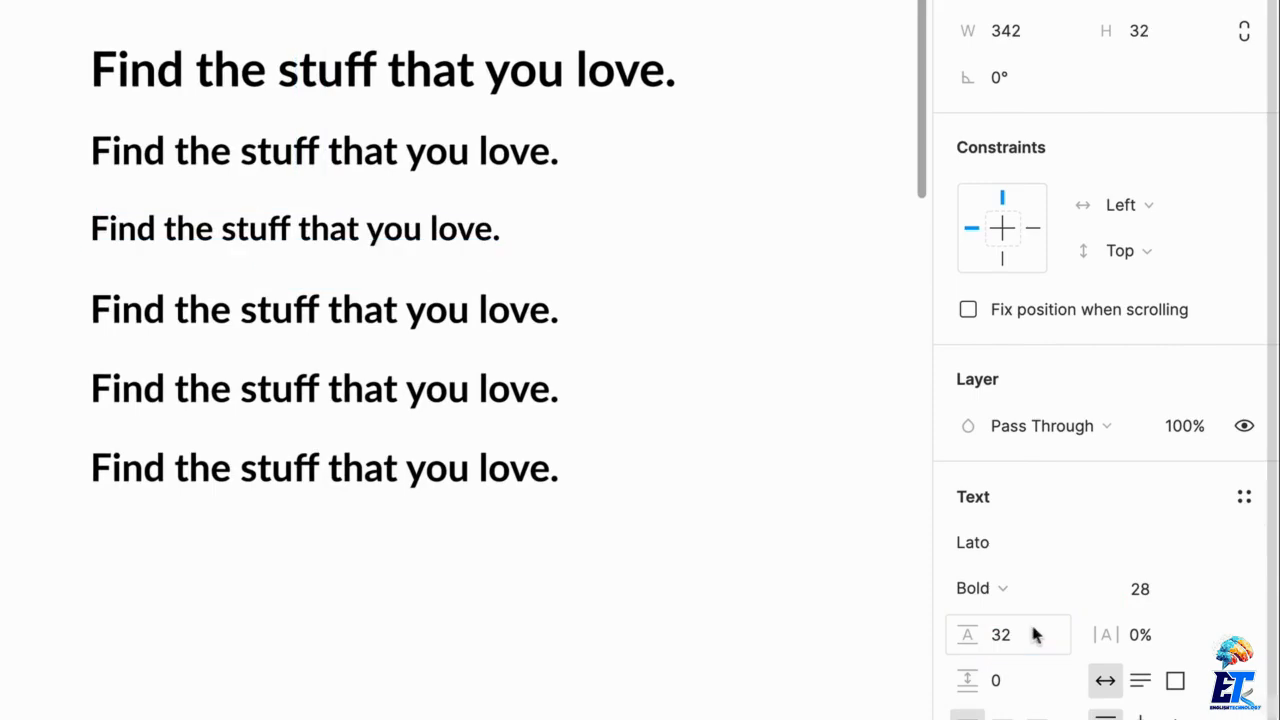
# Step: Set the fourth heading's font size to 20 and line height to 24, and nudge it up slightly toward the third heading
pyautogui.click(350, 330)
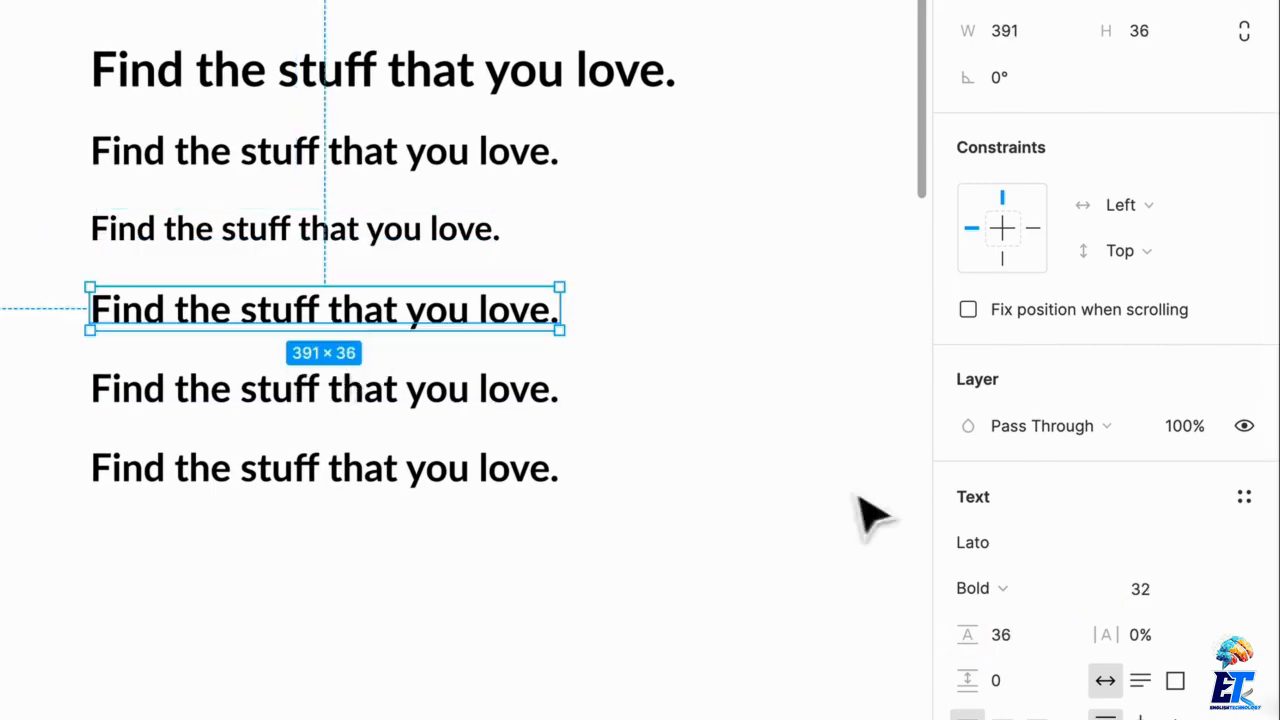
pyautogui.click(1150, 598)
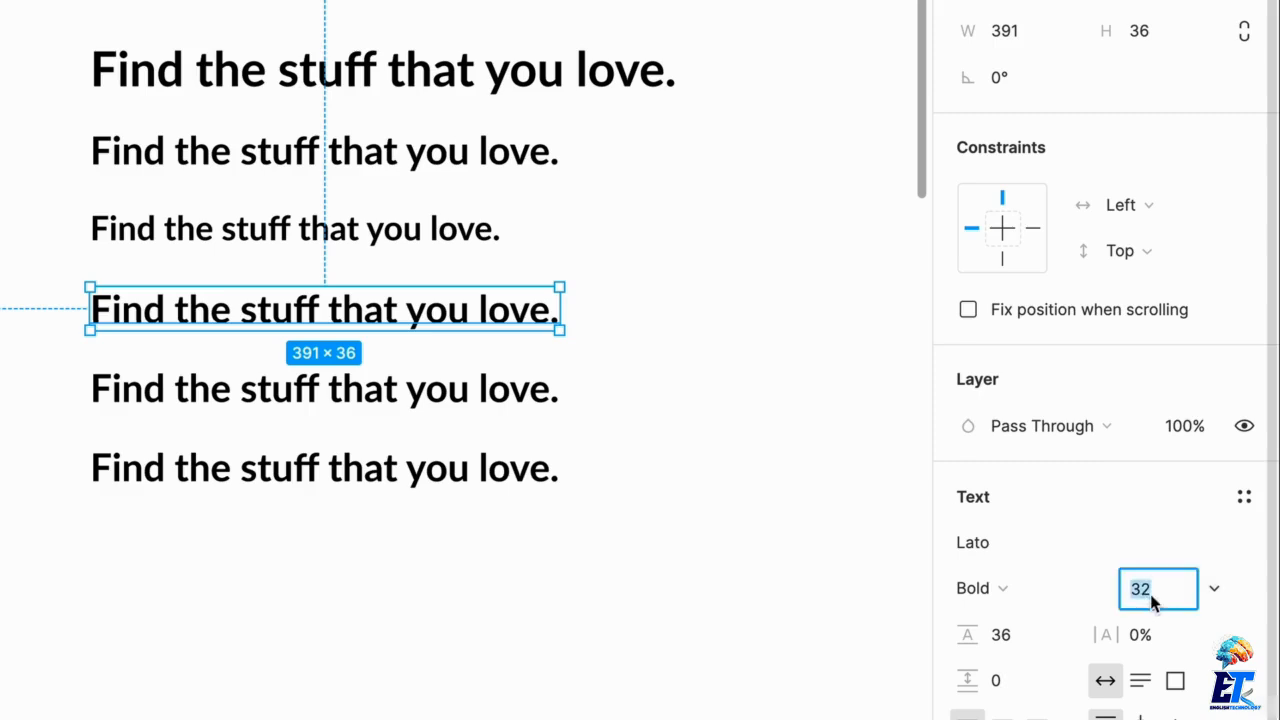
pyautogui.write('20')
pyautogui.press('Return')
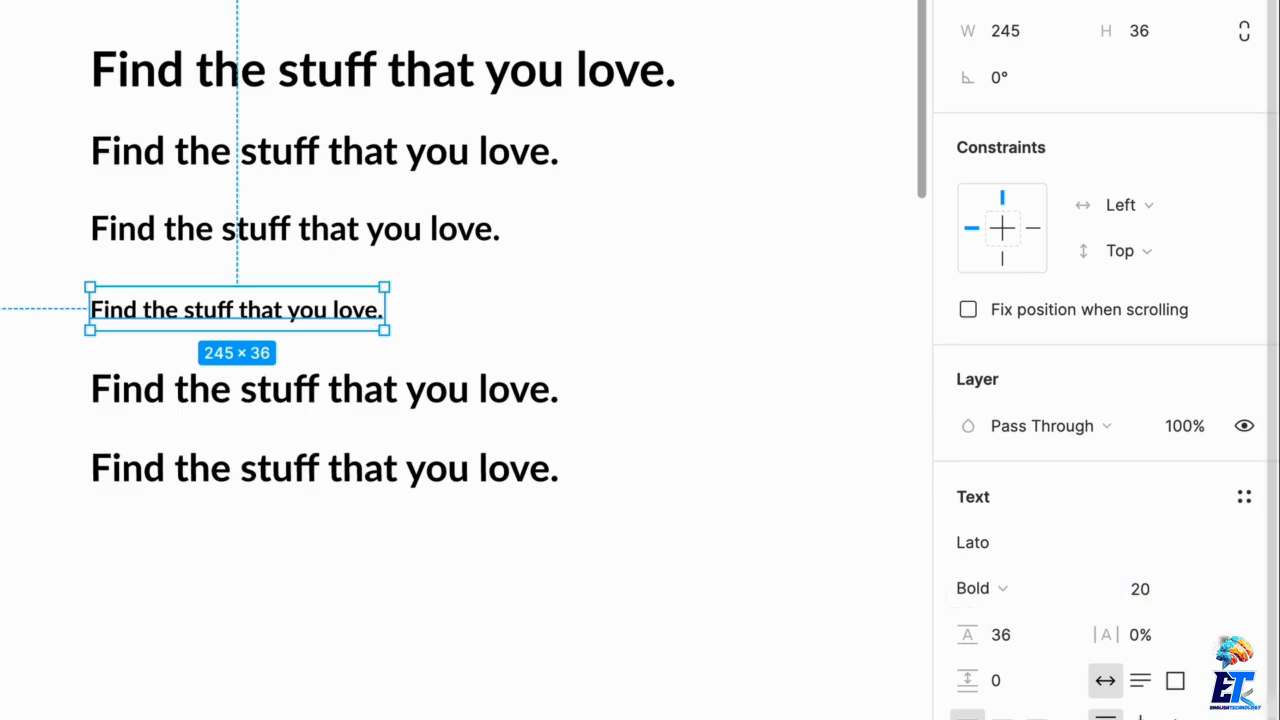
pyautogui.click(1032, 638)
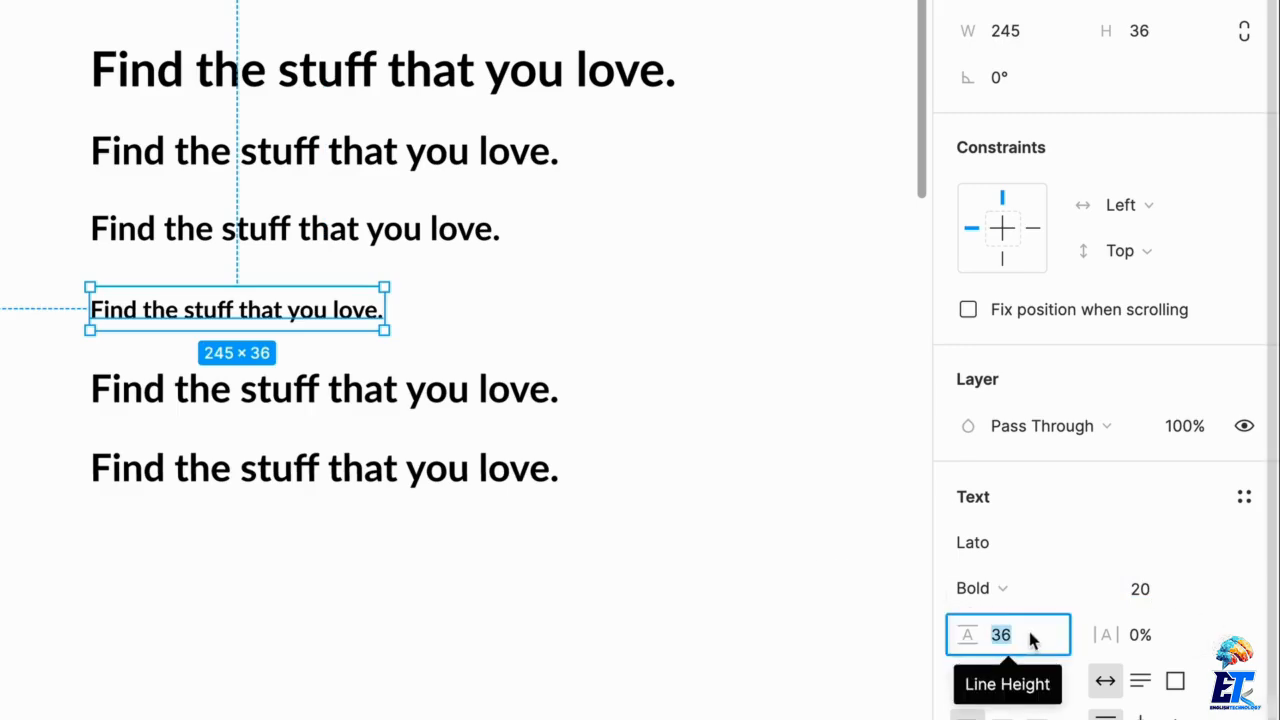
pyautogui.write('24')
pyautogui.press('Return')
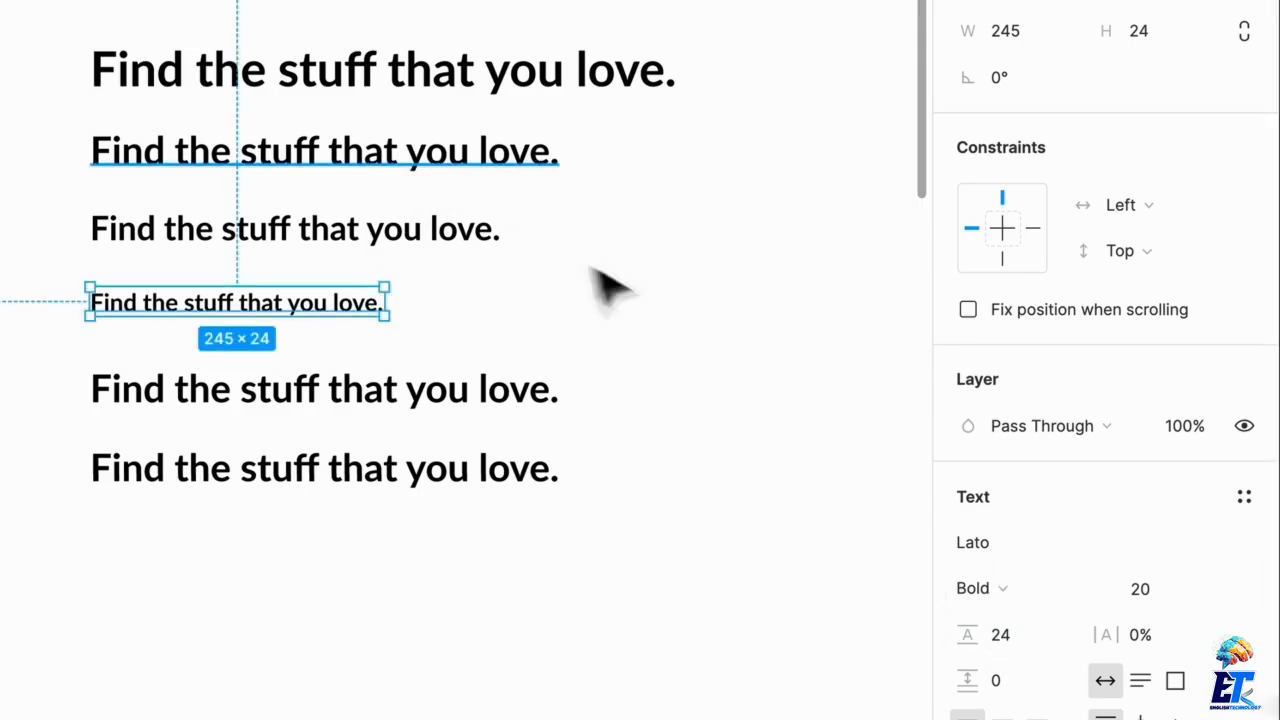
pyautogui.click(594, 280)
pyautogui.moveTo(349, 307); pyautogui.dragTo(349, 302)
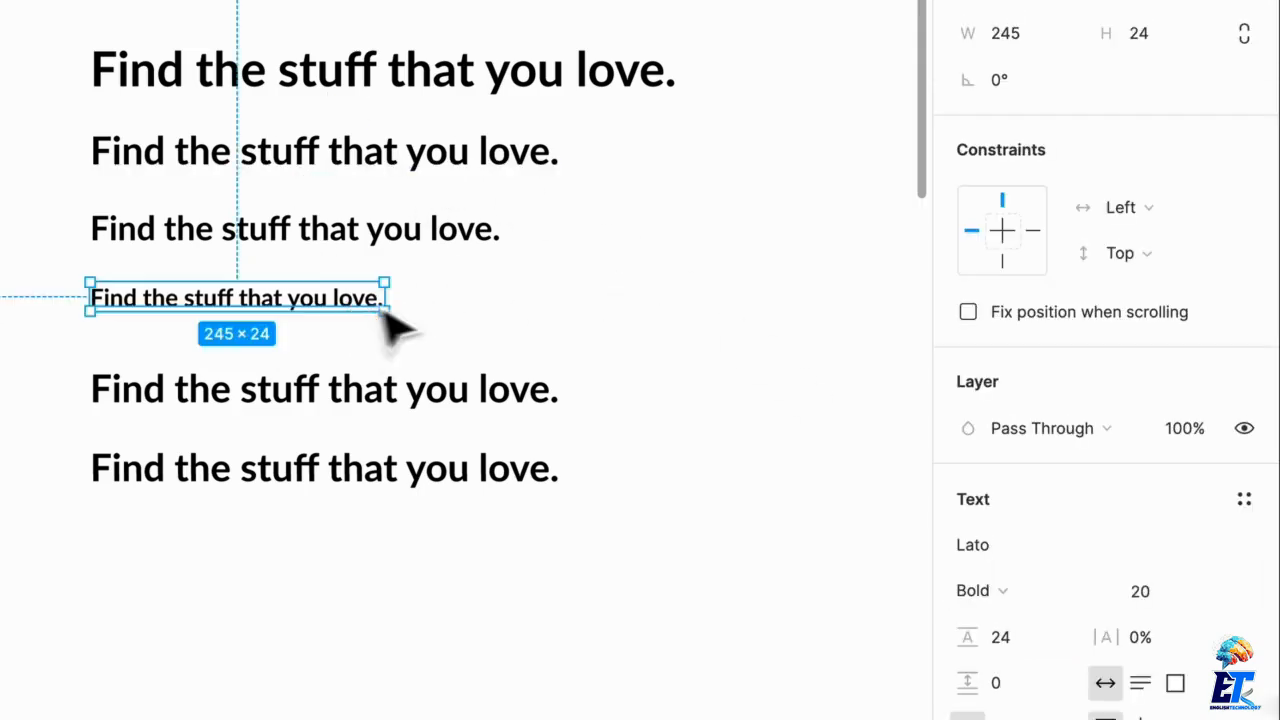
# Step: Set the fifth heading's font size to 16 and line height to 20, and move it up closer to the fourth heading
pyautogui.click(512, 393)
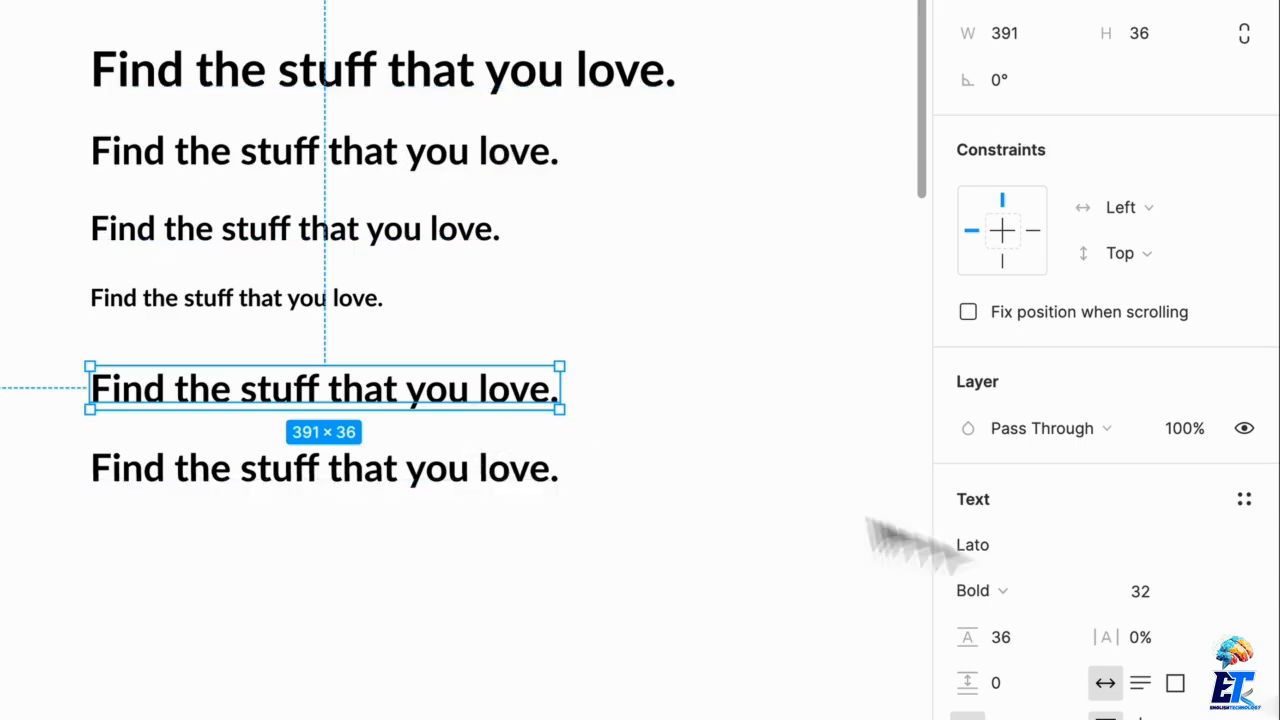
pyautogui.click(1147, 595)
pyautogui.write('1')
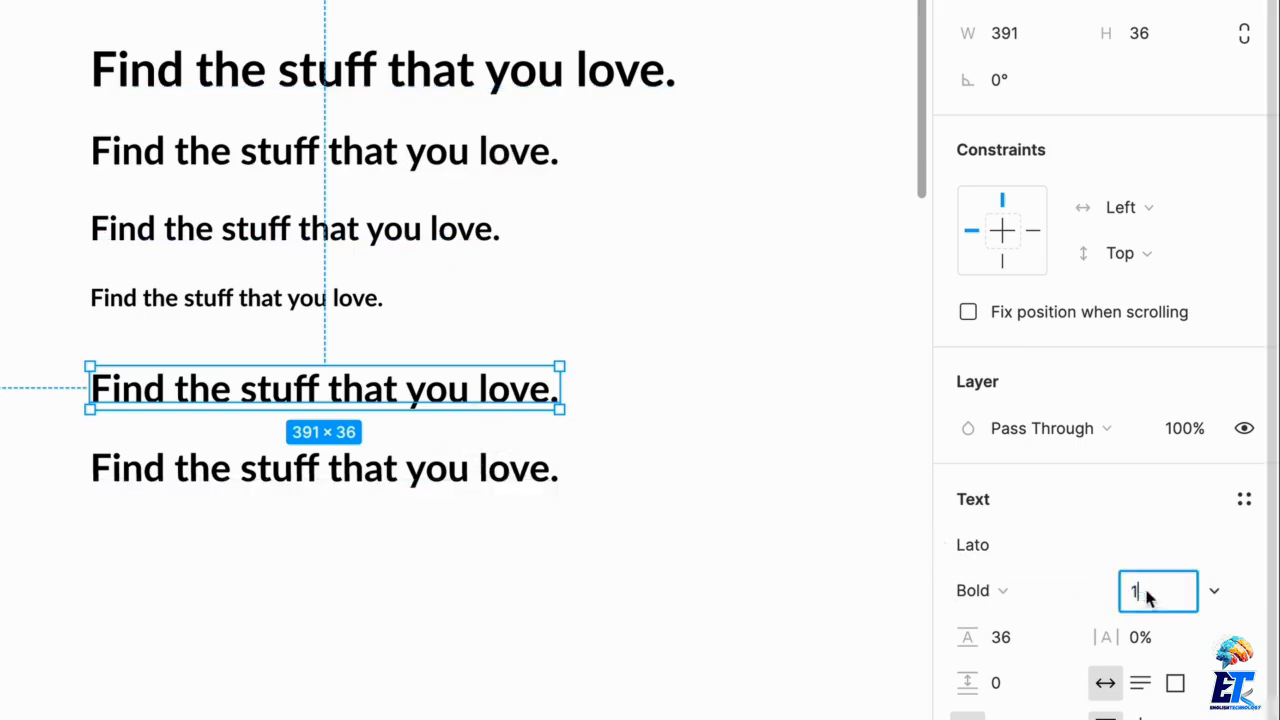
pyautogui.write('6')
pyautogui.press('Return')
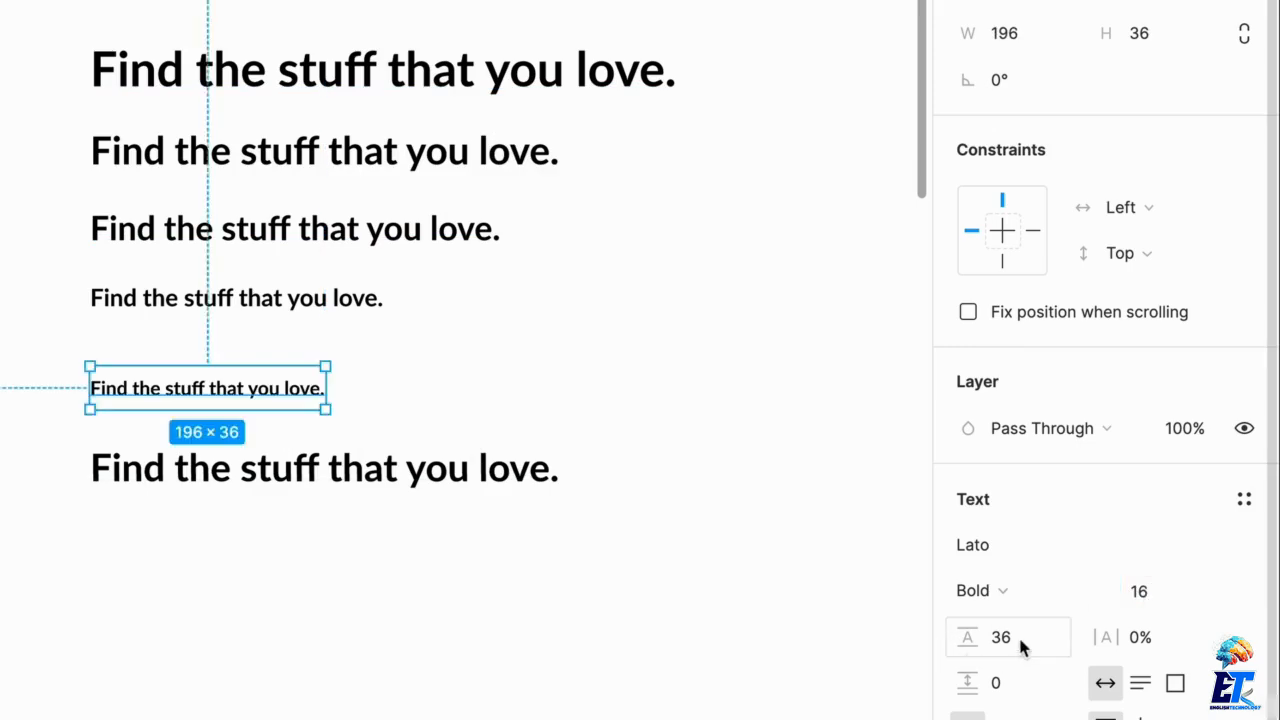
pyautogui.click(1020, 641)
pyautogui.write('20')
pyautogui.press('Return')
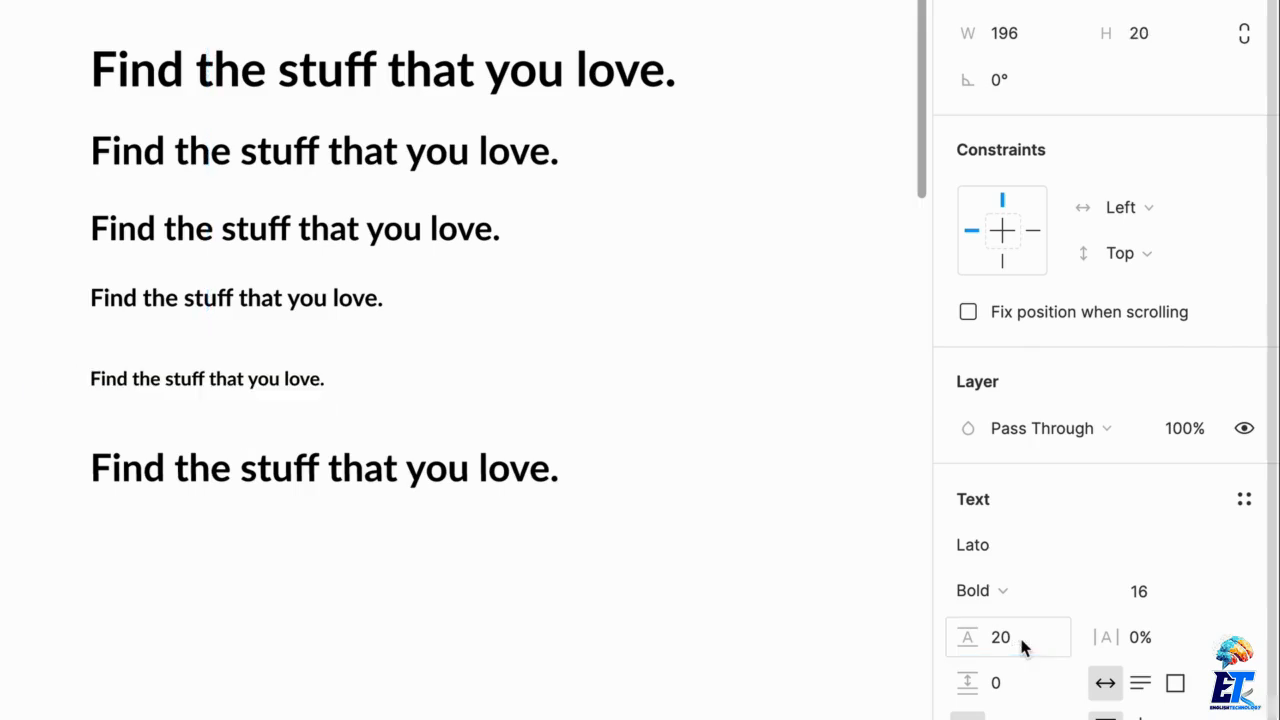
pyautogui.moveTo(297, 383); pyautogui.dragTo(298, 364)
# Step: Set the lowest heading's font size and line height to 12, and move it up to match the spacing of the other headings
pyautogui.click(424, 478)
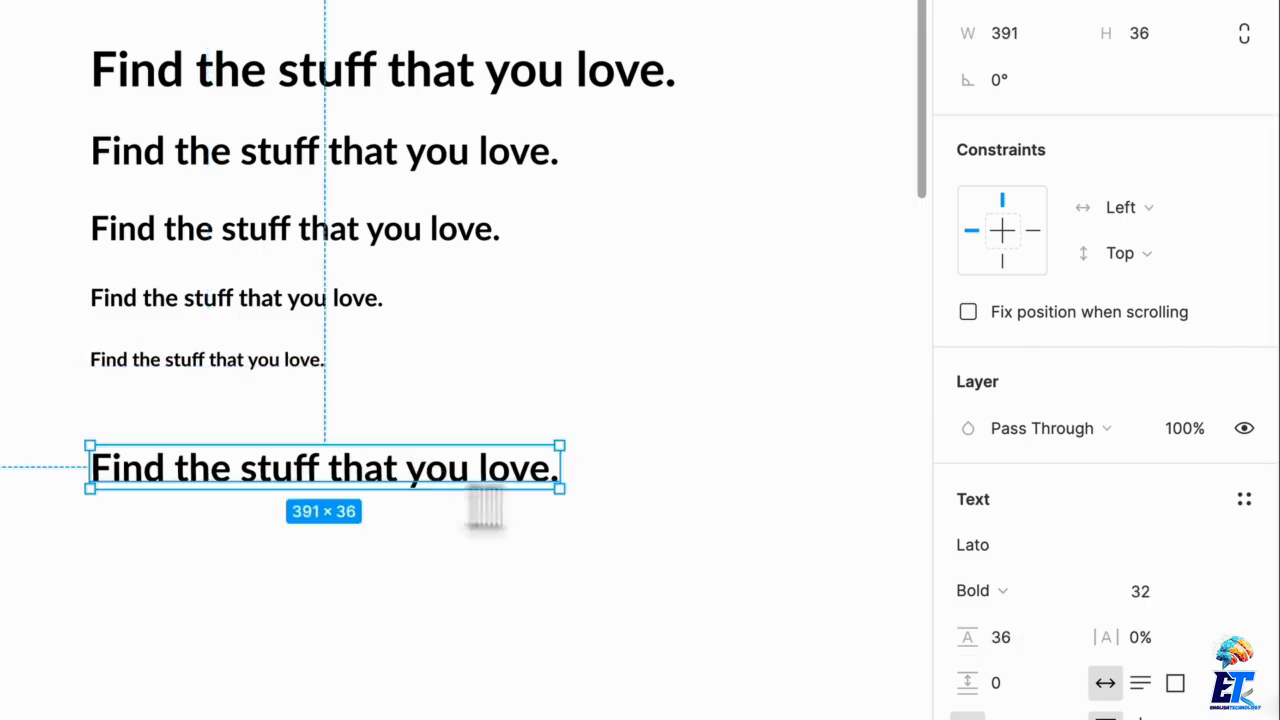
pyautogui.click(1166, 592)
pyautogui.write('12')
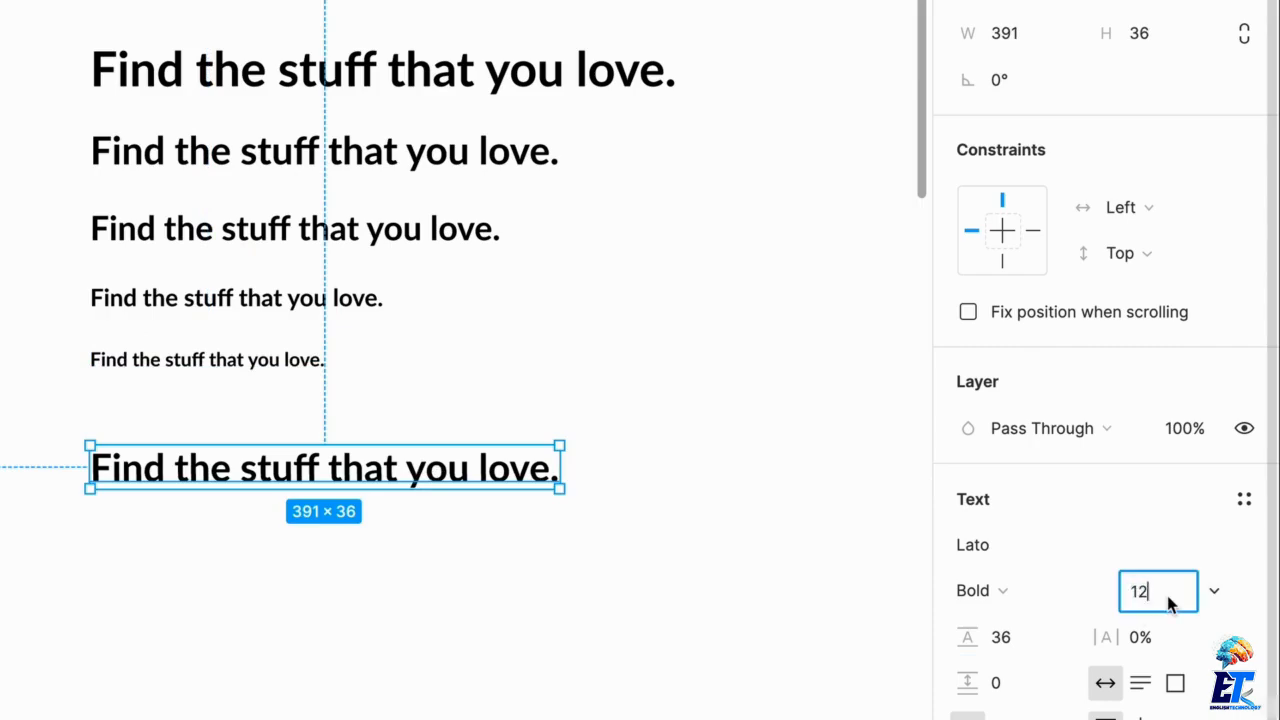
pyautogui.press('Return')
pyautogui.click(1030, 628)
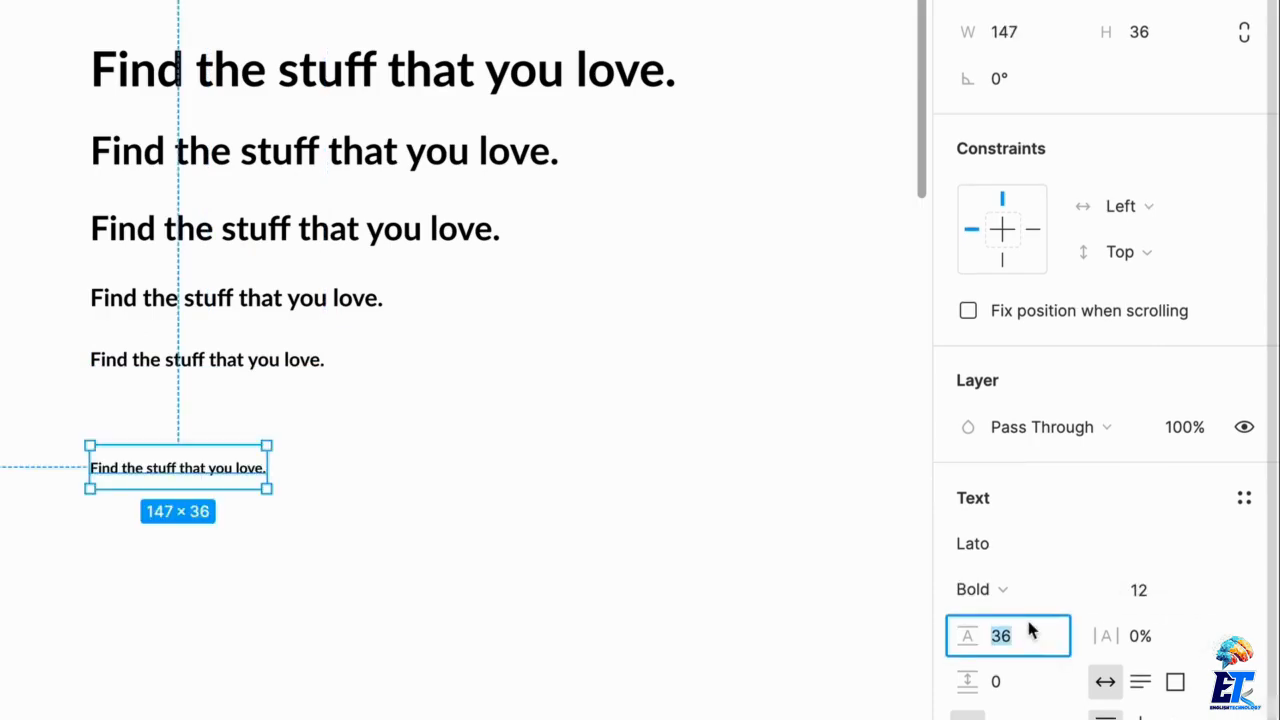
pyautogui.write('12')
pyautogui.press('Return')
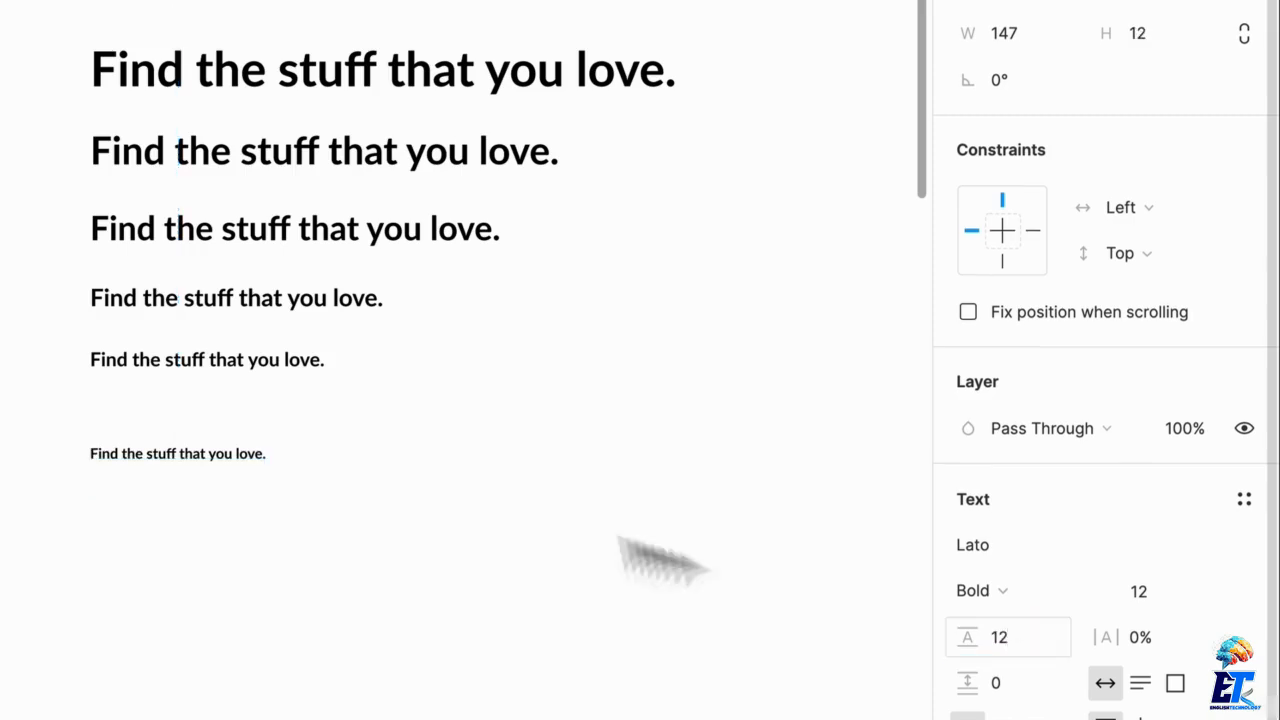
pyautogui.click(250, 485)
pyautogui.moveTo(250, 476); pyautogui.dragTo(256, 437)
pyautogui.click(606, 529)
# Step: Change the font weight of all six headings to ExtraBold
pyautogui.moveTo(583, 498); pyautogui.dragTo(80, 86)
pyautogui.click(992, 710)
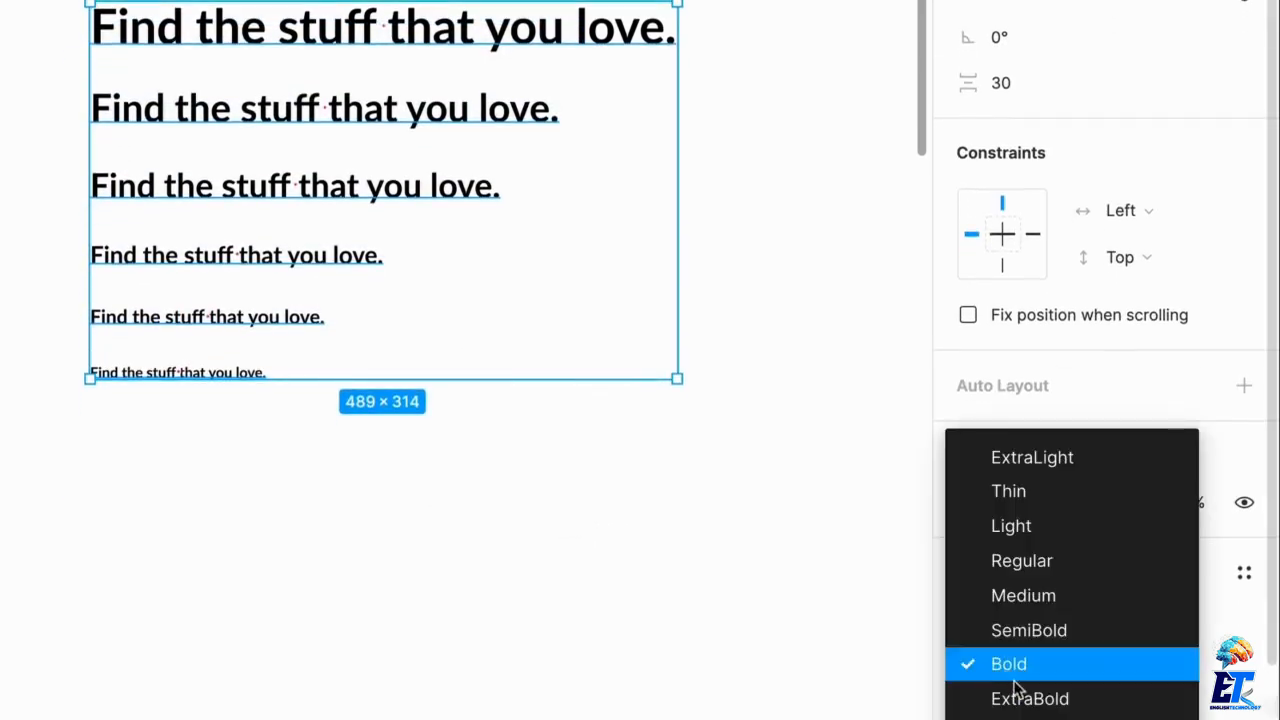
pyautogui.click(1018, 697)
pyautogui.click(254, 443)
# Step: Create a text style named "Headings / H1 40px" from the largest heading
pyautogui.scroll(5, 254, 443)
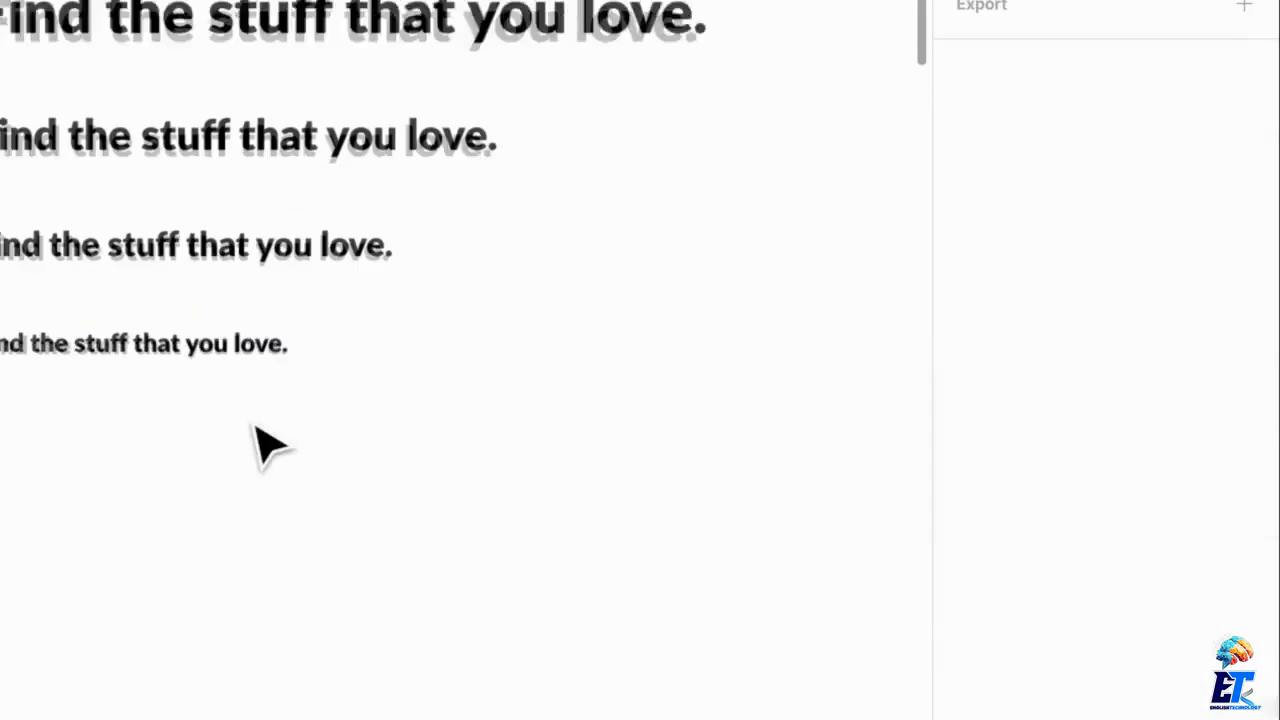
pyautogui.scroll(-6, 257, 443)
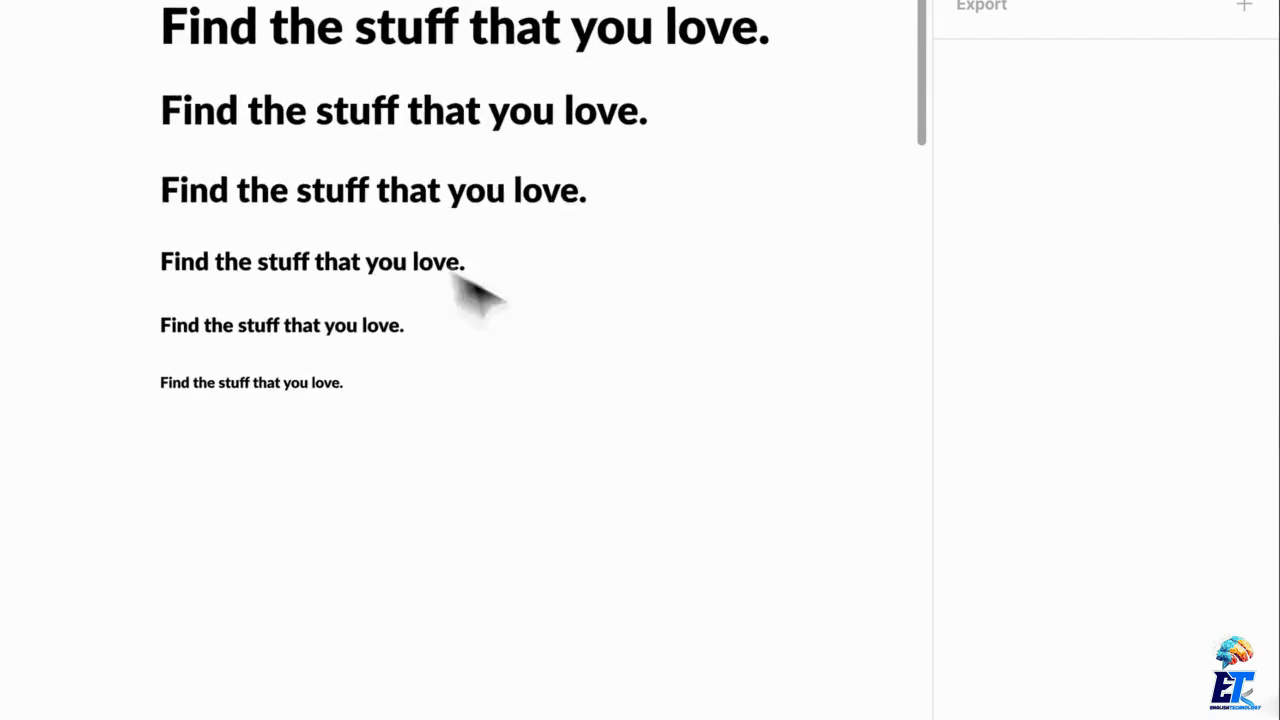
pyautogui.hscroll(3, 430, 288)
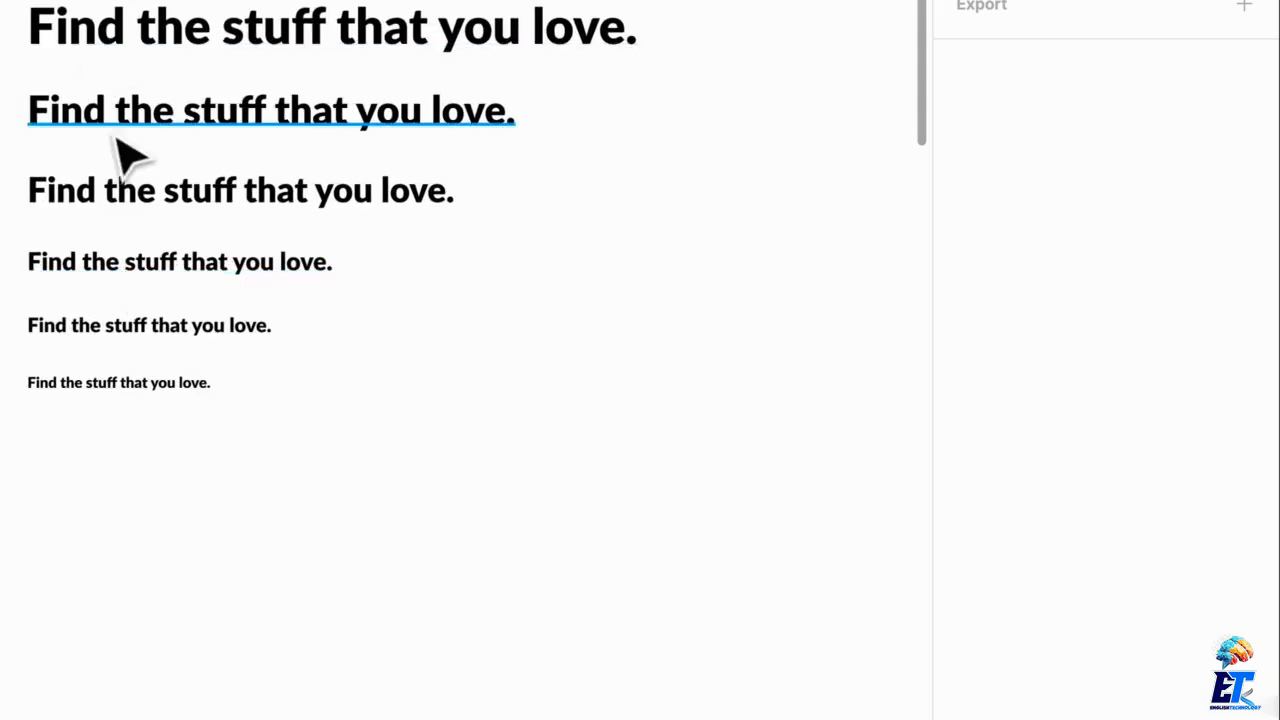
pyautogui.scroll(1, 124, 195)
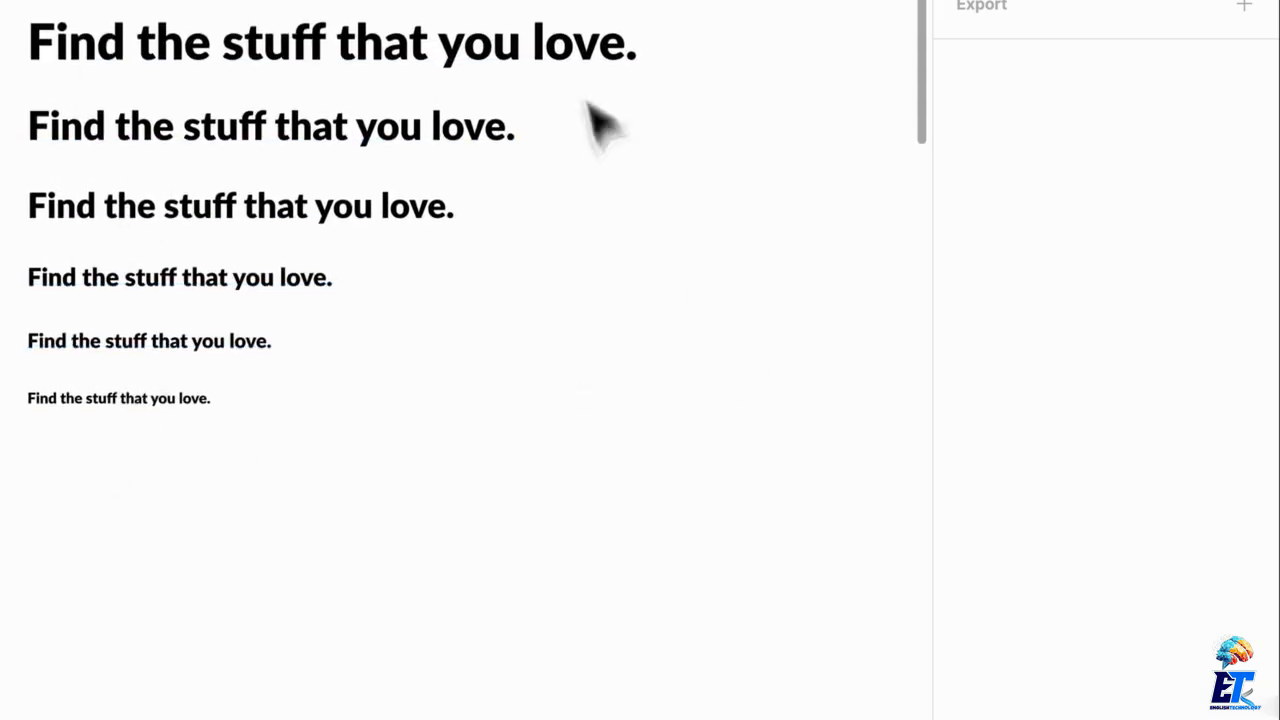
pyautogui.click(540, 62)
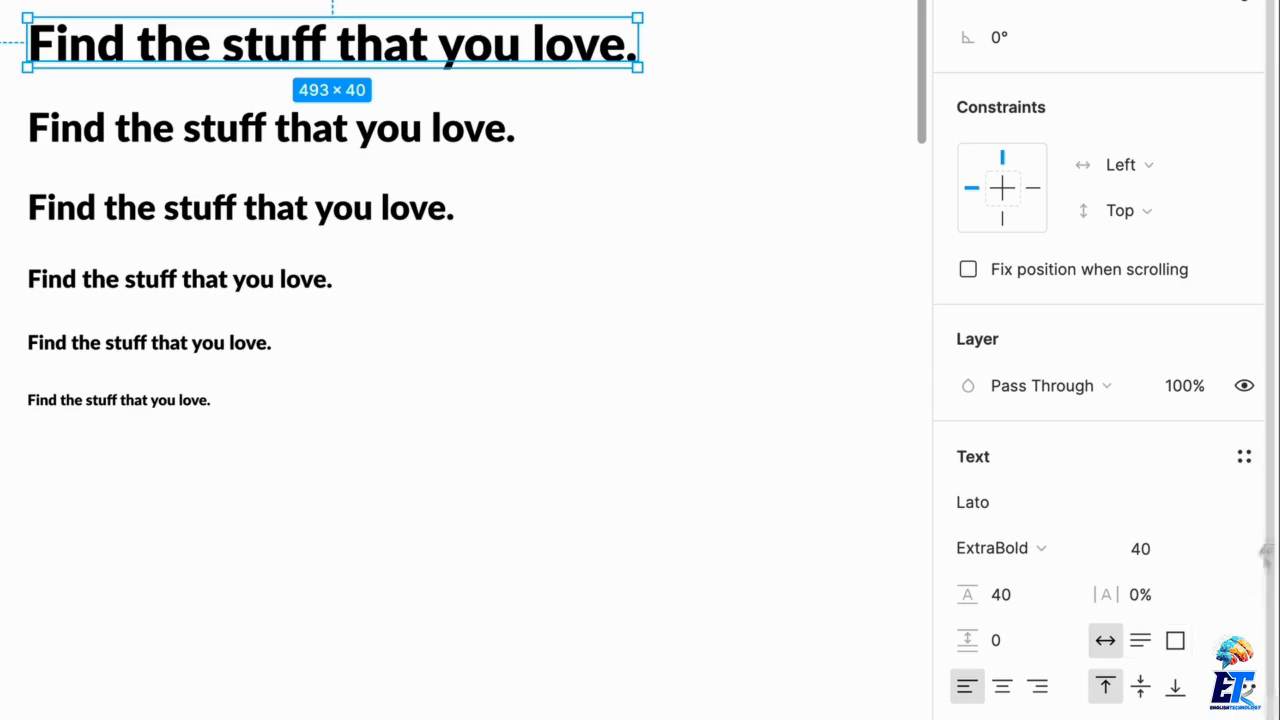
pyautogui.click(1246, 460)
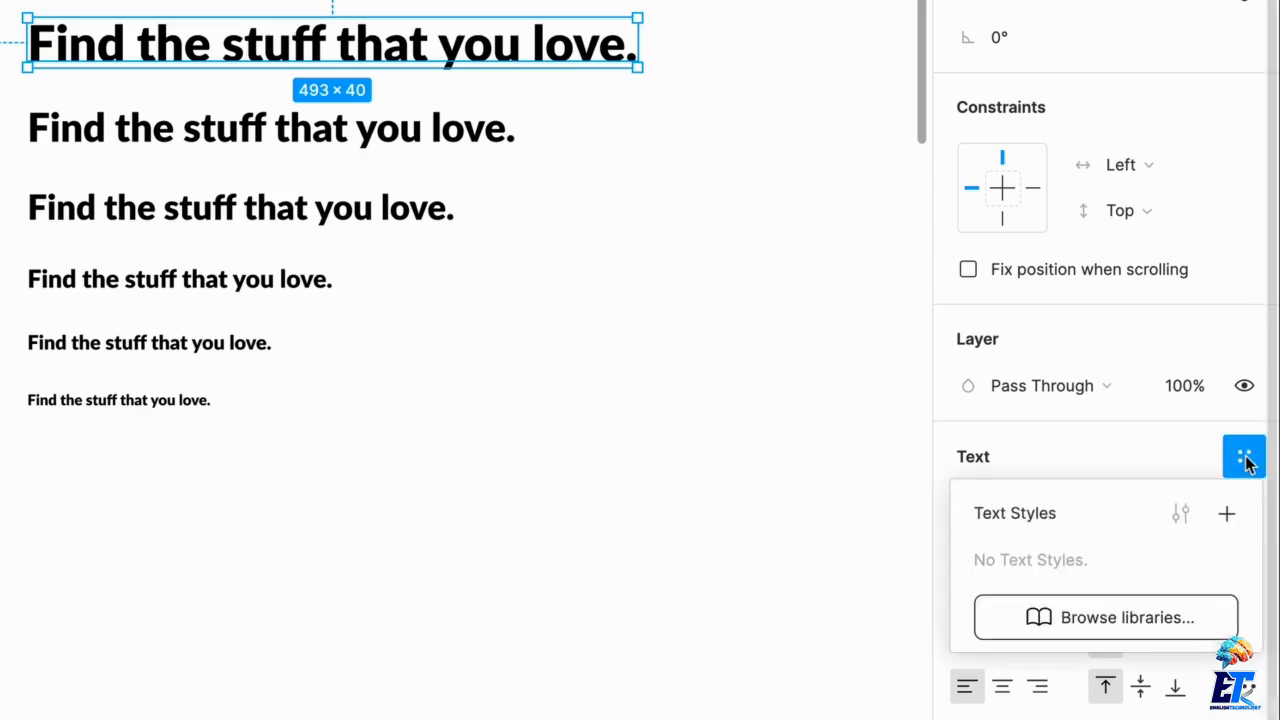
pyautogui.click(1226, 516)
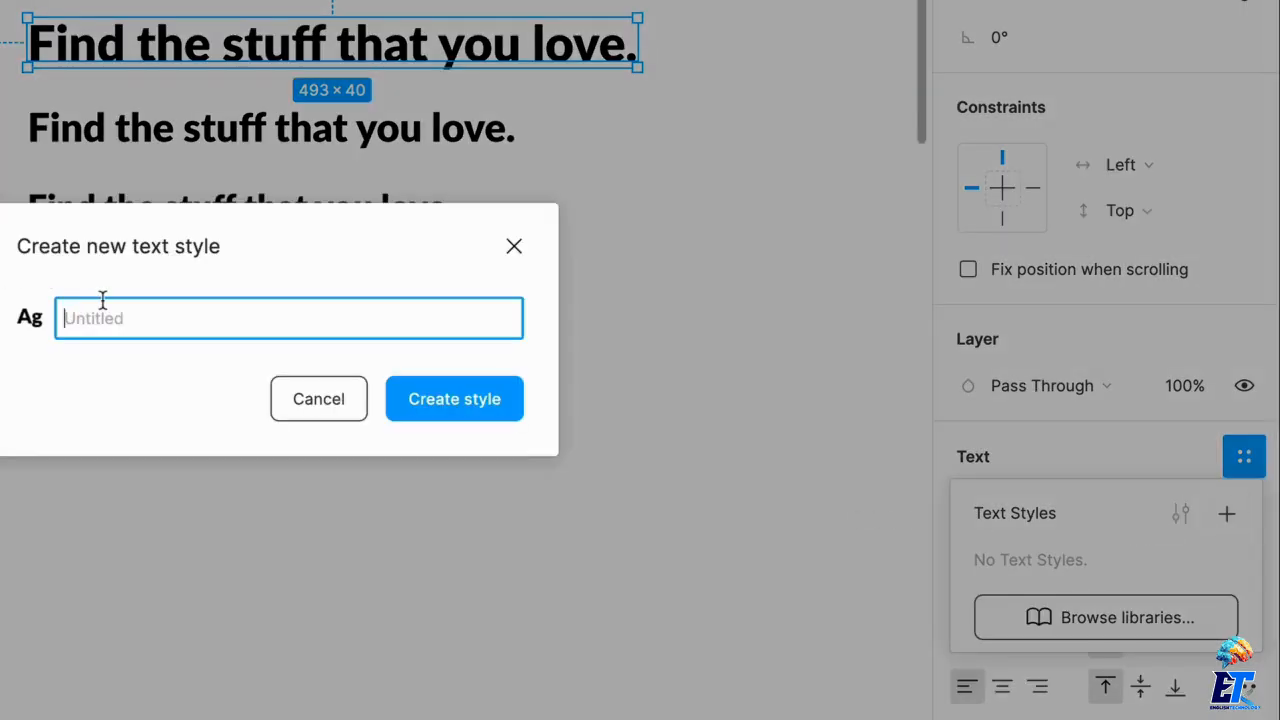
pyautogui.write('Headings / H1 40px')
pyautogui.click(455, 398)
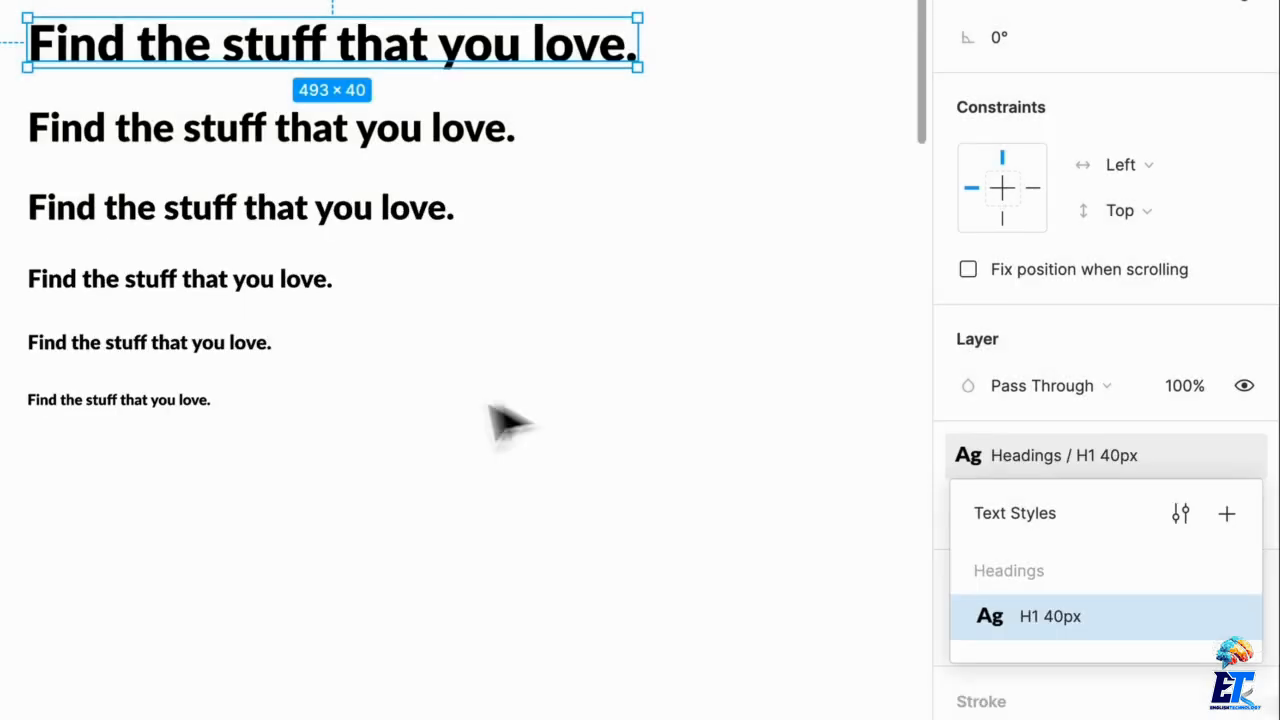
pyautogui.click(700, 365)
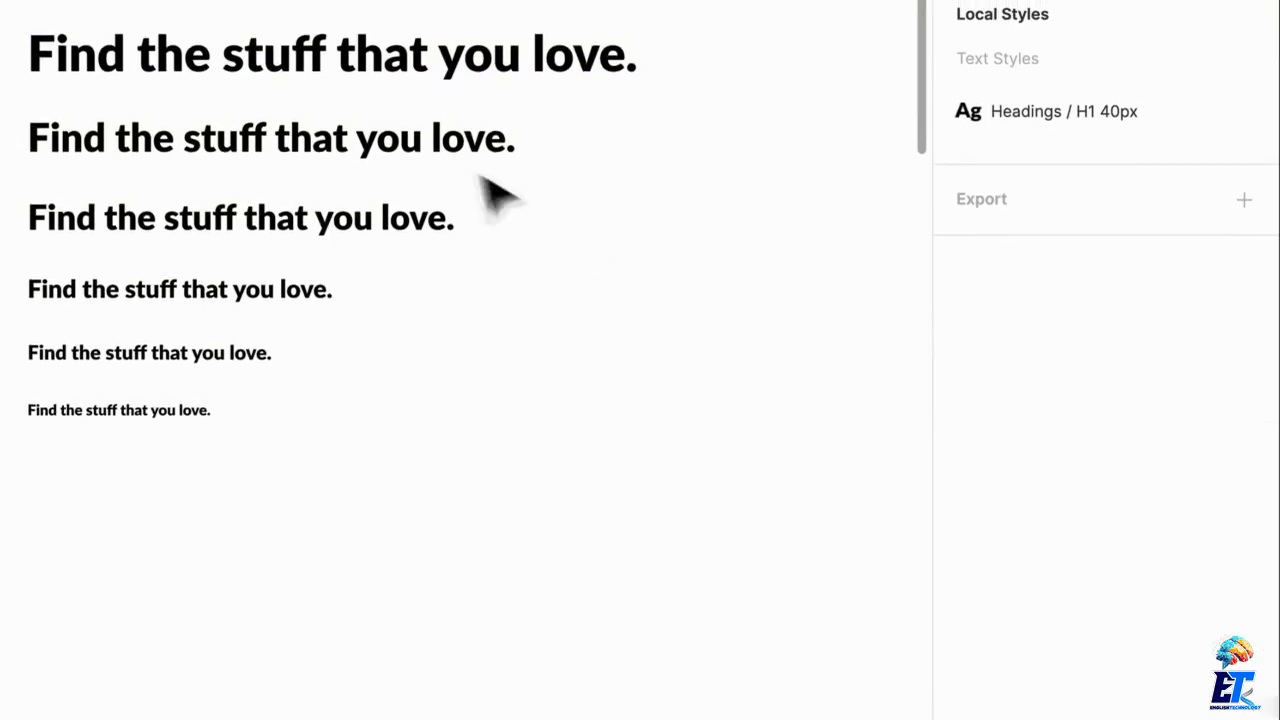
# Step: Try the H1 40px text style on the smallest heading, and undo the change
pyautogui.click(465, 150)
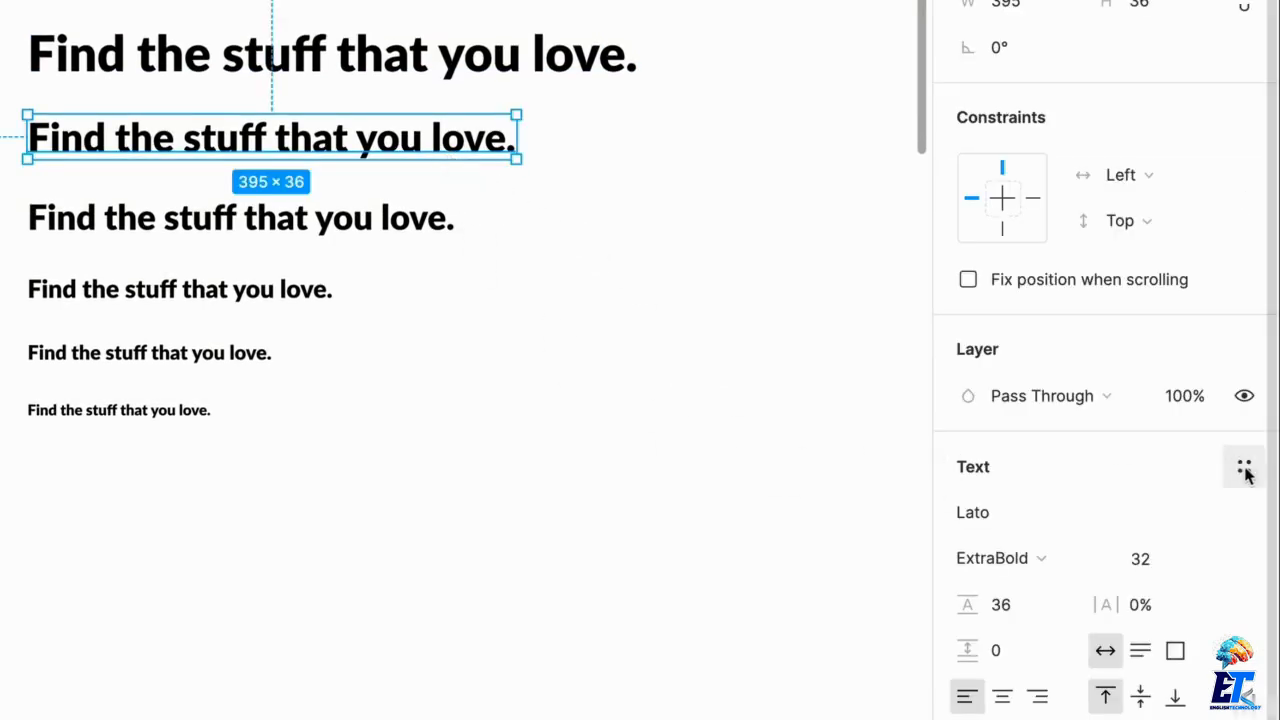
pyautogui.click(666, 448)
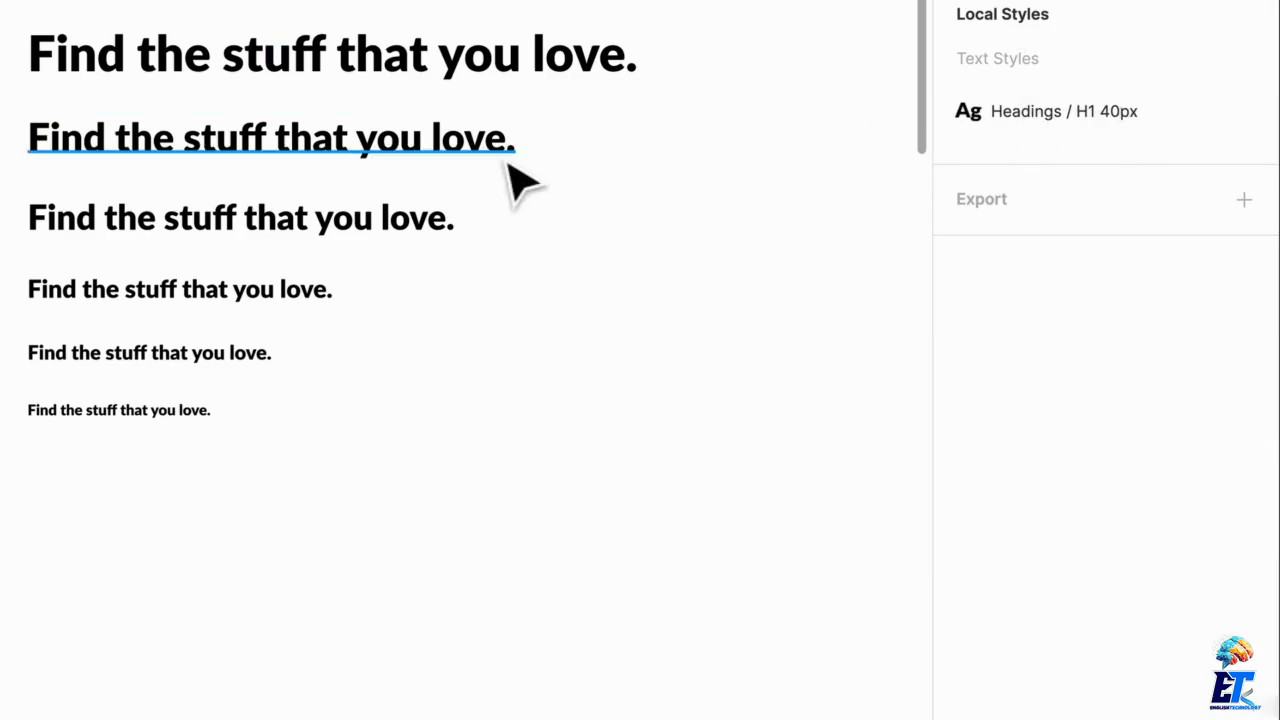
pyautogui.click(150, 428)
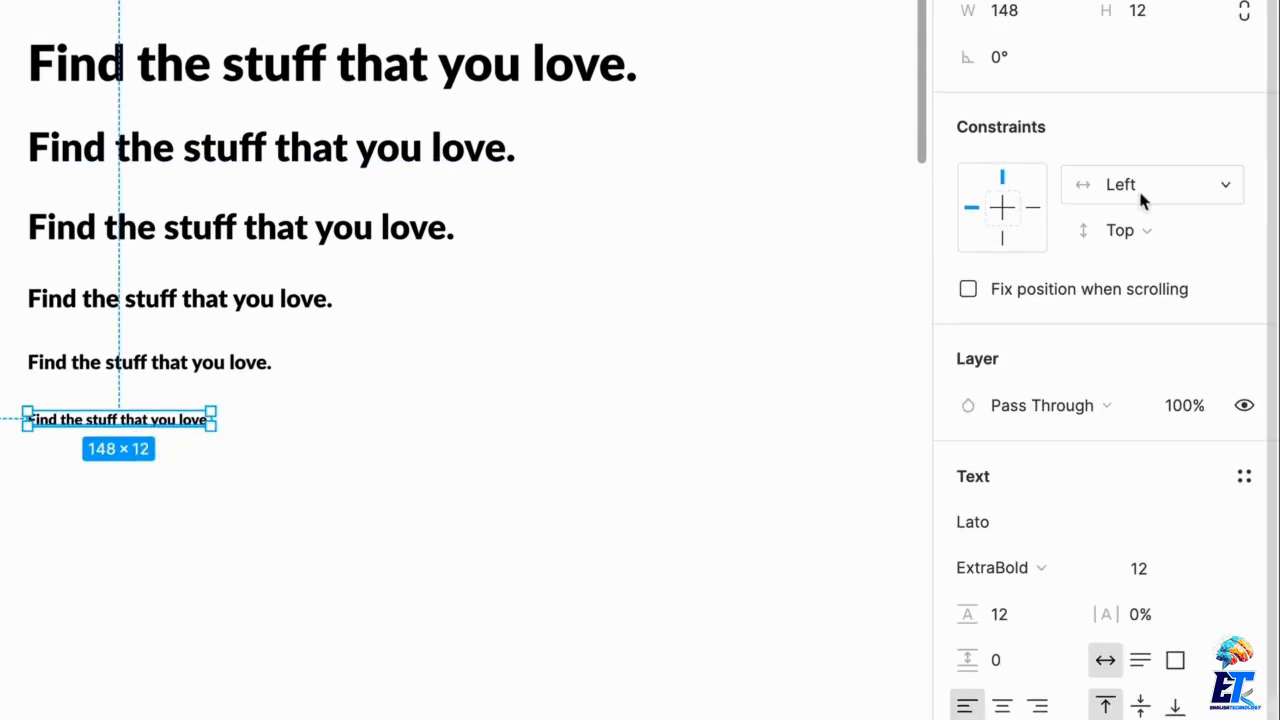
pyautogui.click(1242, 476)
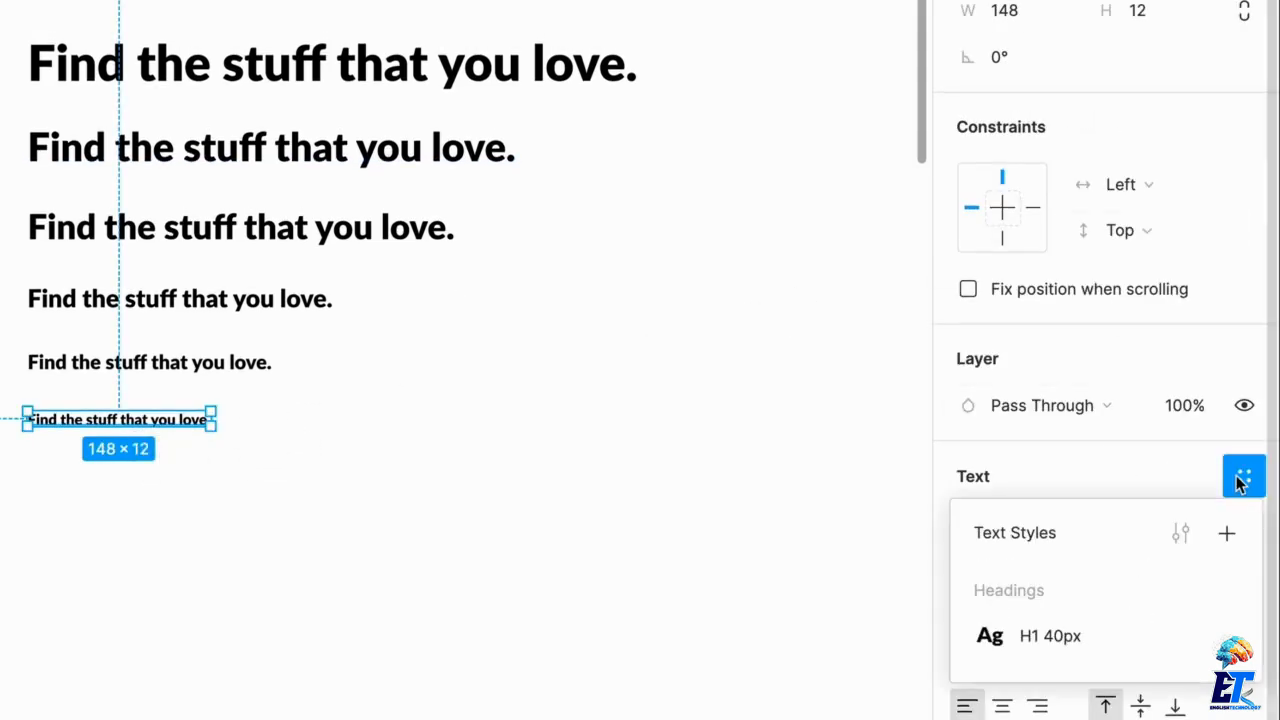
pyautogui.click(1048, 642)
pyautogui.click(755, 632)
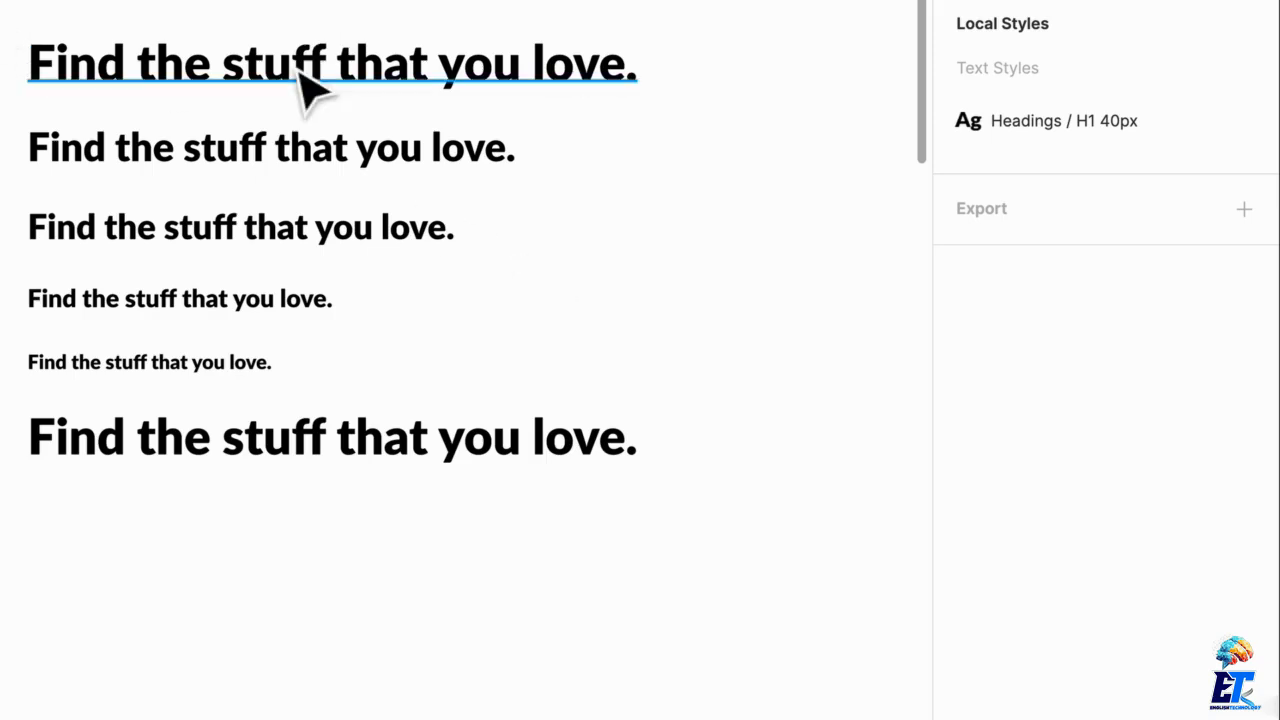
pyautogui.hotkey('ctrl', 'z')
pyautogui.hotkey('ctrl', 'z')
pyautogui.click(560, 405)
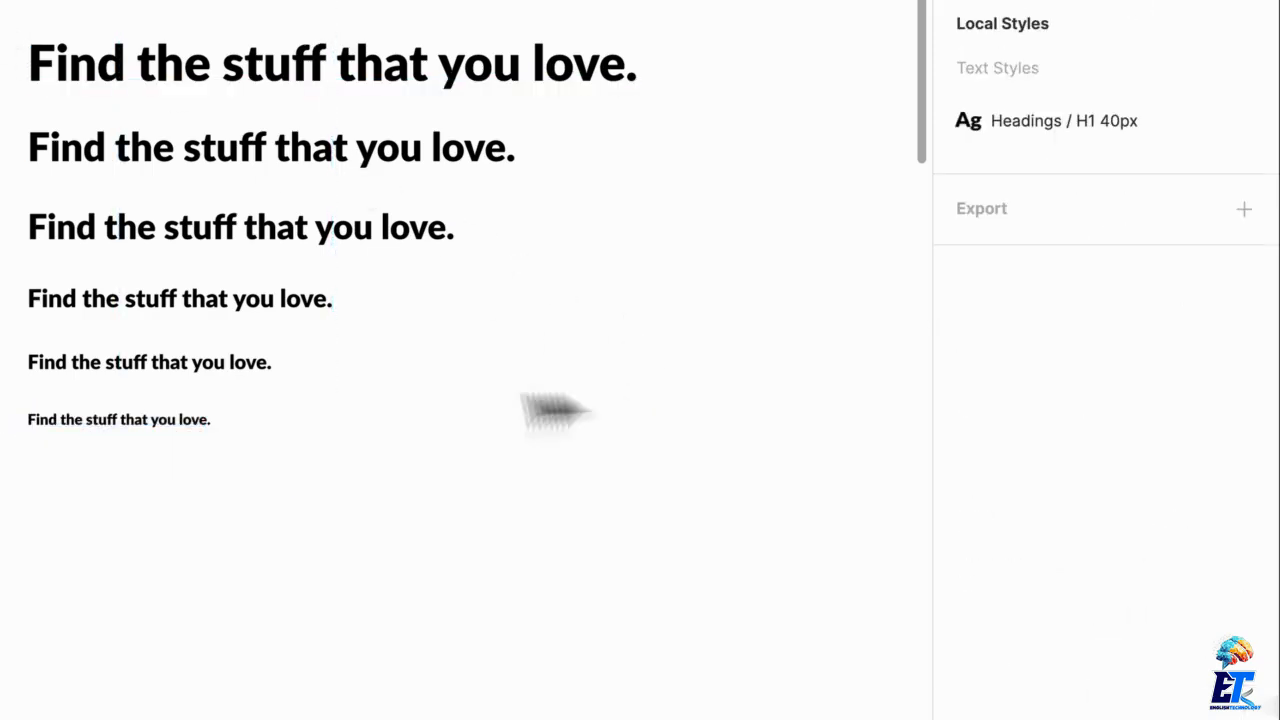
# Step: Create a text style named "Headings / H2 32px" from the second heading
pyautogui.click(425, 160)
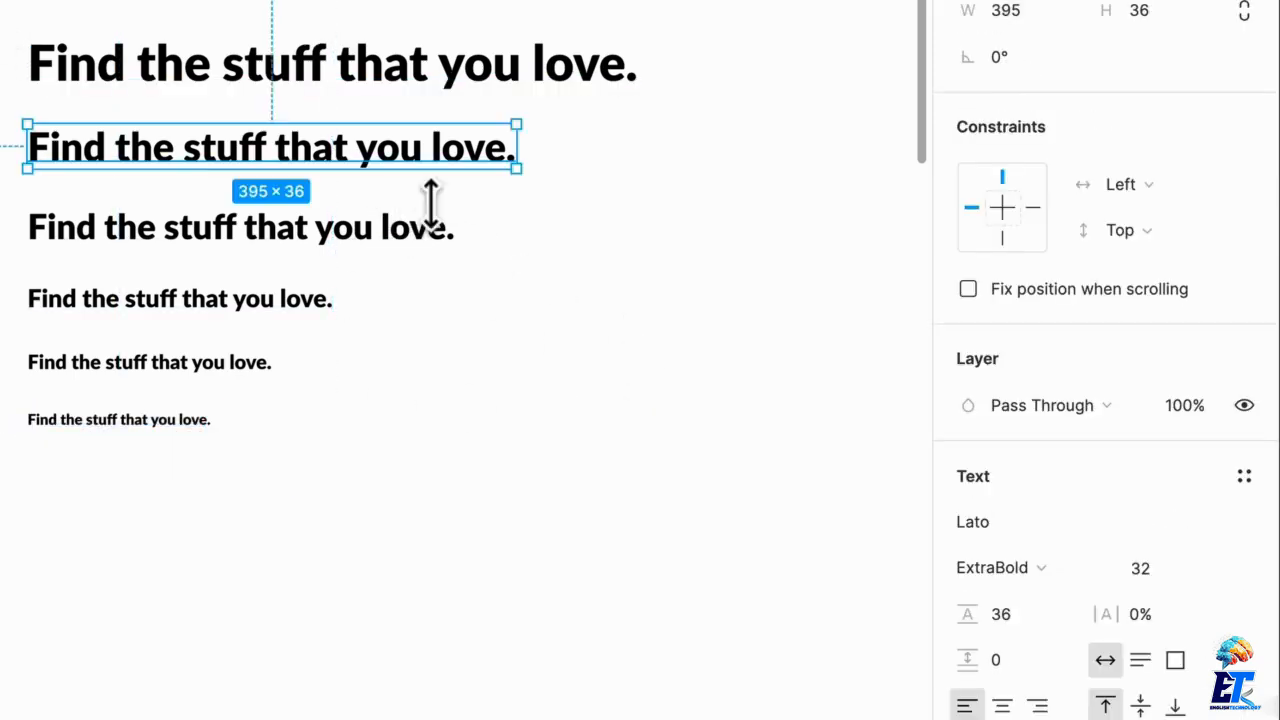
pyautogui.click(1244, 476)
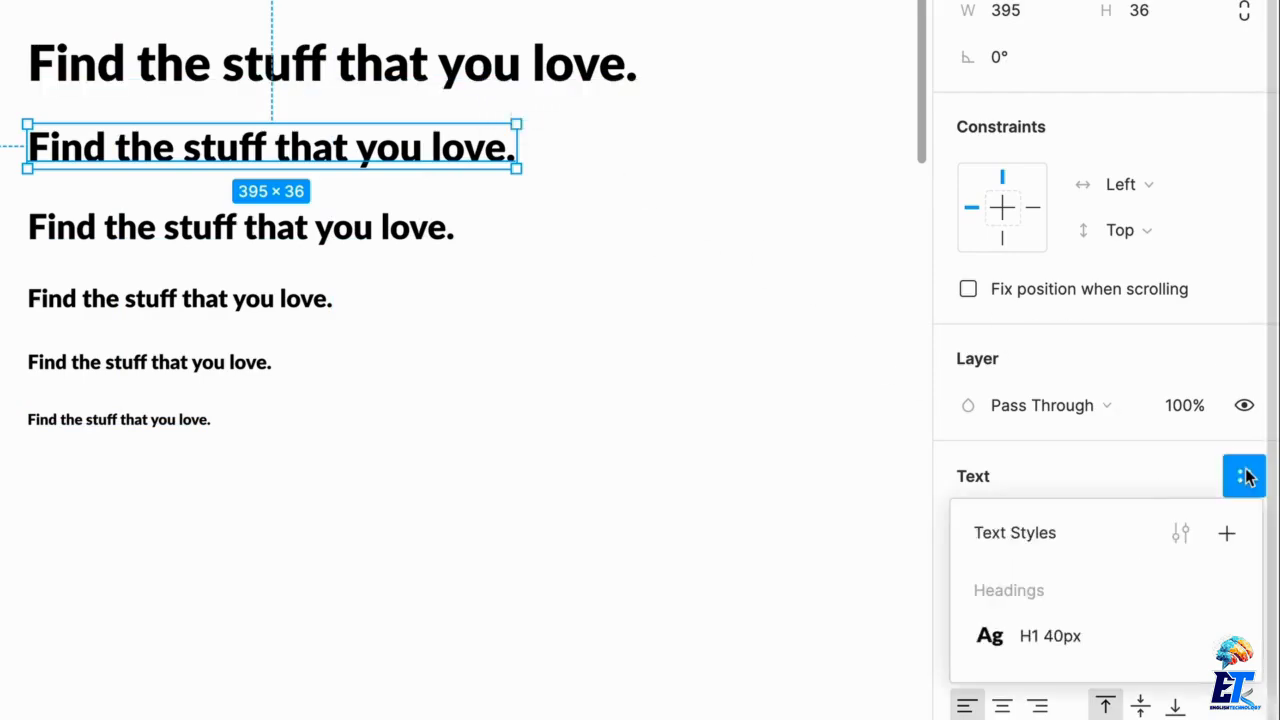
pyautogui.click(1227, 533)
pyautogui.write('Headings / H2 32px')
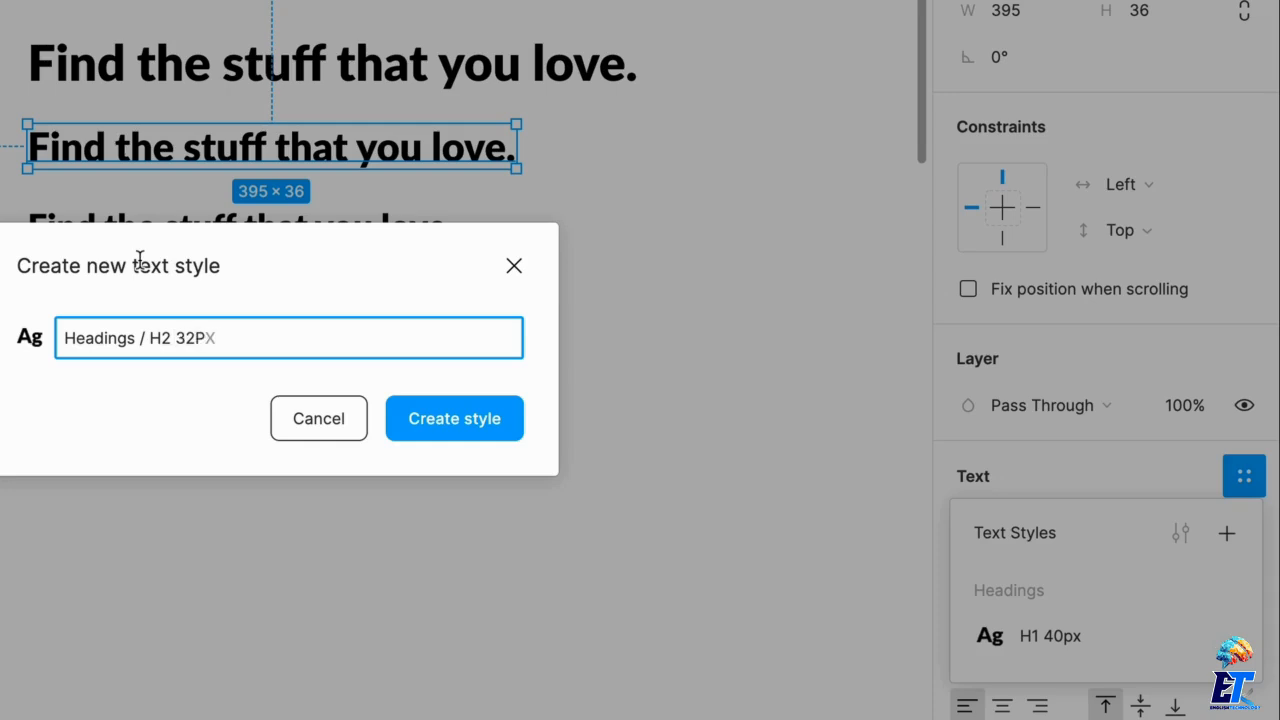
pyautogui.click(434, 417)
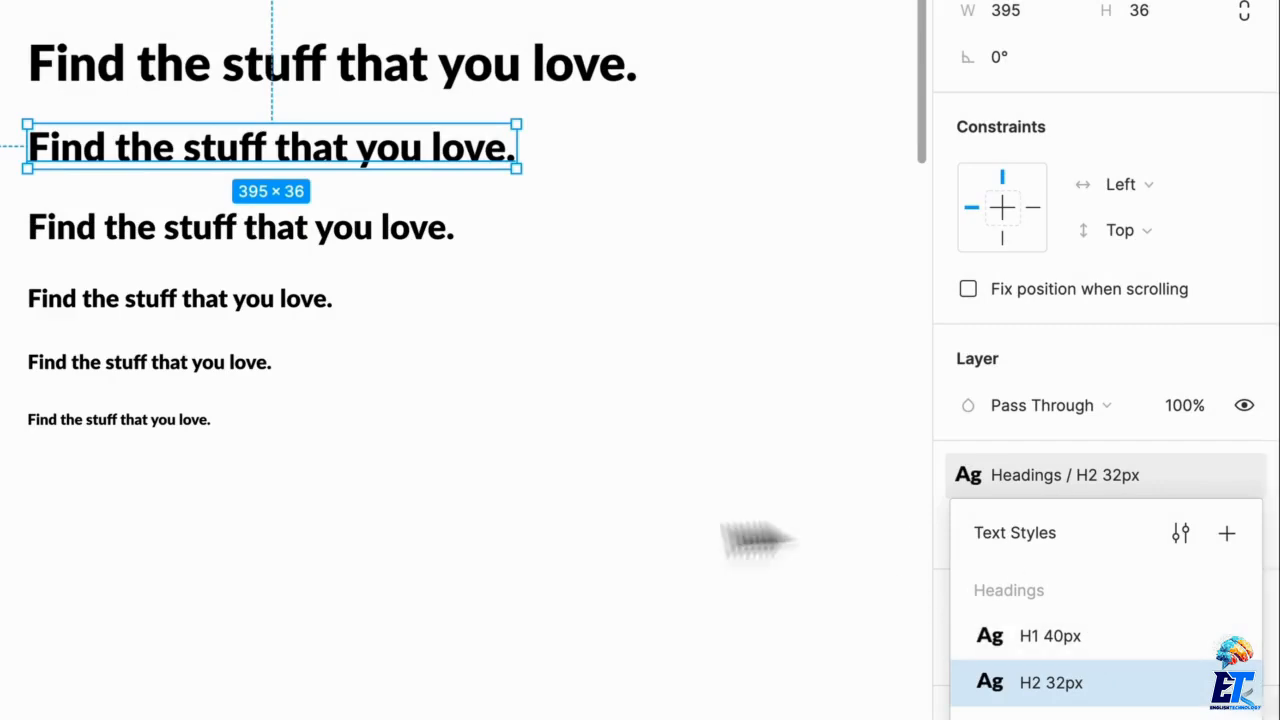
pyautogui.click(563, 506)
# Step: Create a text style named "Body / Lg 20px" from the larger body paragraph
pyautogui.scroll(-3, 560, 497)
pyautogui.hscroll(-3, 560, 497)
pyautogui.click(349, 646)
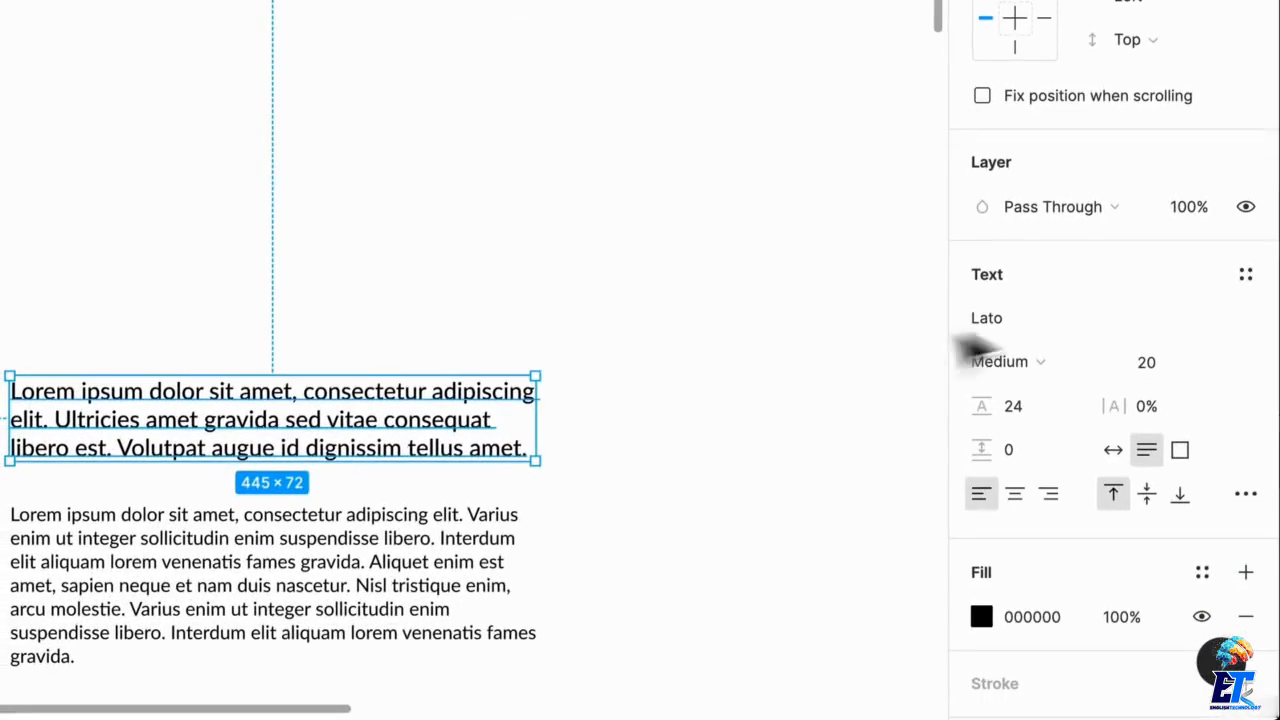
pyautogui.click(1245, 275)
pyautogui.click(1240, 331)
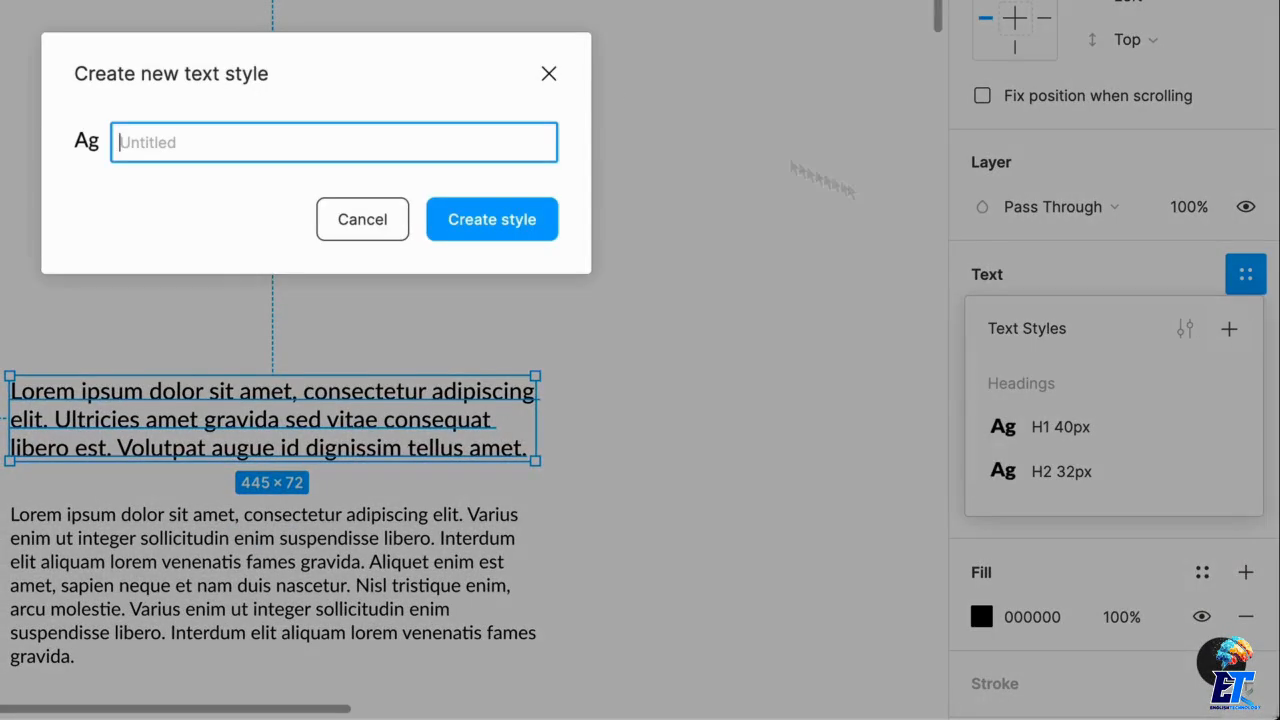
pyautogui.write('Body / Lg 20px')
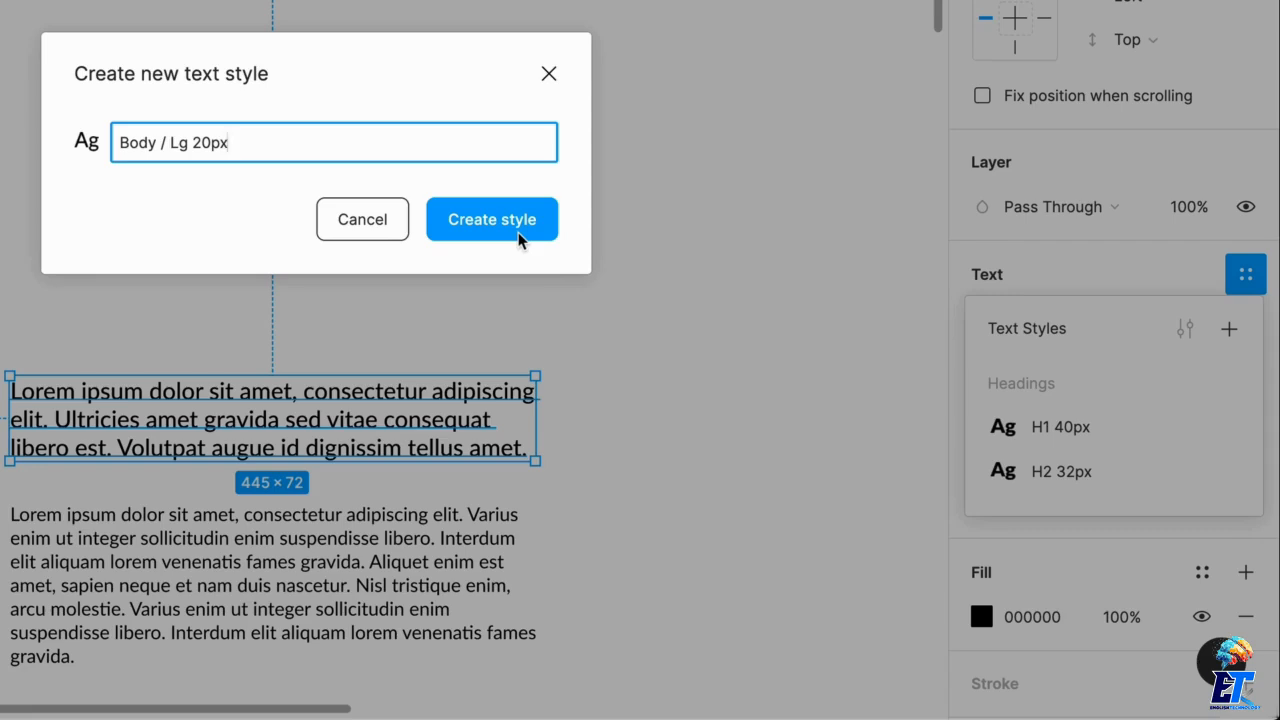
pyautogui.click(518, 238)
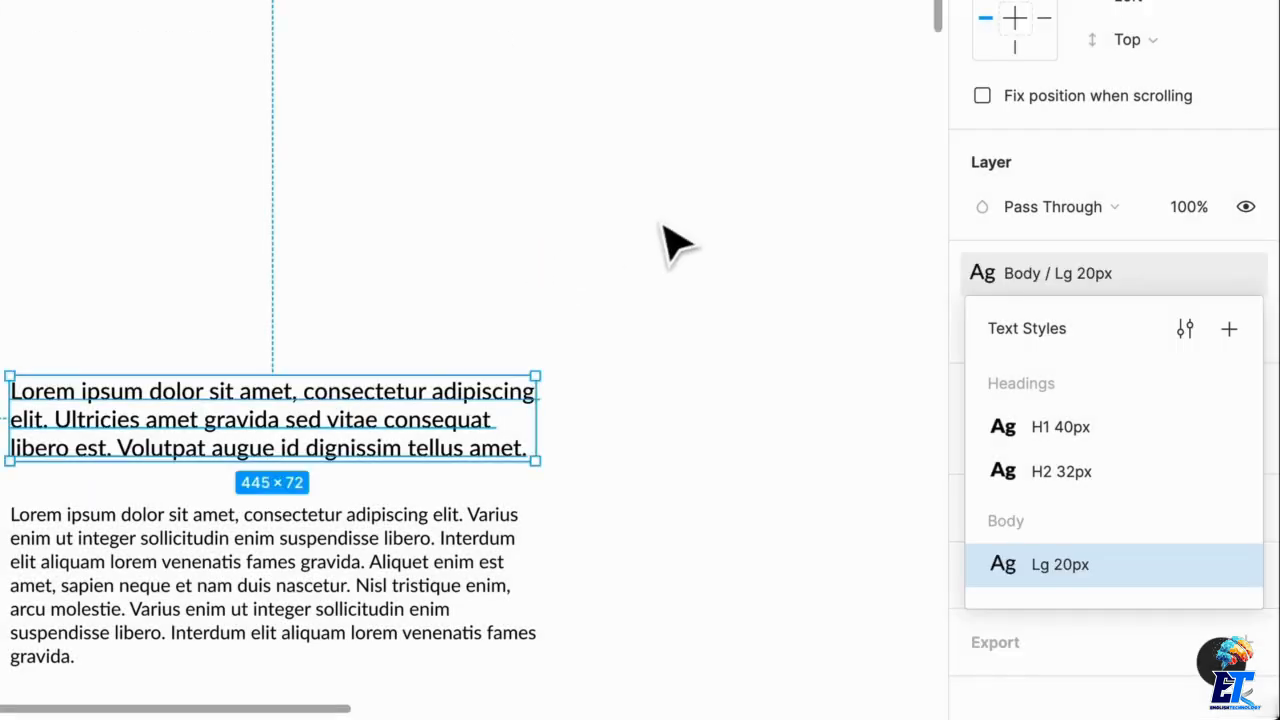
# Step: Create a text style named "Body / Reg 16px" from the smaller body paragraph
pyautogui.scroll(-3, 491, 449)
pyautogui.click(380, 443)
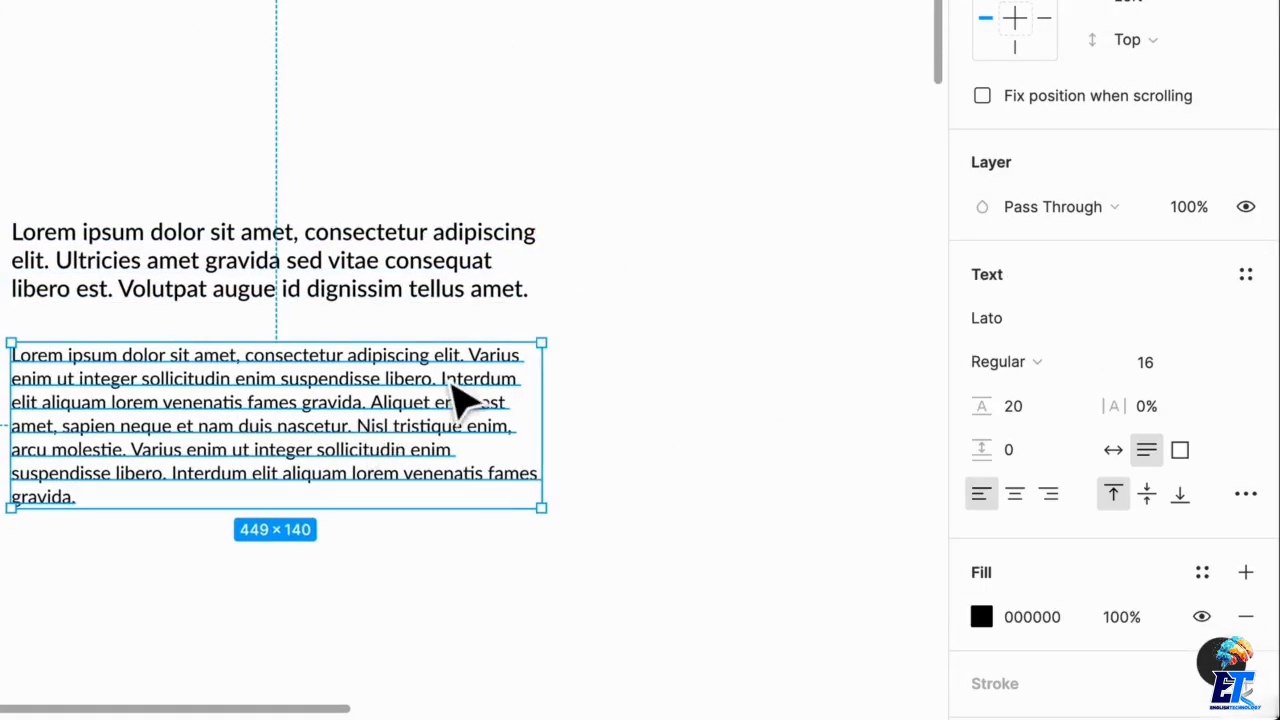
pyautogui.scroll(-2, 600, 440)
pyautogui.click(1245, 274)
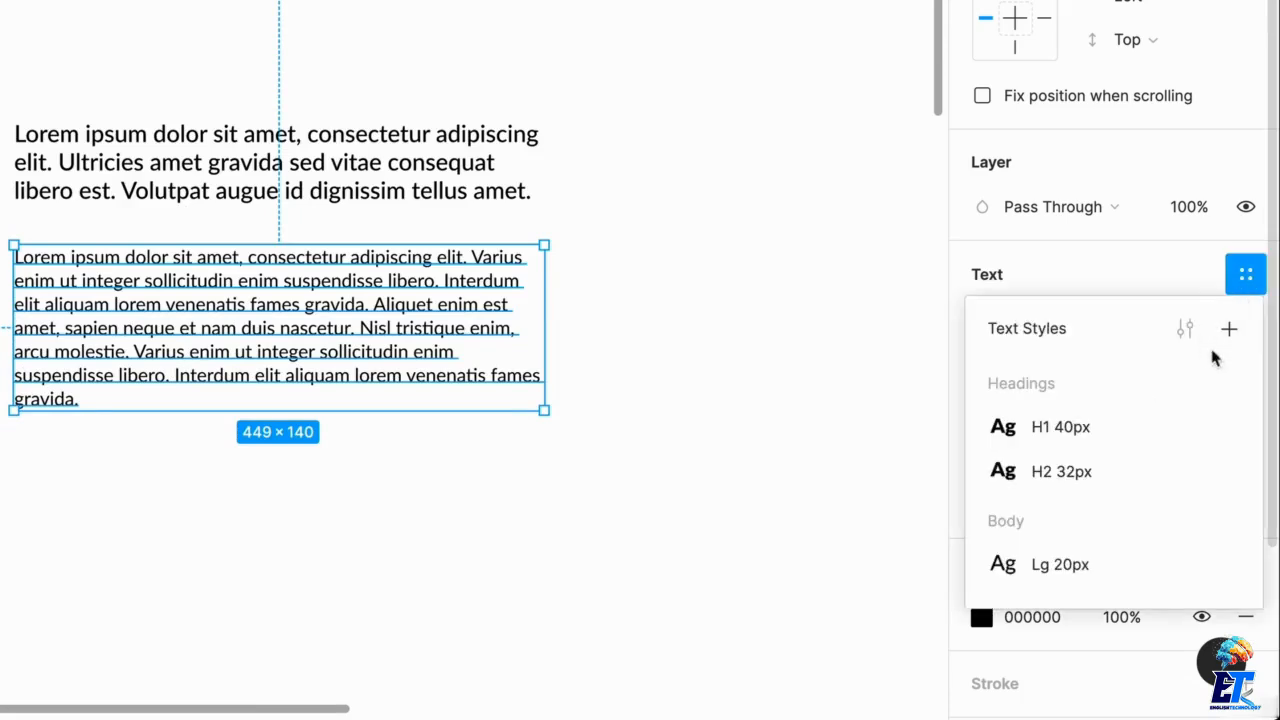
pyautogui.click(1237, 337)
pyautogui.write('Body / Reg 16px')
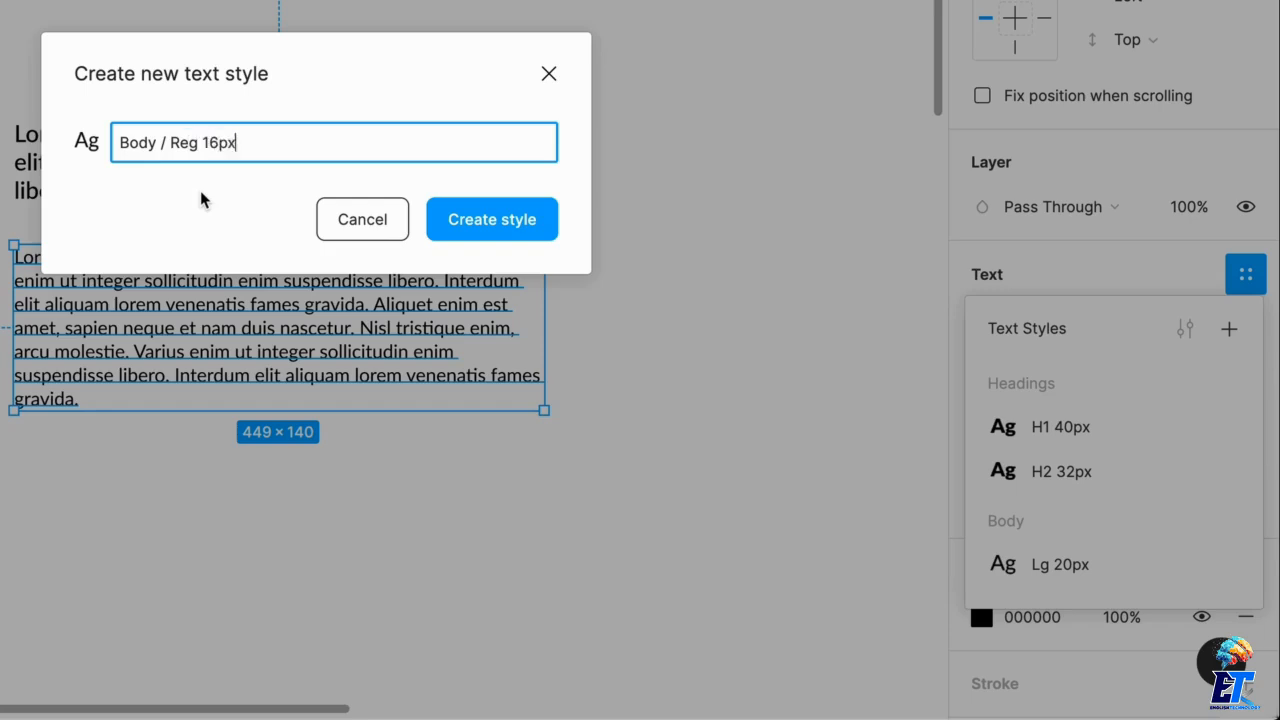
pyautogui.click(487, 219)
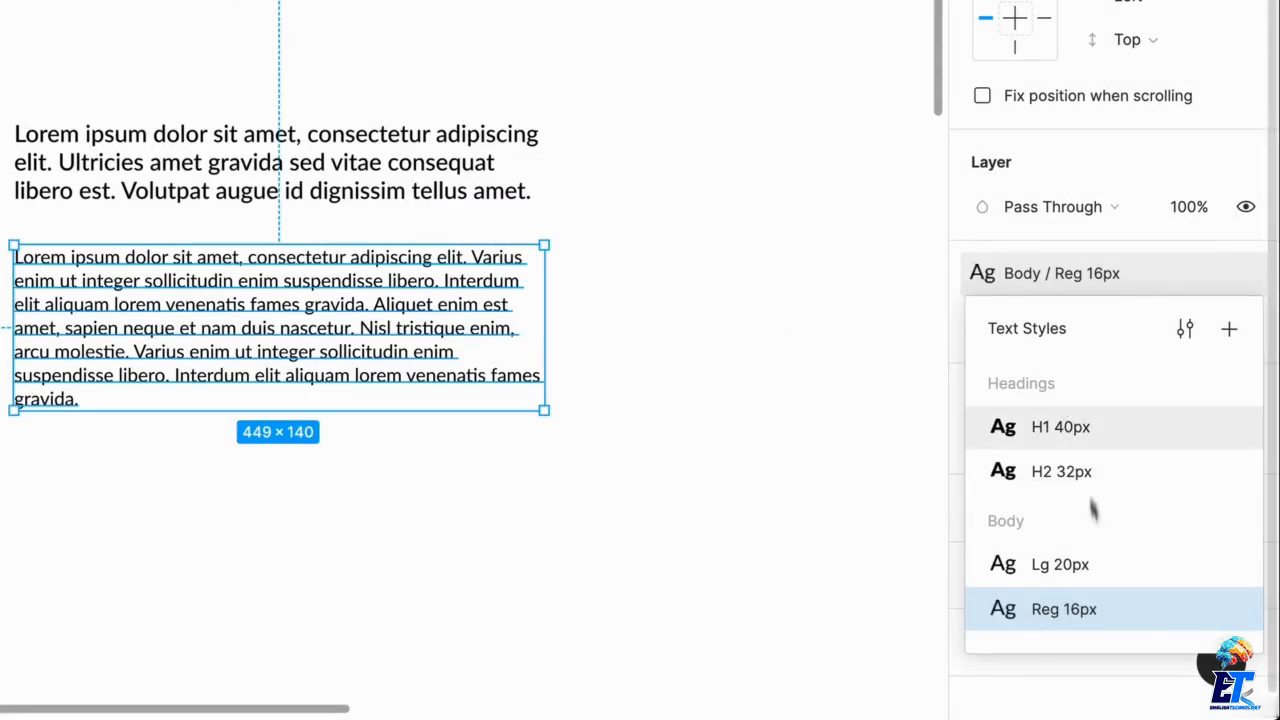
pyautogui.click(851, 275)
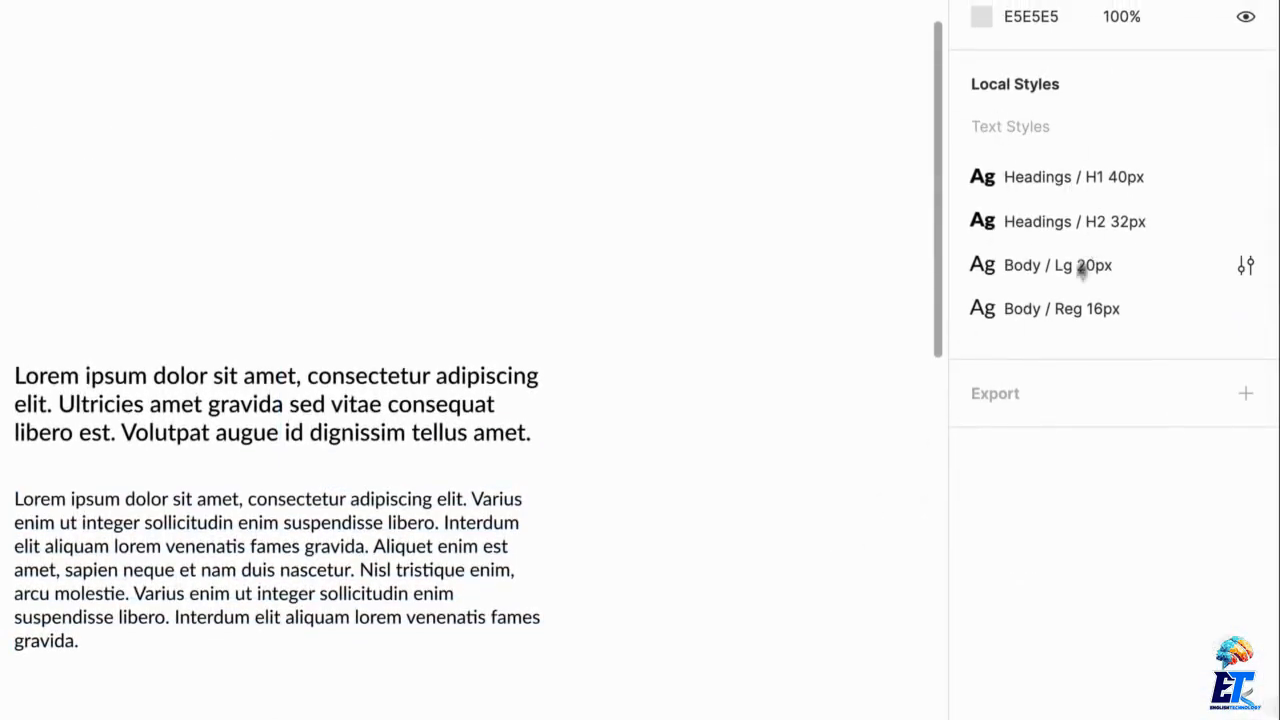
# Step: Review the Body / Lg 20px local style and the list of text styles available for the larger body paragraph
pyautogui.click(1144, 274)
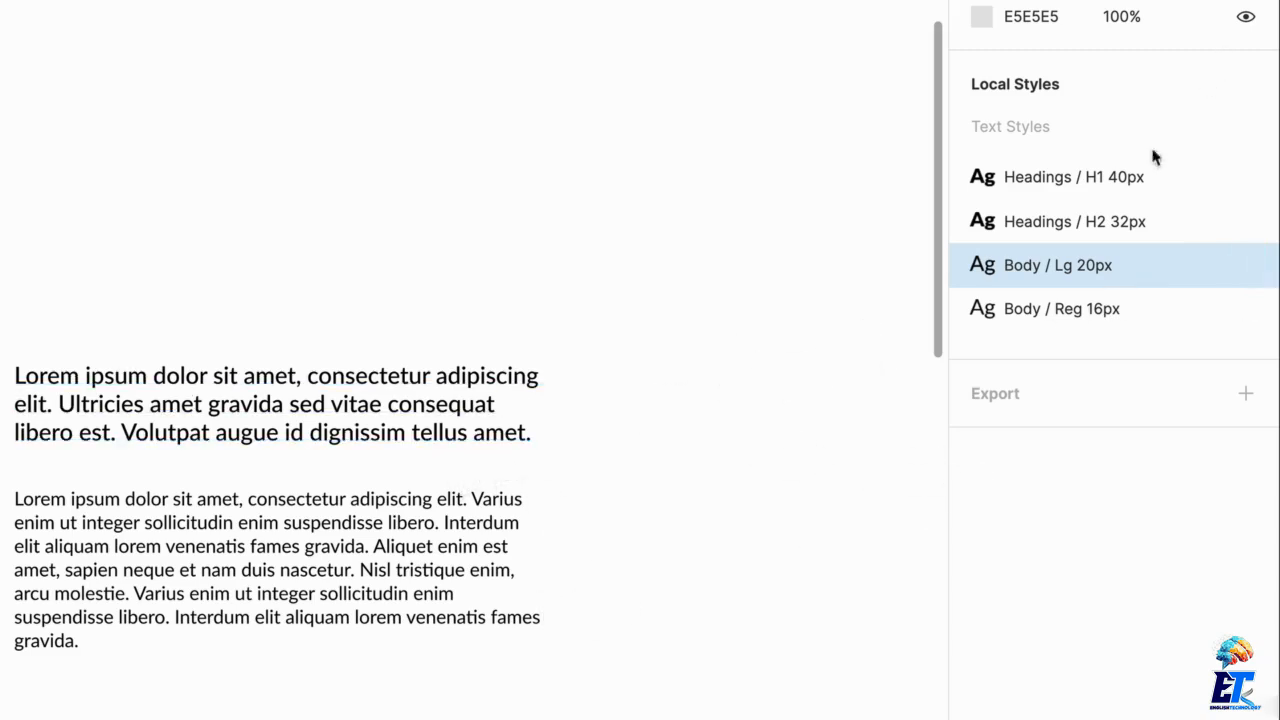
pyautogui.click(450, 432)
pyautogui.scroll(-1, 829, 517)
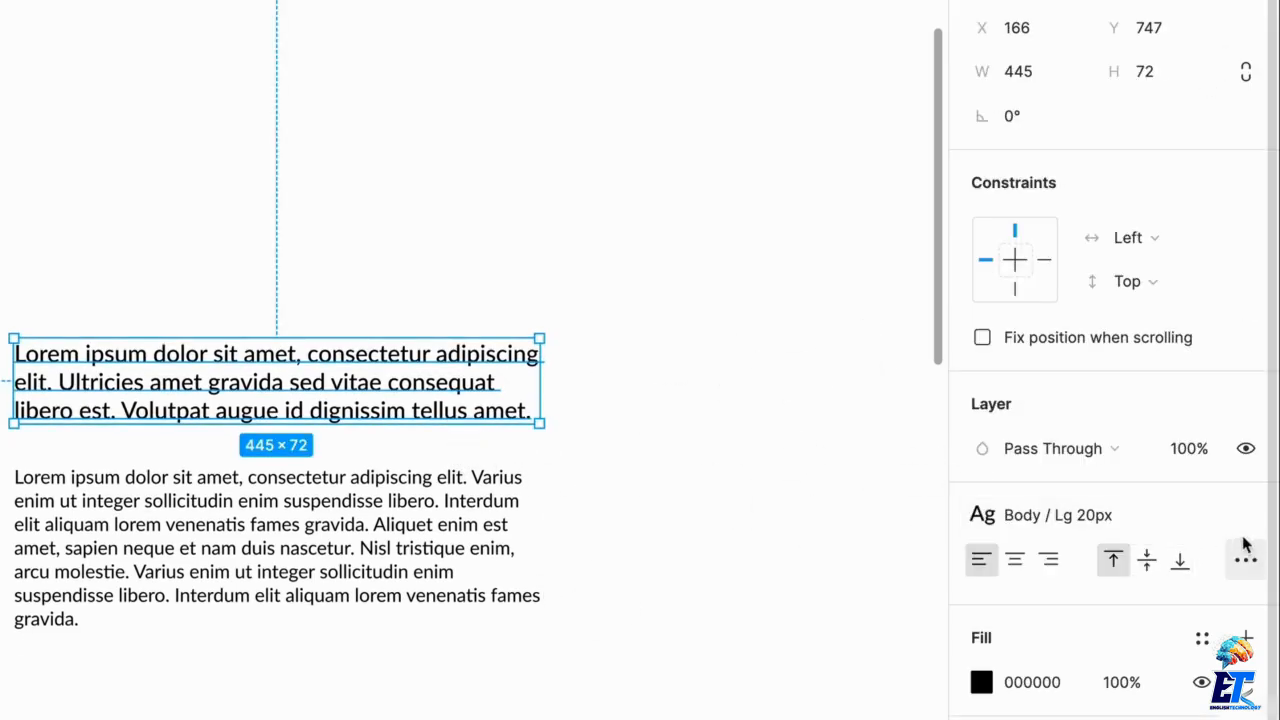
pyautogui.scroll(-5, 1063, 343)
pyautogui.click(1141, 292)
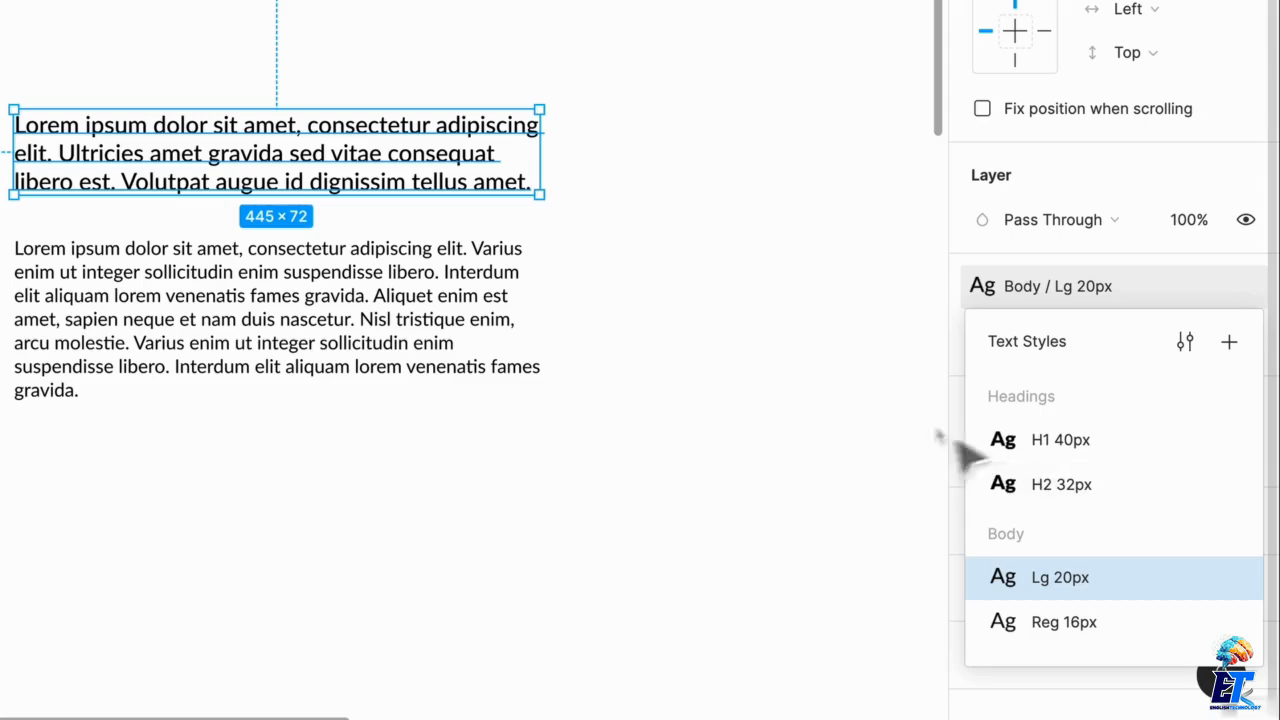
pyautogui.click(668, 262)
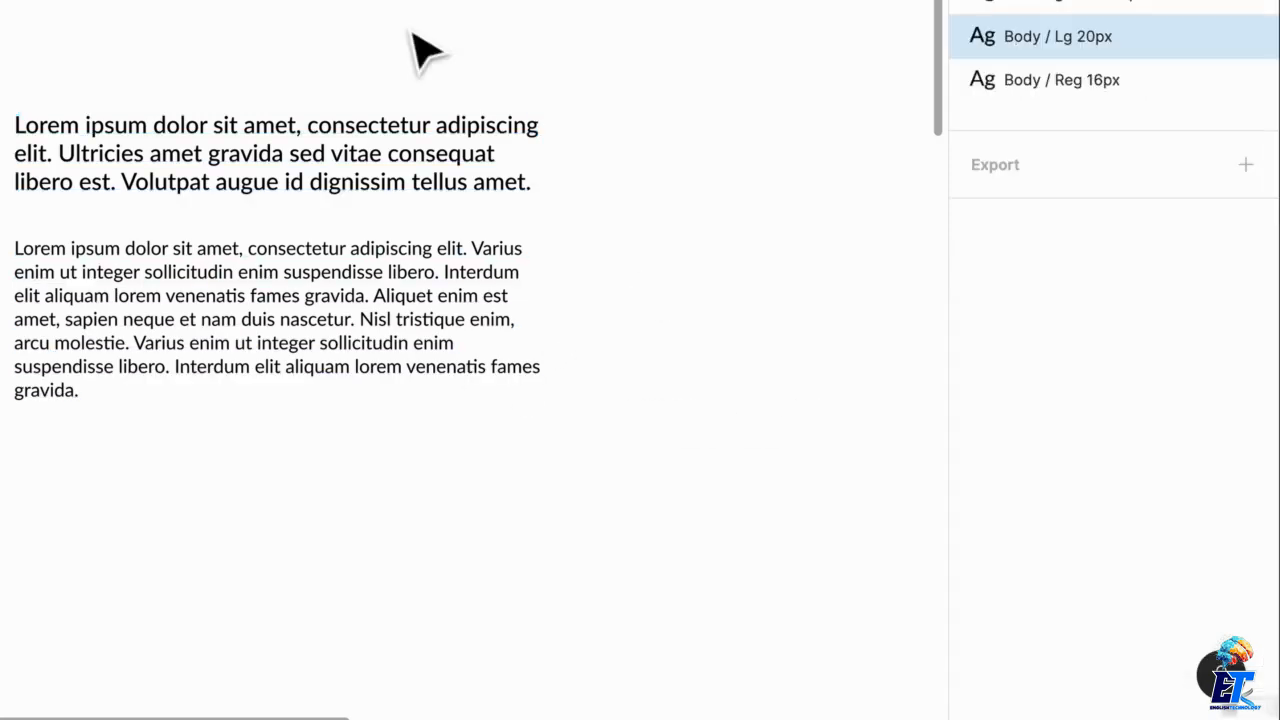
# Step: Duplicate the Reg 16px body paragraph directly below the original, aligned with its left edge
pyautogui.scroll(-2, 413, 33)
pyautogui.scroll(3, 413, 33)
pyautogui.moveTo(258, 93); pyautogui.dragTo(563, 409)
pyautogui.moveTo(423, 380); pyautogui.dragTo(574, 206)
pyautogui.click(634, 400)
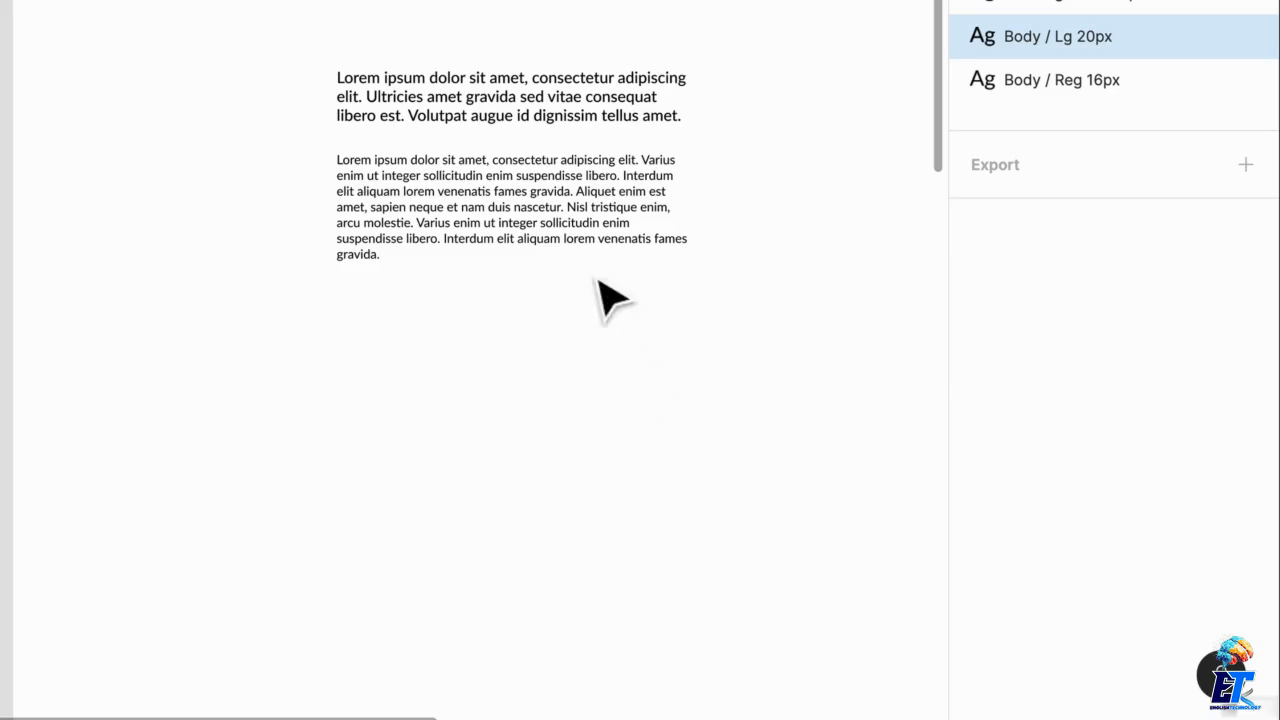
pyautogui.moveTo(590, 220); pyautogui.dragTo(586, 358)
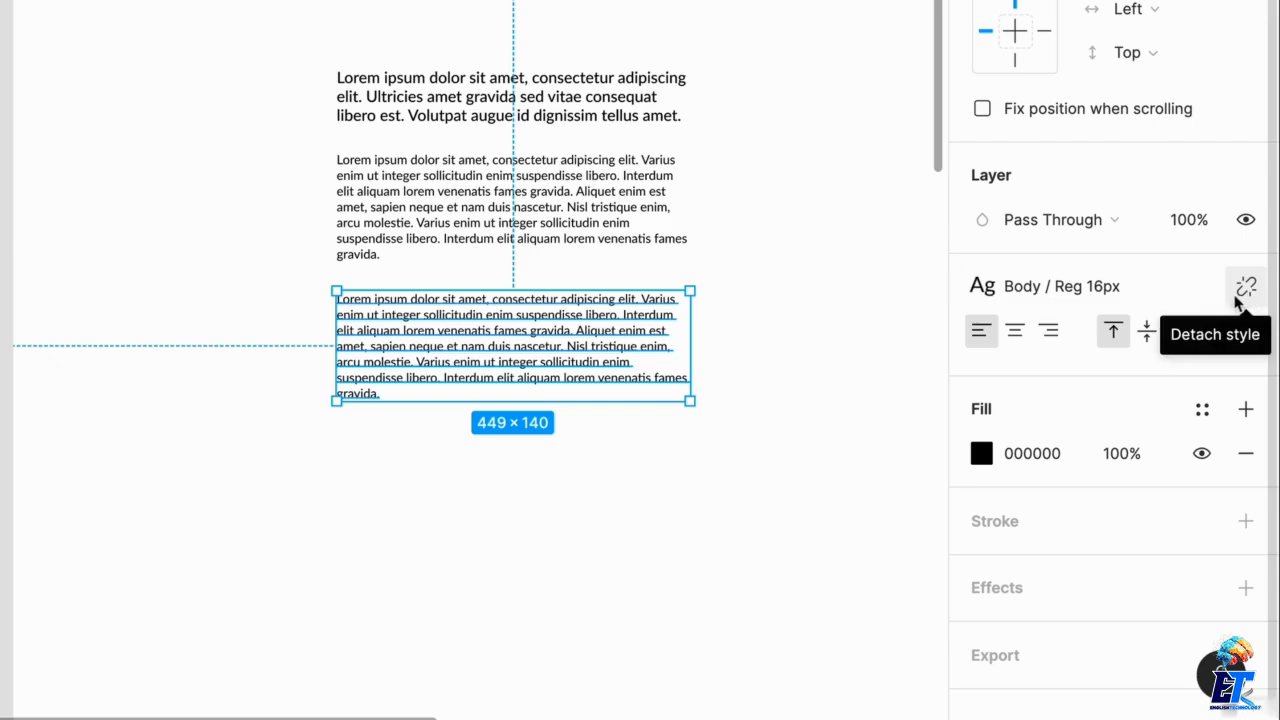
# Step: Detach the text style from the copied paragraph and set its font size to 12 and line height to 16
pyautogui.click(1242, 292)
pyautogui.click(1143, 373)
pyautogui.write('12')
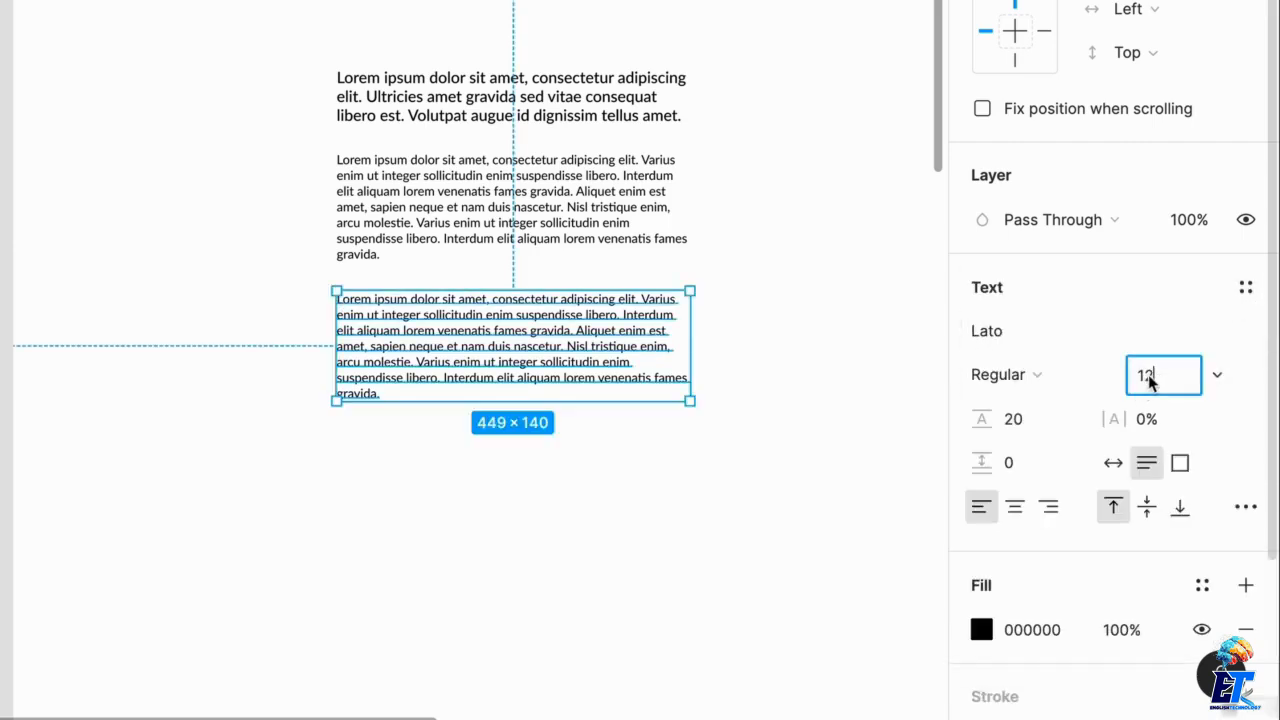
pyautogui.press('Return')
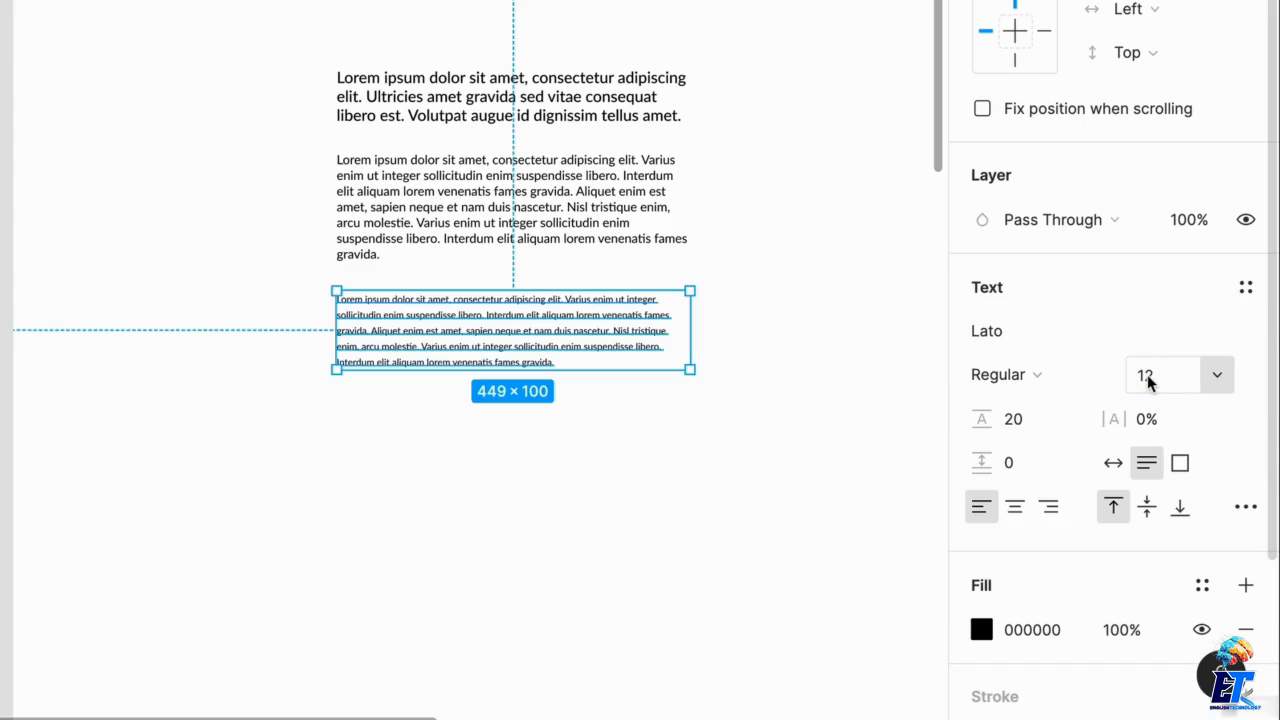
pyautogui.click(1020, 420)
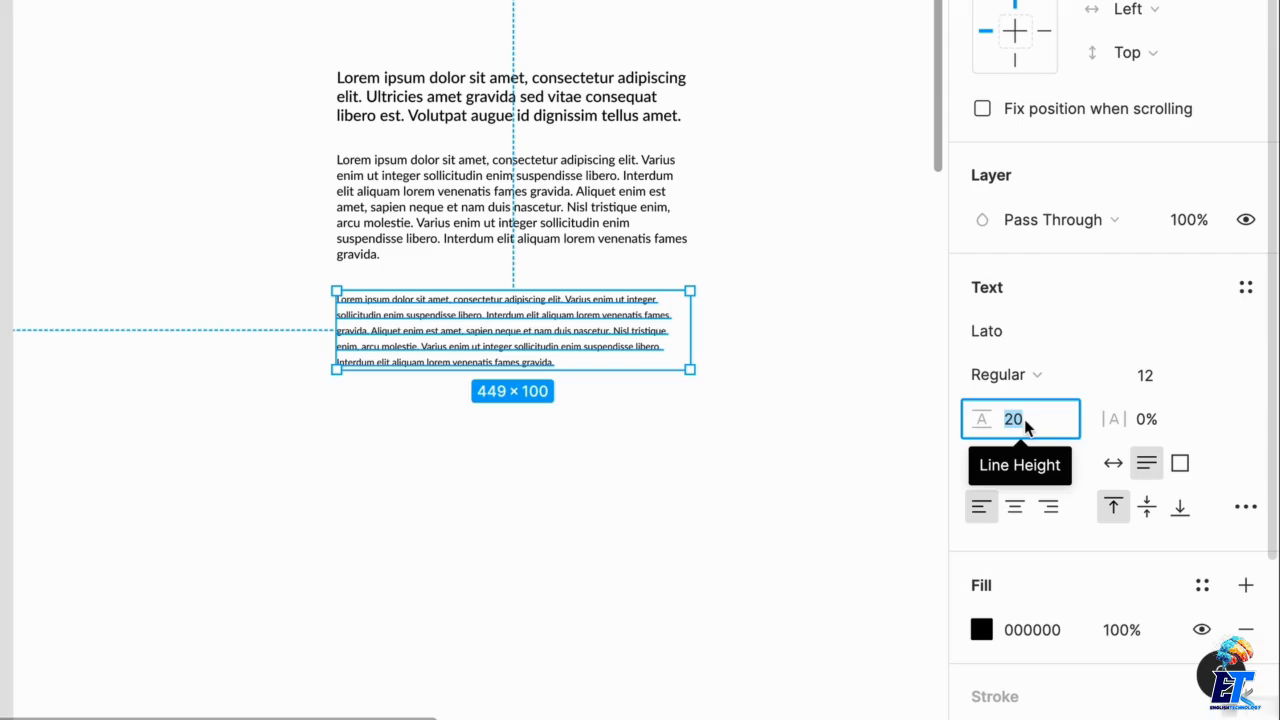
pyautogui.write('16')
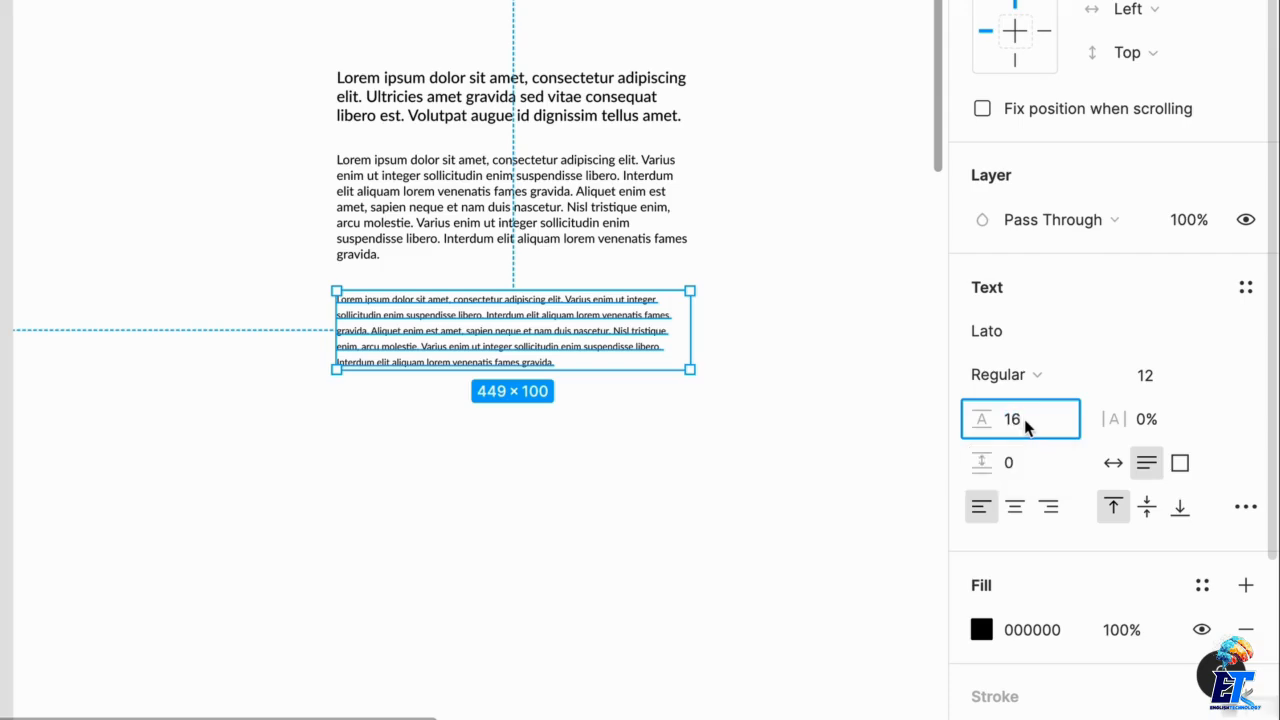
pyautogui.press('Return')
pyautogui.click(600, 414)
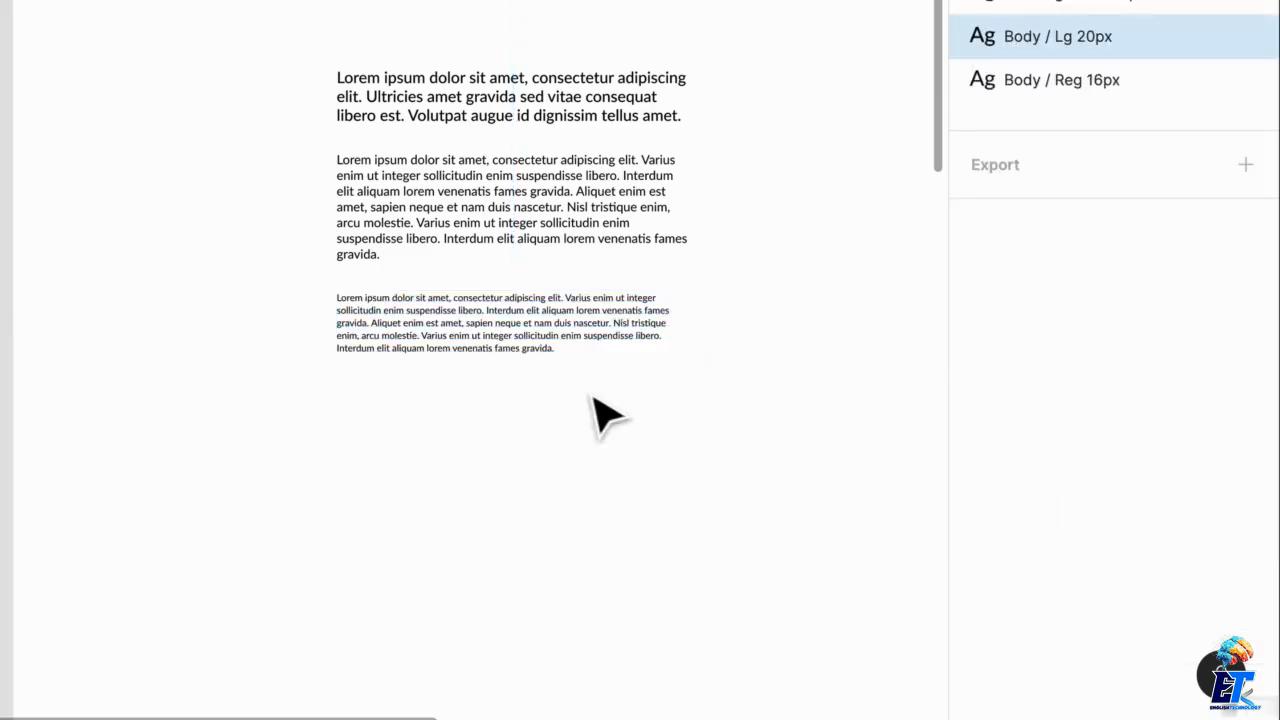
# Step: Create a text style named "Body / Sm 12px" from the smallest body paragraph
pyautogui.scroll(3, 600, 414)
pyautogui.scroll(2, 200, 240)
pyautogui.click(575, 400)
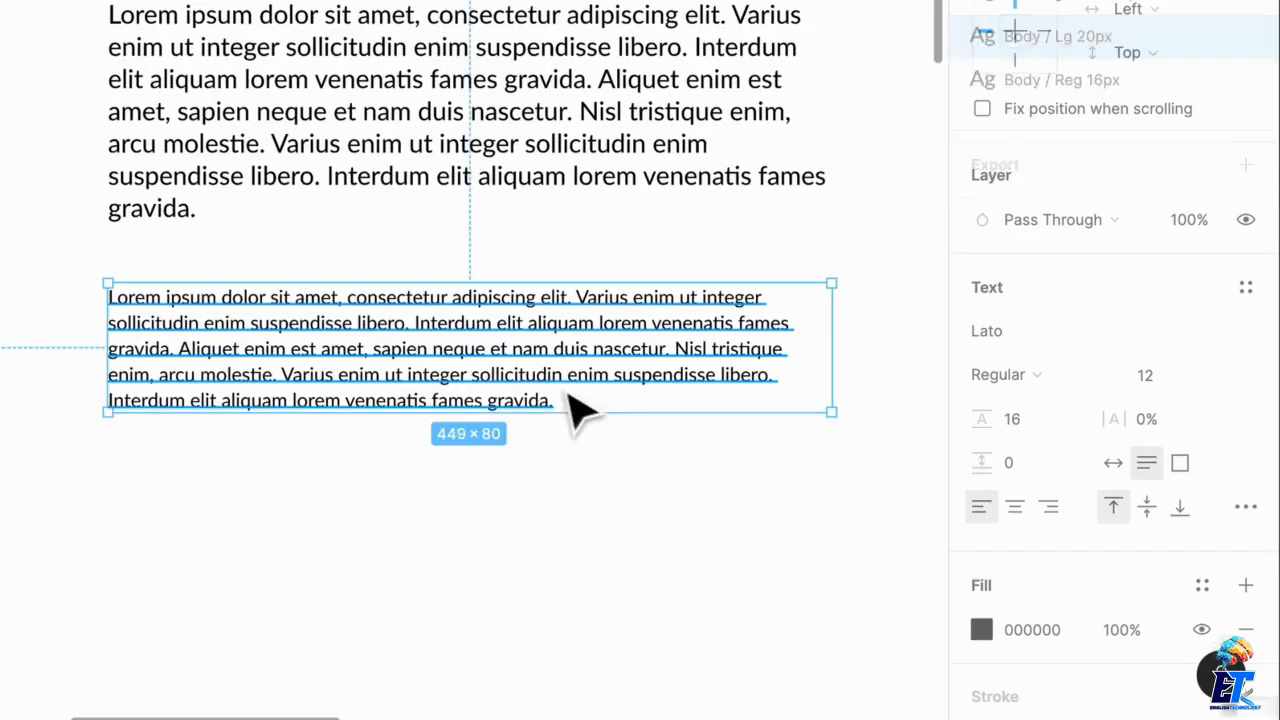
pyautogui.click(1246, 292)
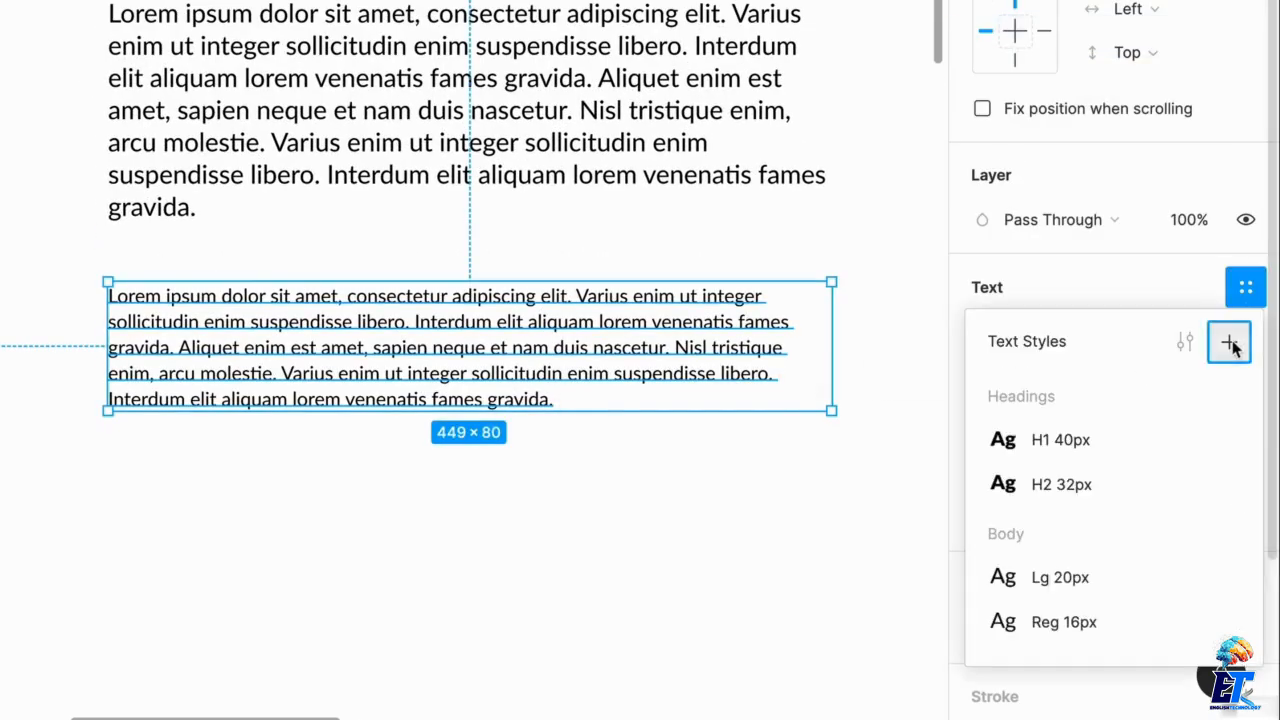
pyautogui.click(1229, 341)
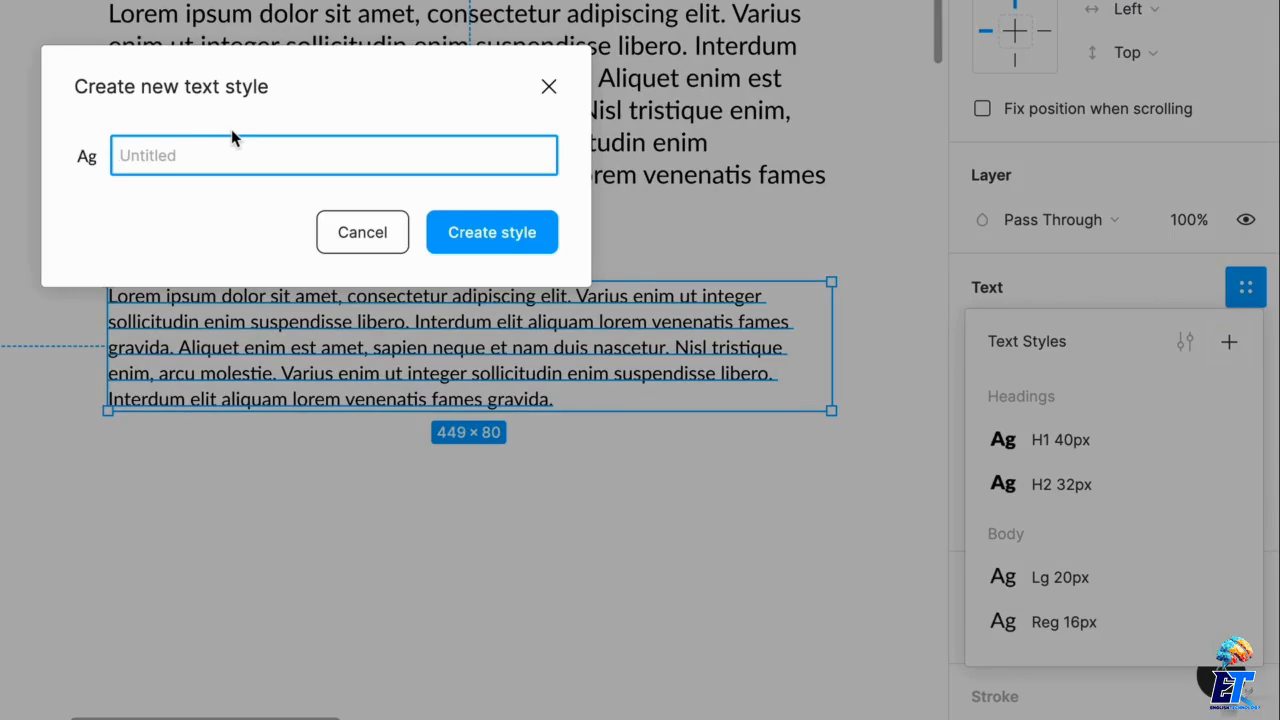
pyautogui.write('Body / SM')
pyautogui.press('BackSpace')
pyautogui.write(',')
pyautogui.press('BackSpace')
pyautogui.press('BackSpace')
pyautogui.write('m')
pyautogui.click(474, 243)
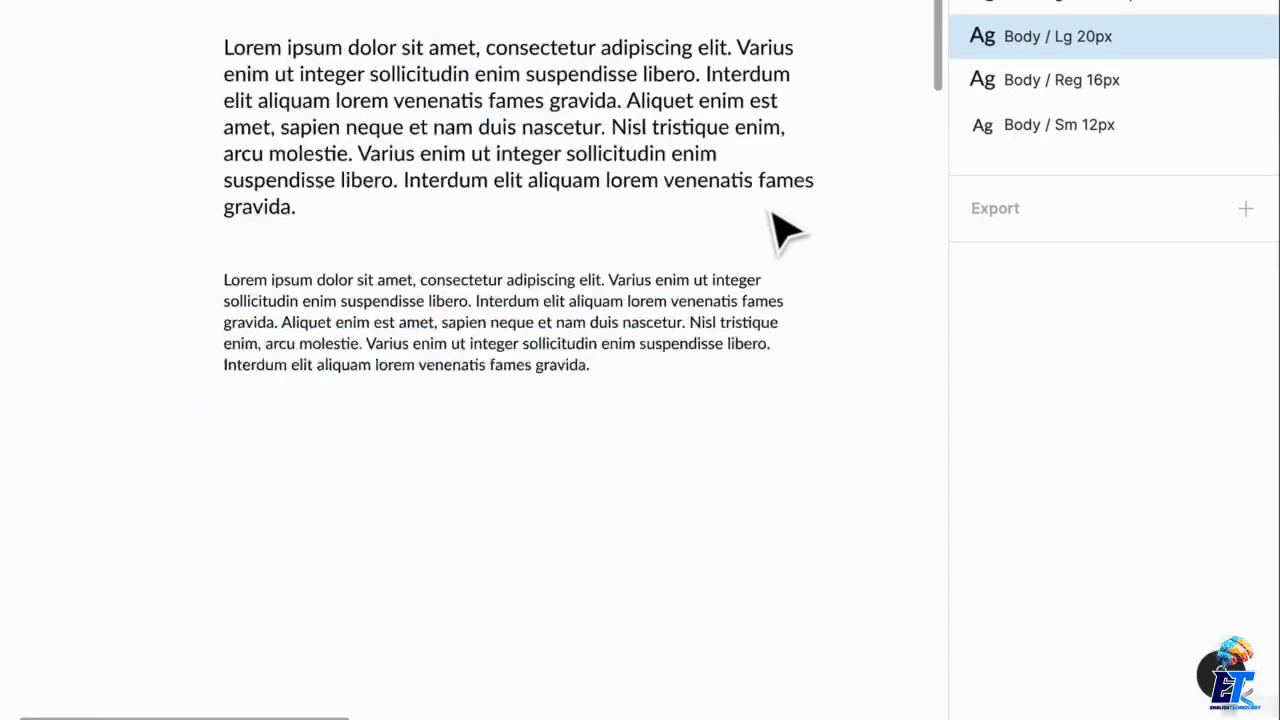
# Step: Duplicate the Sm 12px paragraph below the body texts and replace the copy's text with "Label"
pyautogui.scroll(-3, 773, 214)
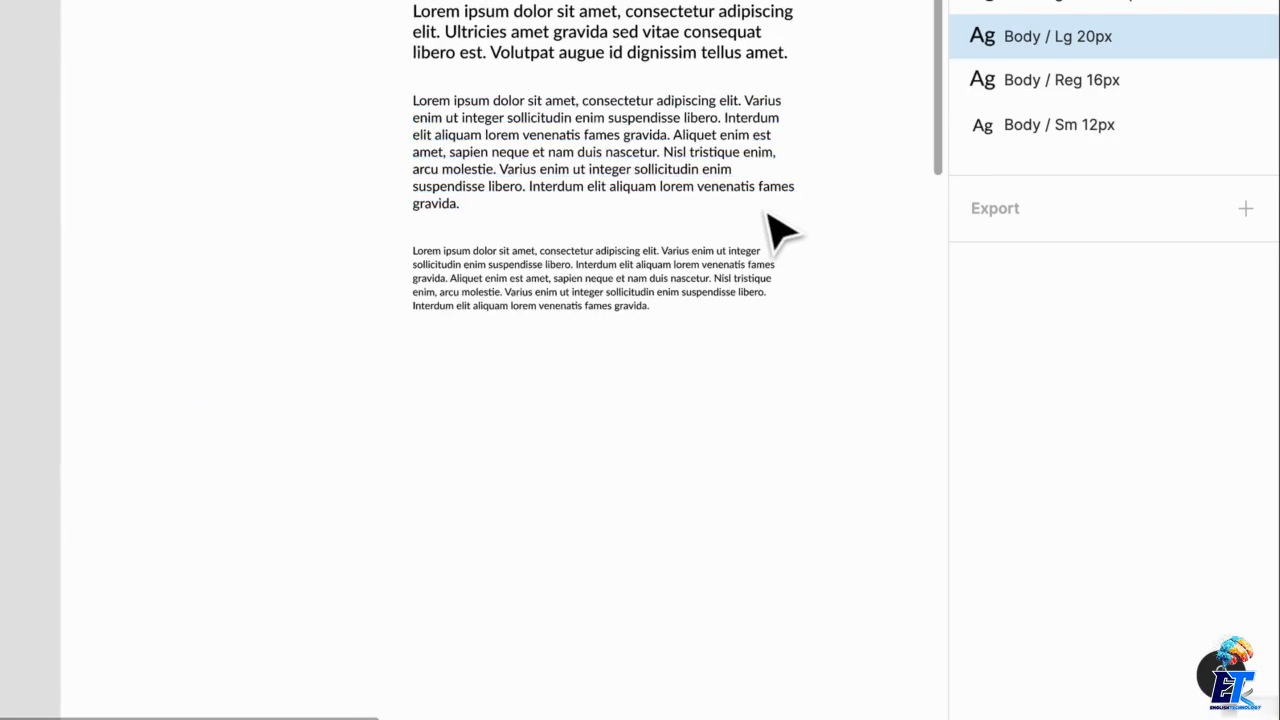
pyautogui.hscroll(5, 773, 214)
pyautogui.scroll(-3, 149, 294)
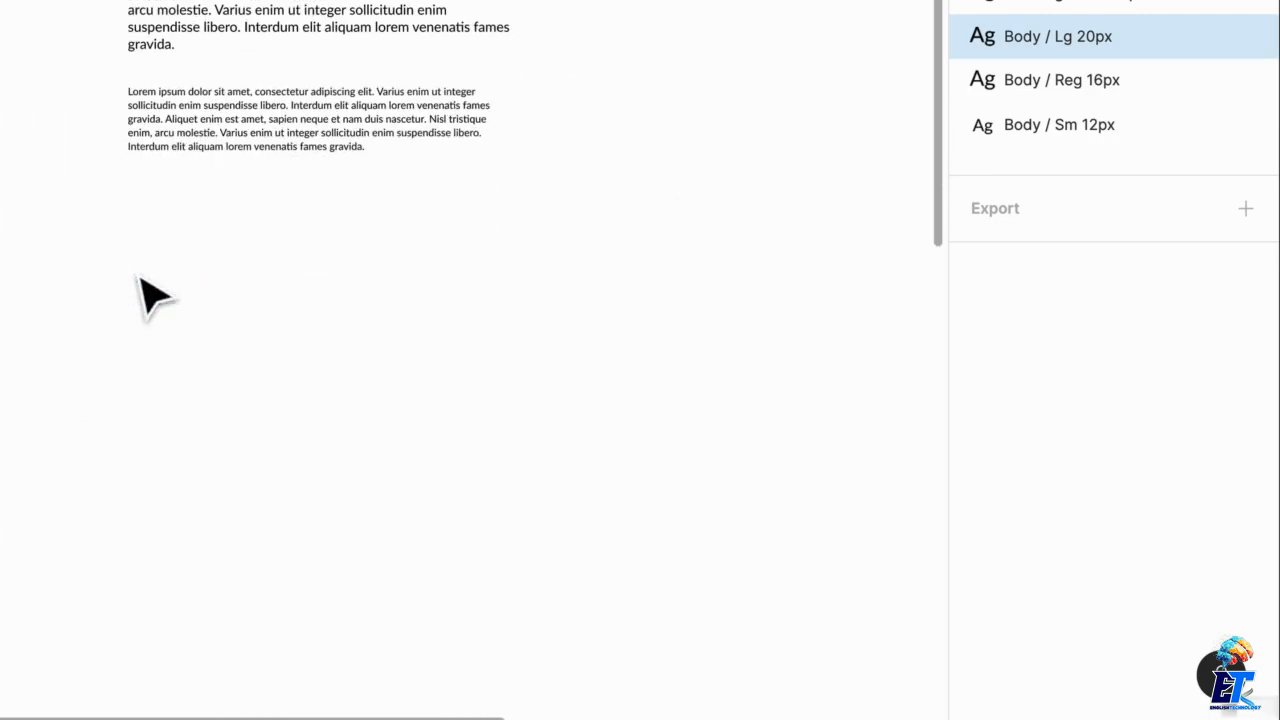
pyautogui.keyDown('alt'); pyautogui.moveTo(228, 145); pyautogui.dragTo(257, 323); pyautogui.keyUp('alt')
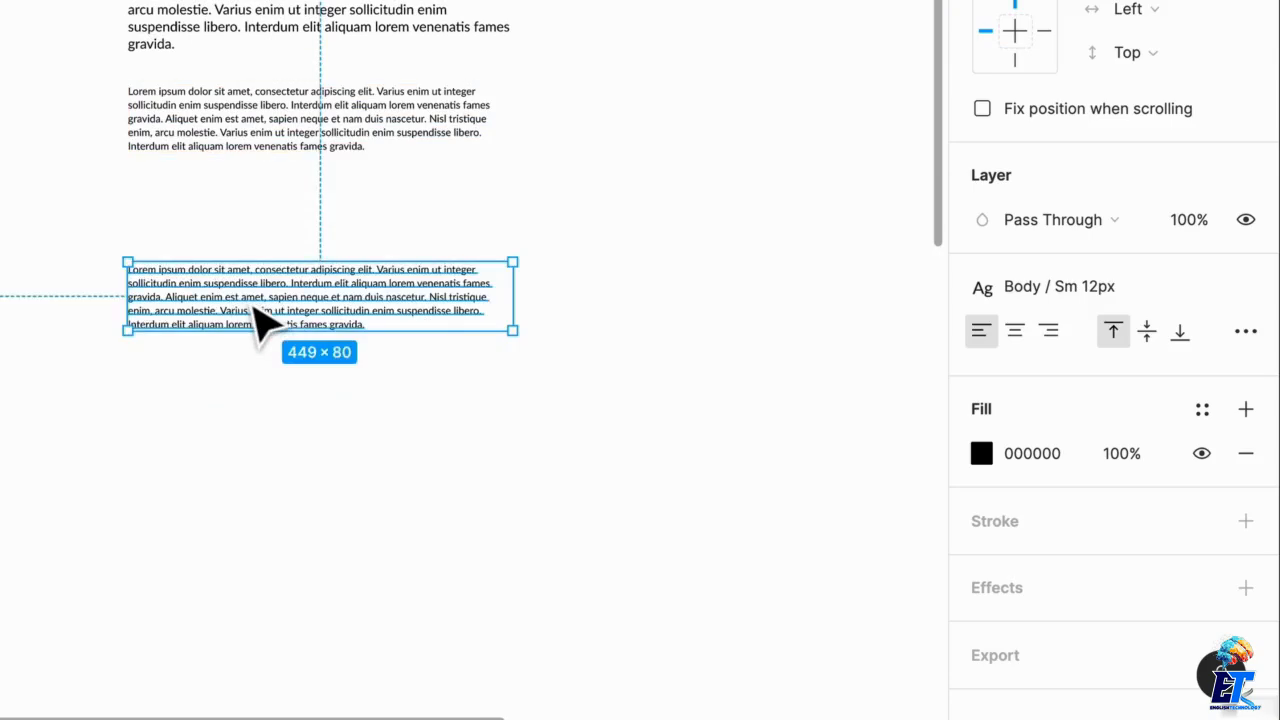
pyautogui.doubleClick(240, 290)
pyautogui.write('Label')
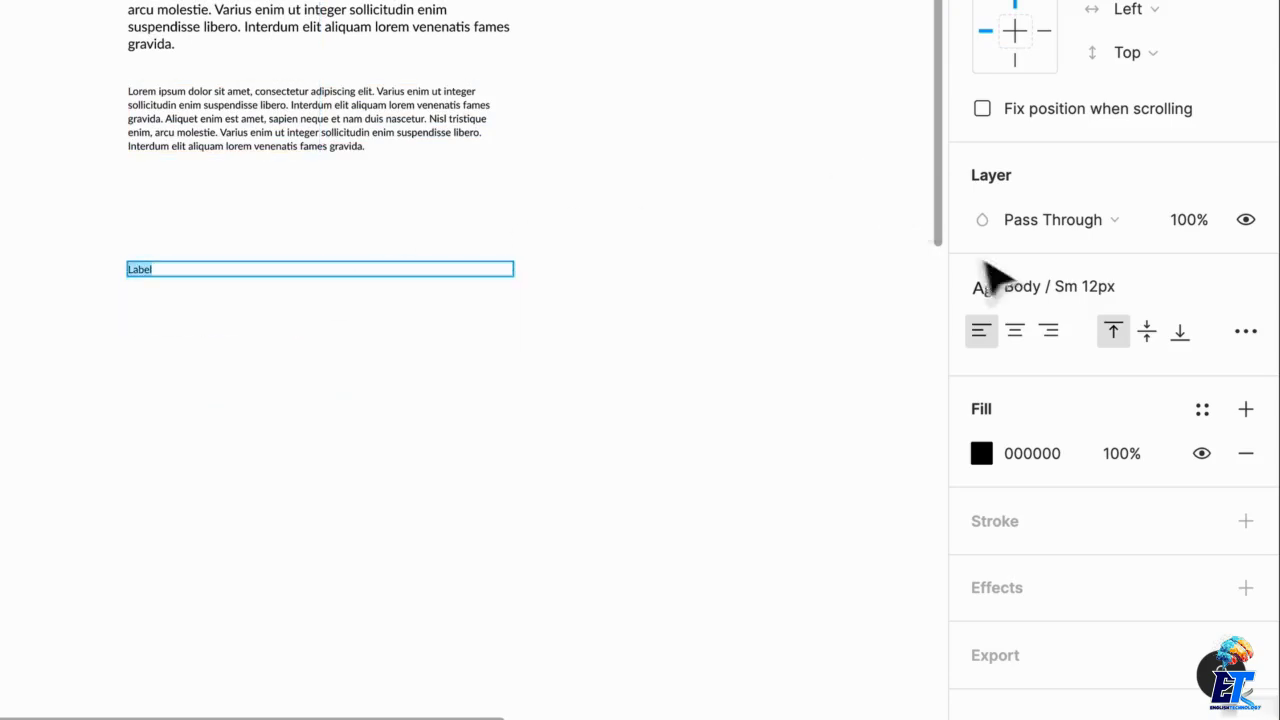
# Step: Detach the text style from the Label text and set its resizing to auto width
pyautogui.click(1245, 288)
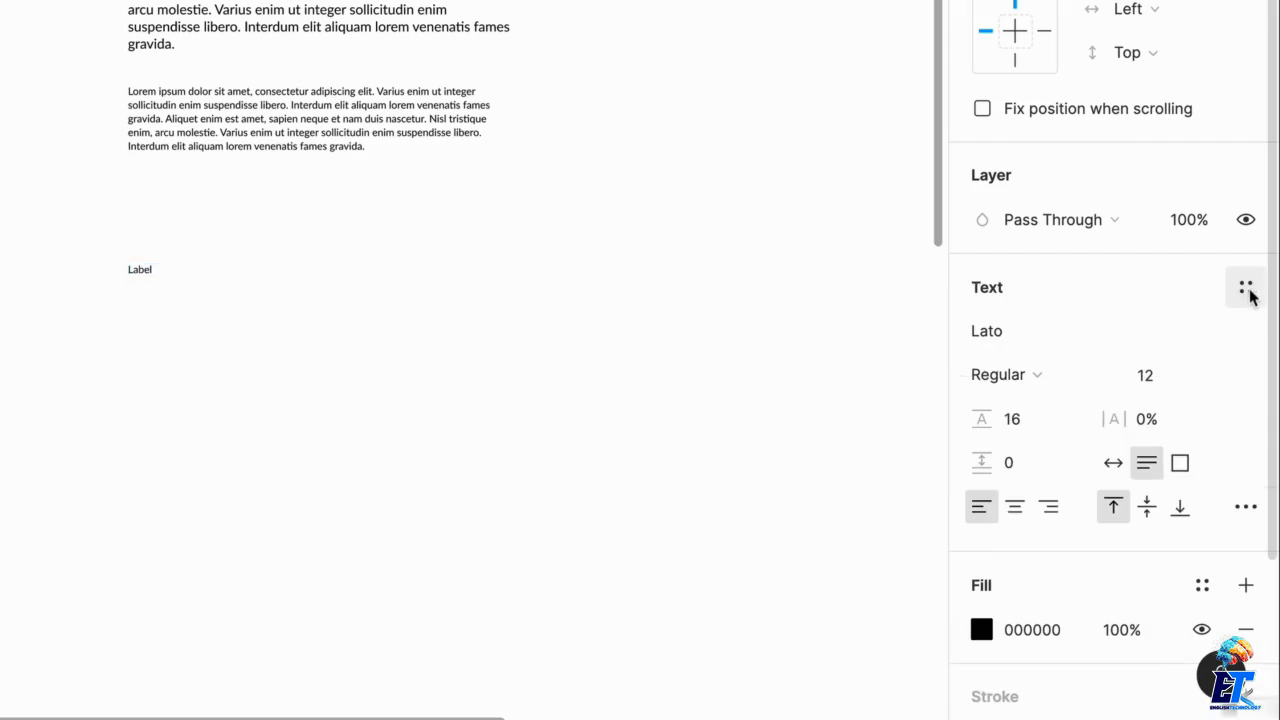
pyautogui.click(1113, 463)
pyautogui.scroll(5, 80, 240)
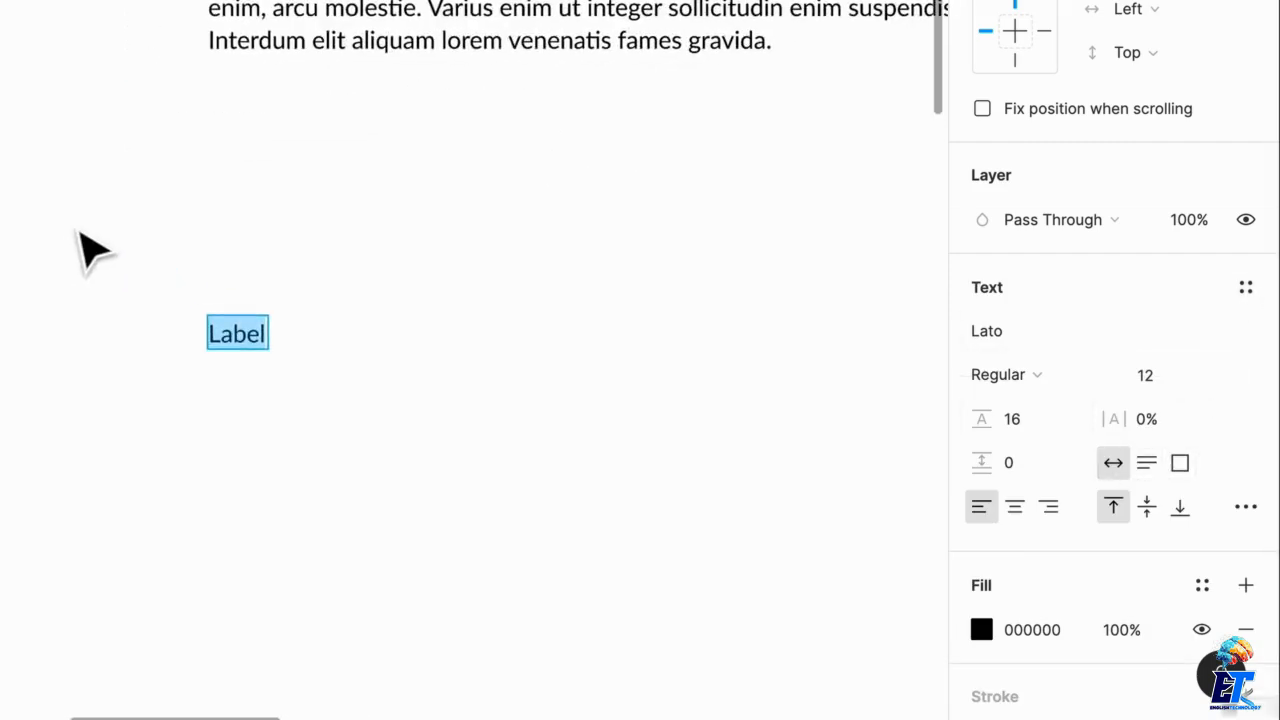
pyautogui.scroll(2, 385, 335)
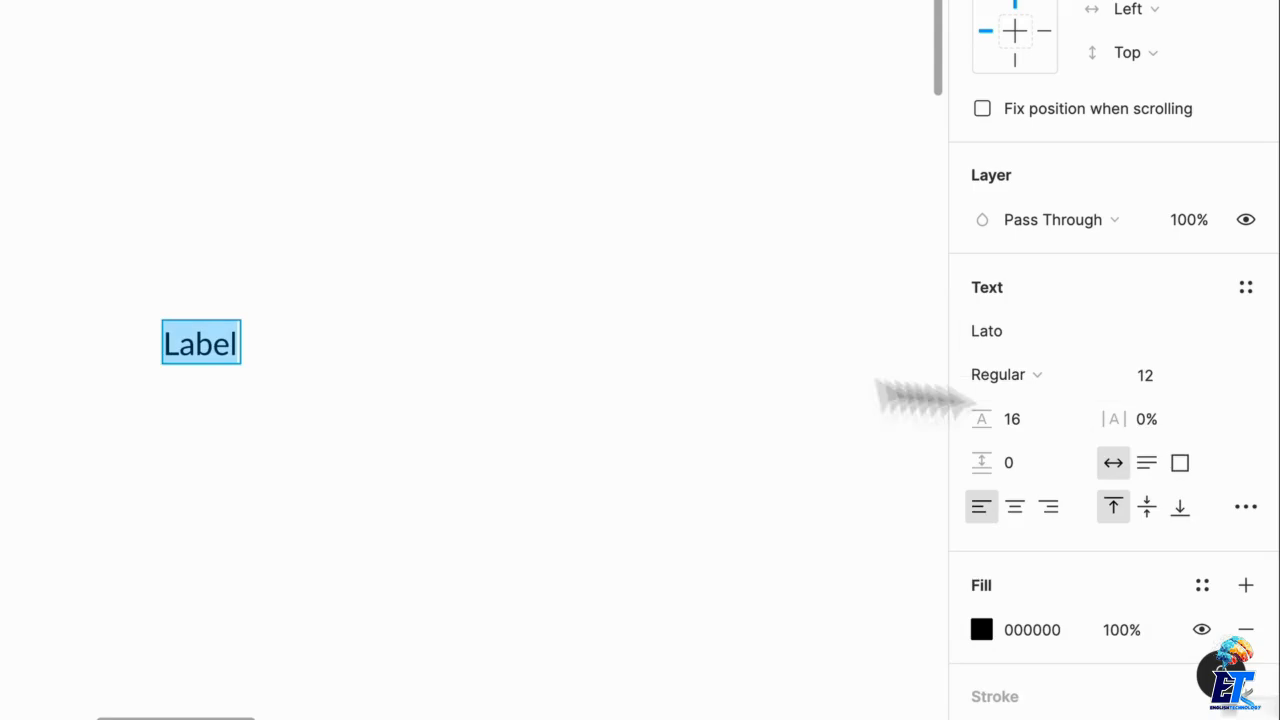
# Step: Change the font weight of the Label text to Bold
pyautogui.click(1172, 386)
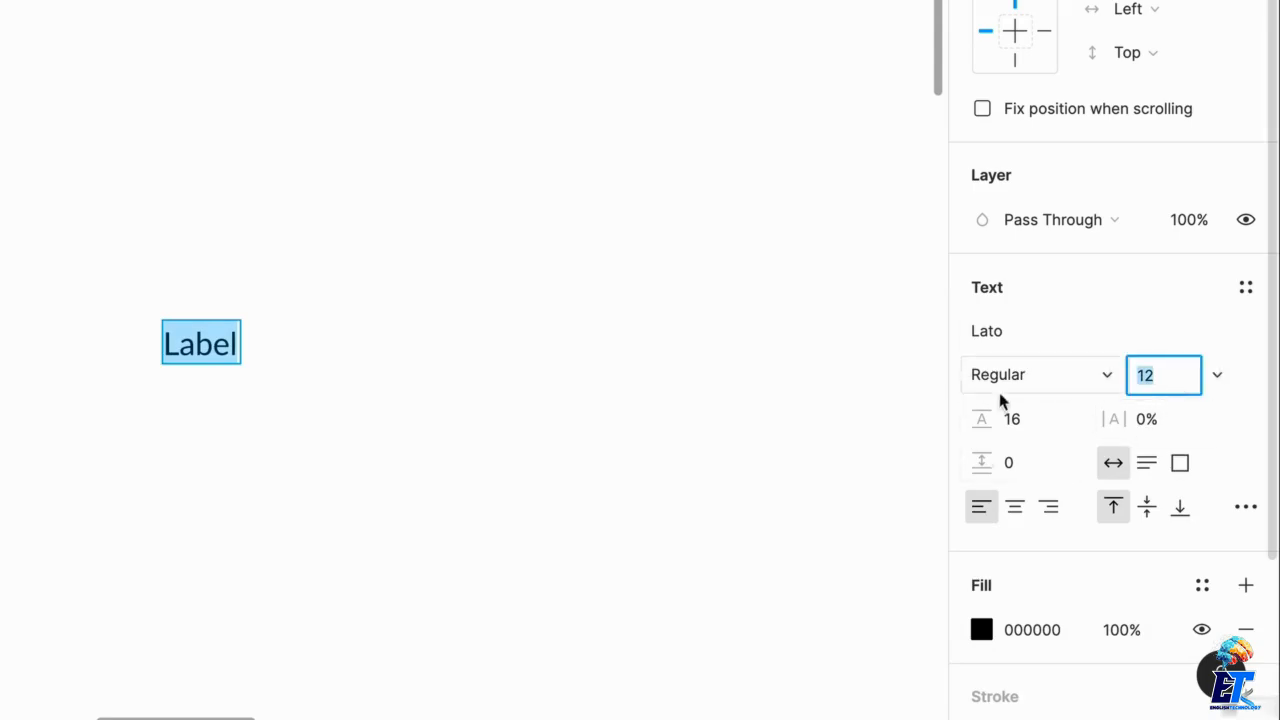
pyautogui.click(1039, 374)
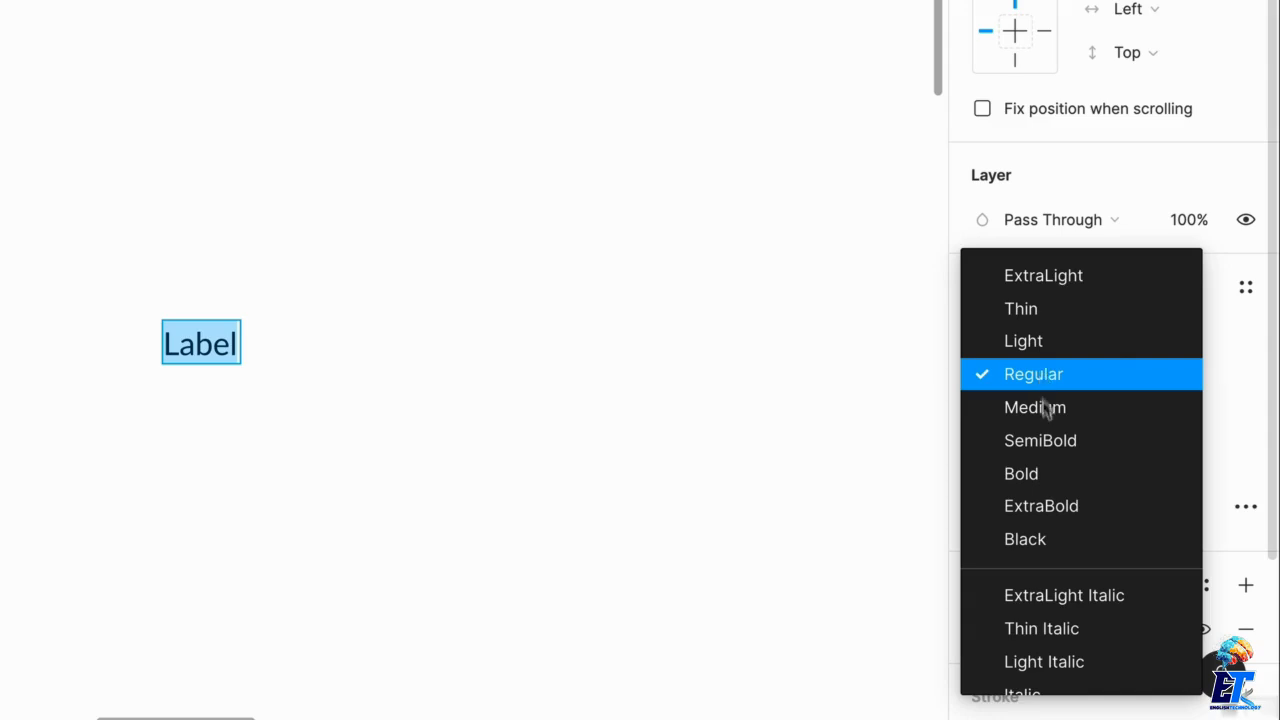
pyautogui.click(1051, 472)
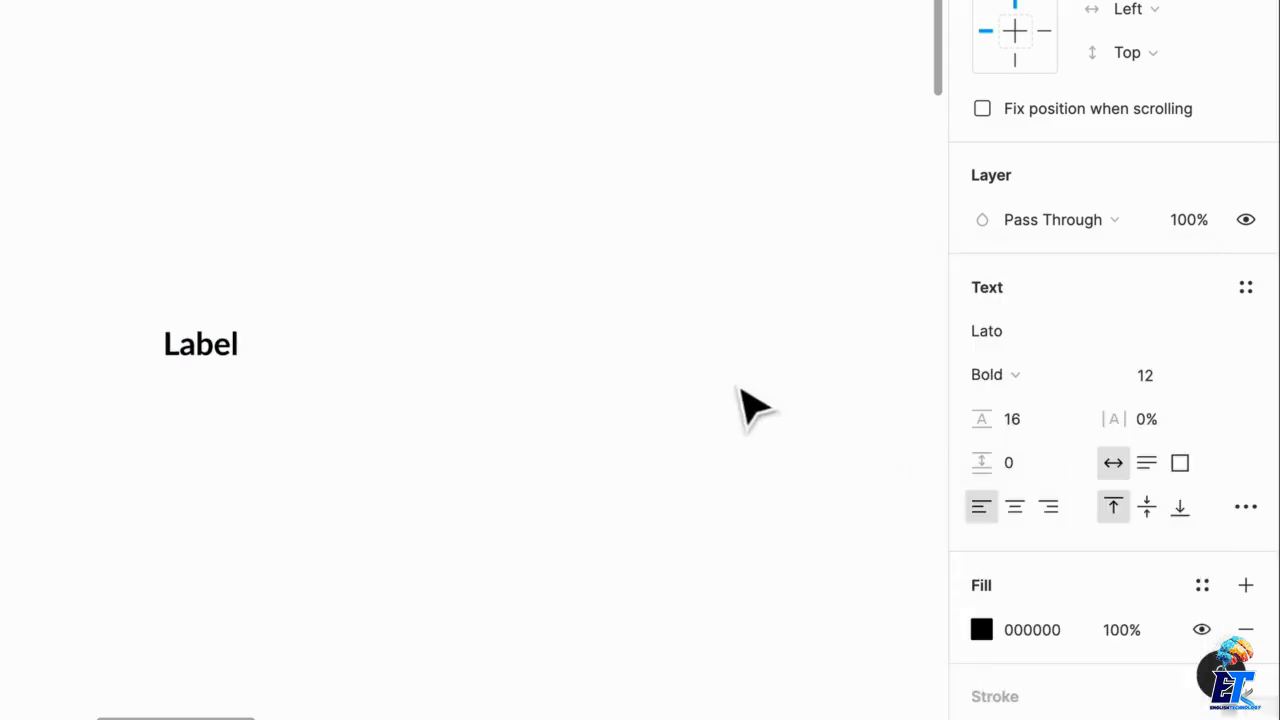
pyautogui.click(987, 372)
pyautogui.click(844, 401)
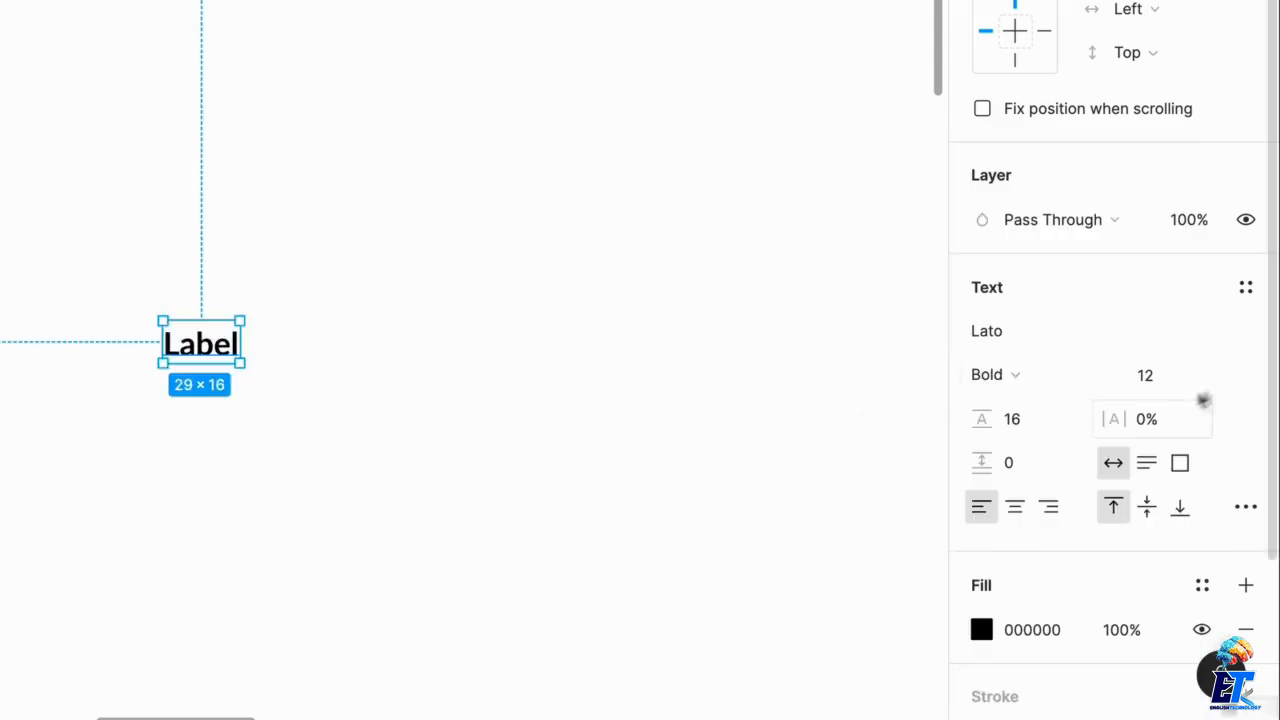
# Step: Set the line height of the Label text to 12
pyautogui.click(1036, 425)
pyautogui.press('Return')
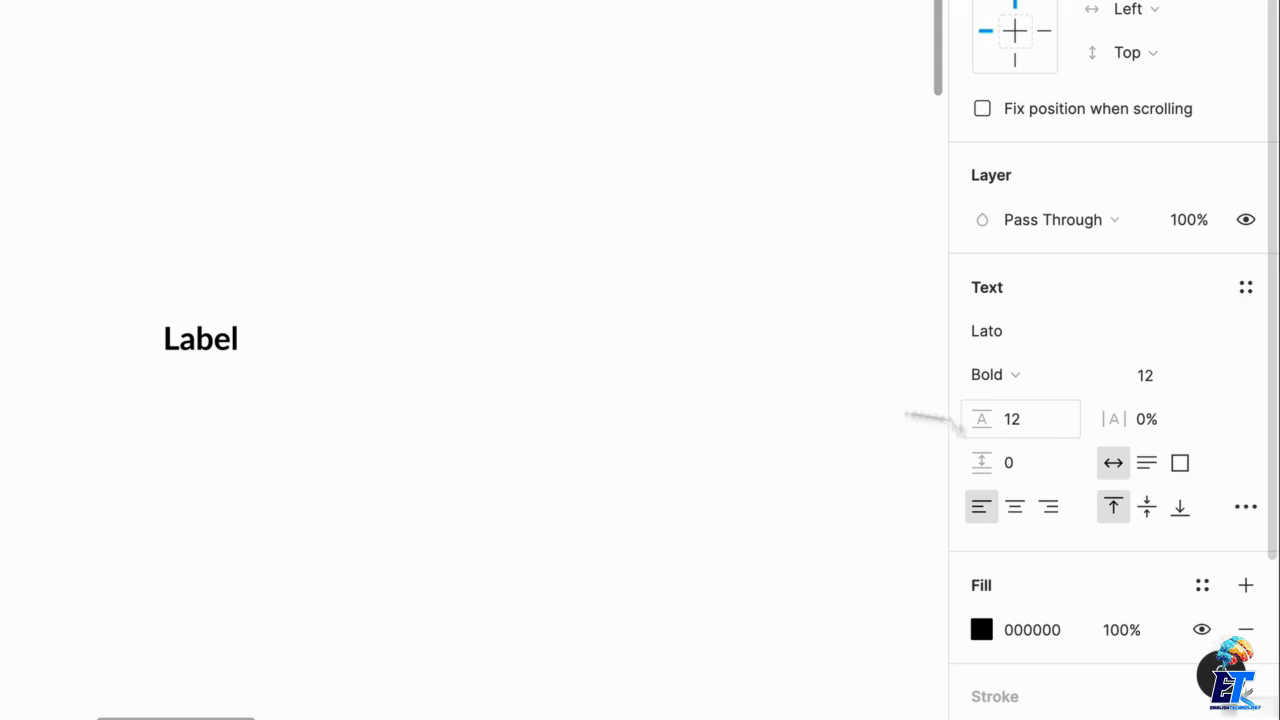
pyautogui.click(400, 357)
# Step: Create a text style named "Forms / Label 12px" from the Label text
pyautogui.click(228, 355)
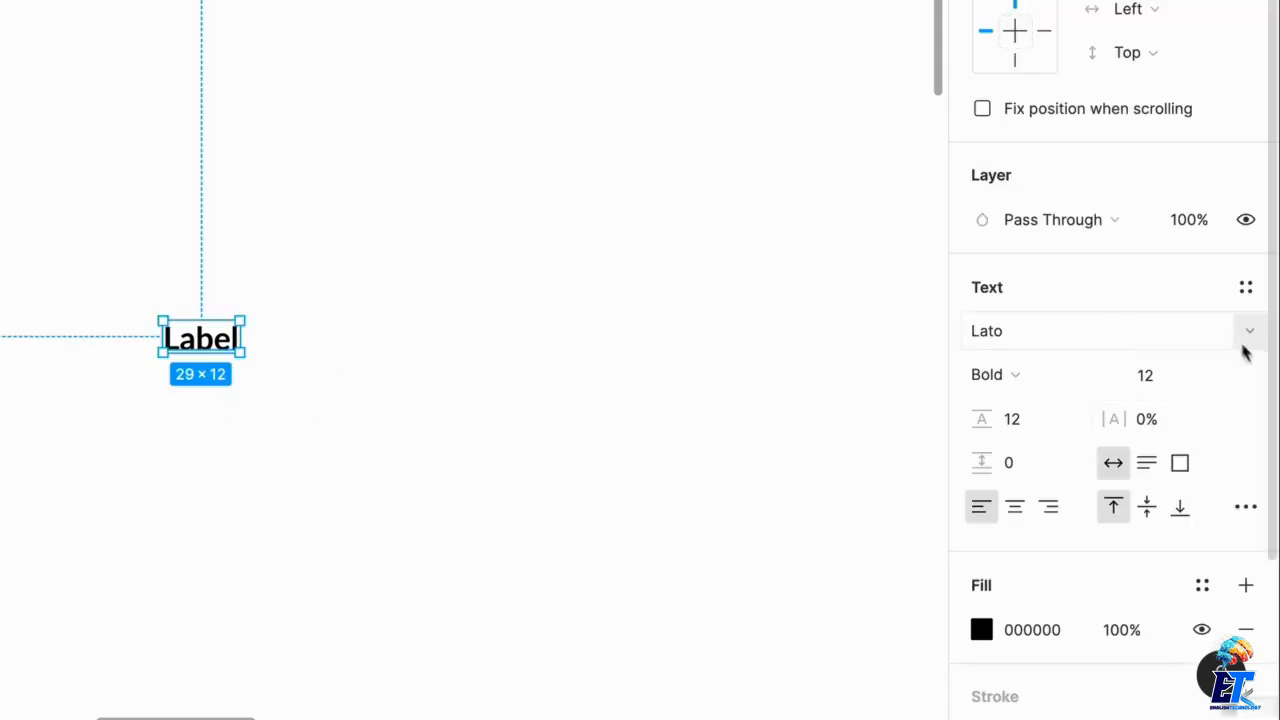
pyautogui.click(1245, 287)
pyautogui.click(1230, 343)
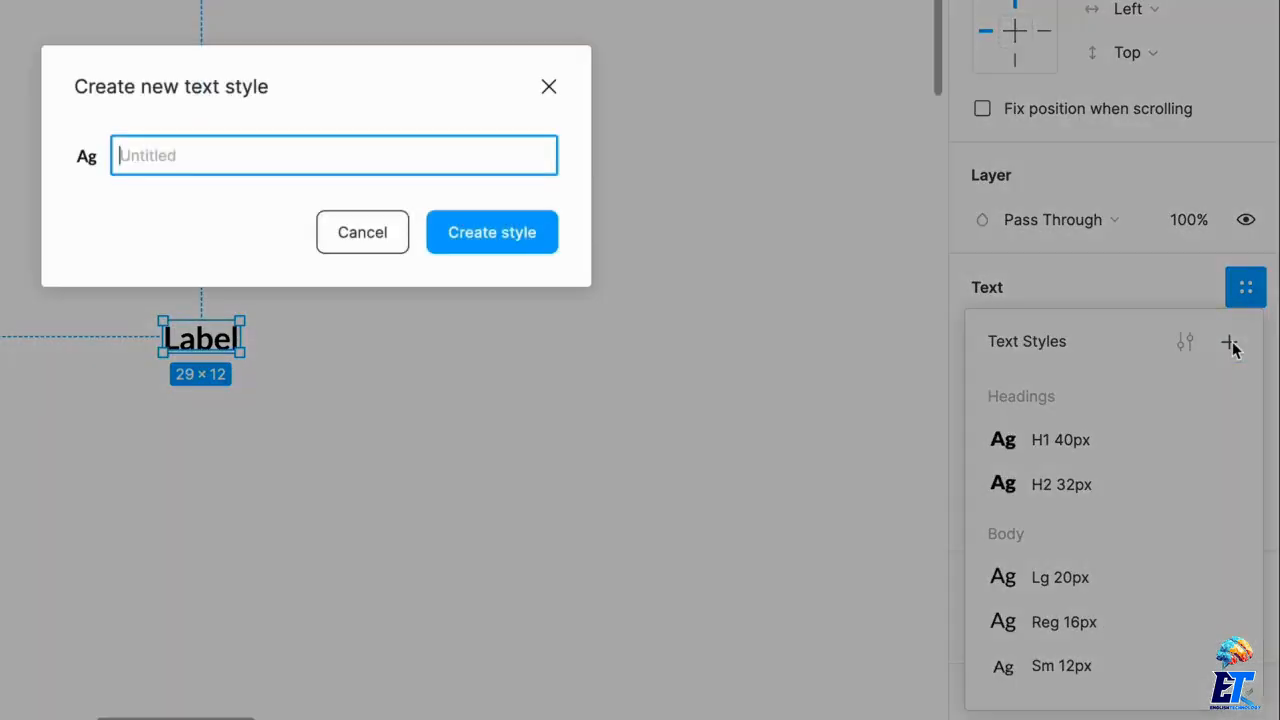
pyautogui.write('Text /')
pyautogui.hotkey('ctrl', 'a')
pyautogui.write('Forms /')
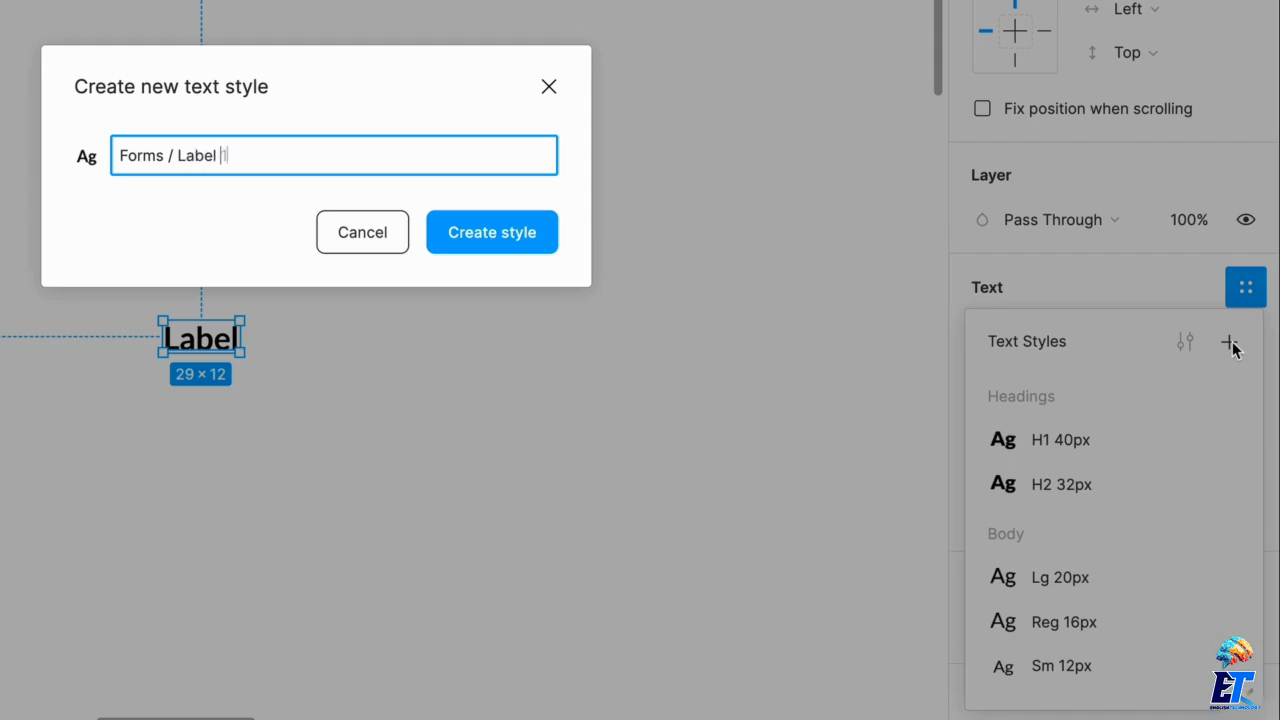
pyautogui.write('x')
pyautogui.click(471, 238)
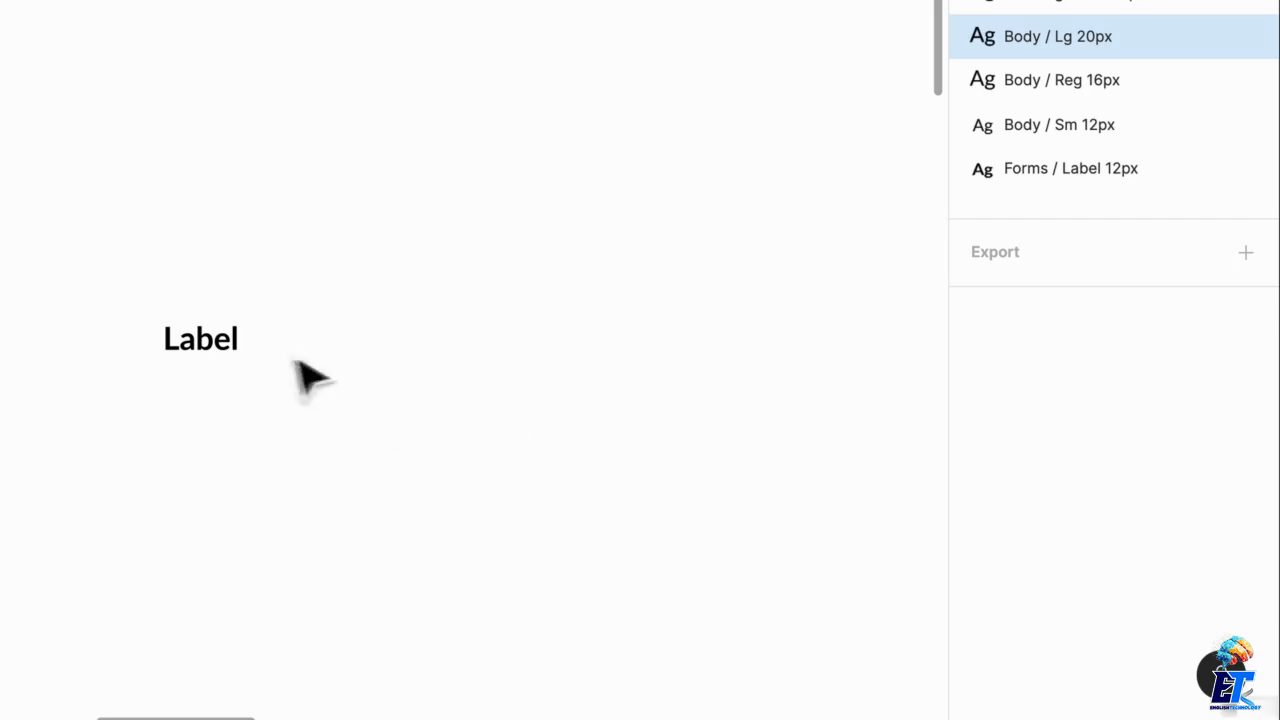
# Step: Check the text style applied to the Label text and review the type samples above it
pyautogui.click(216, 356)
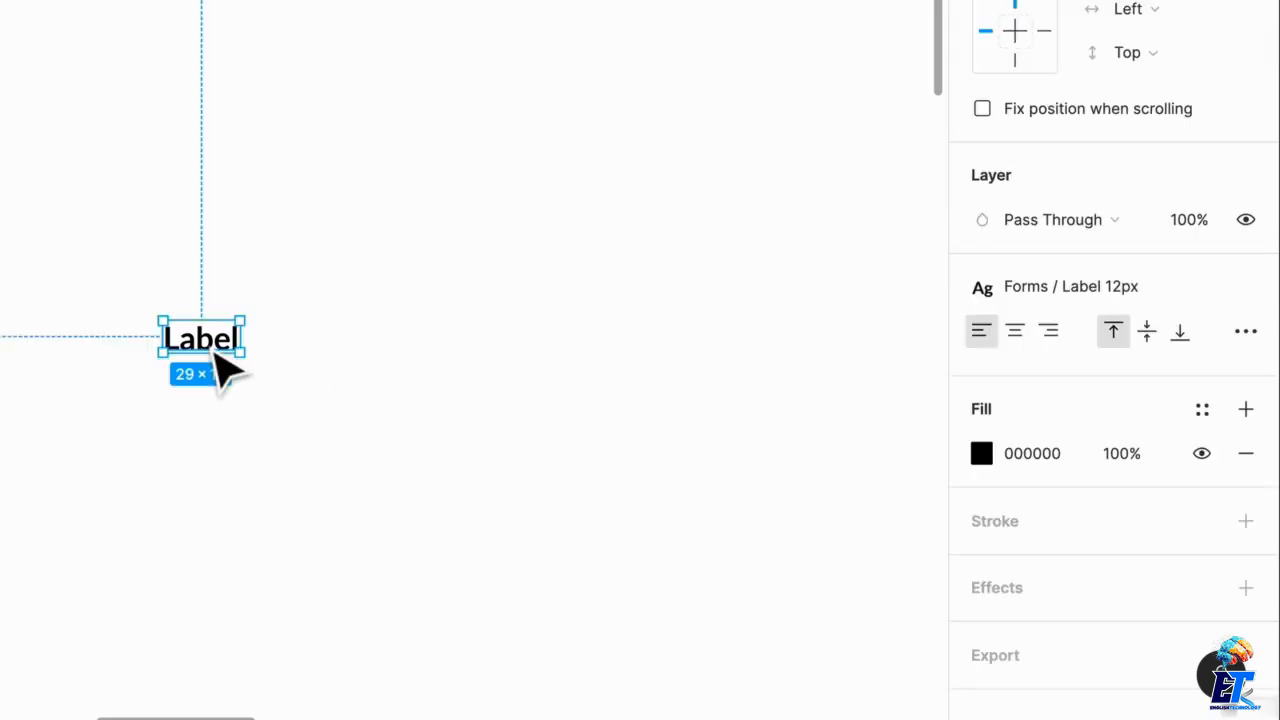
pyautogui.click(1103, 289)
pyautogui.click(386, 266)
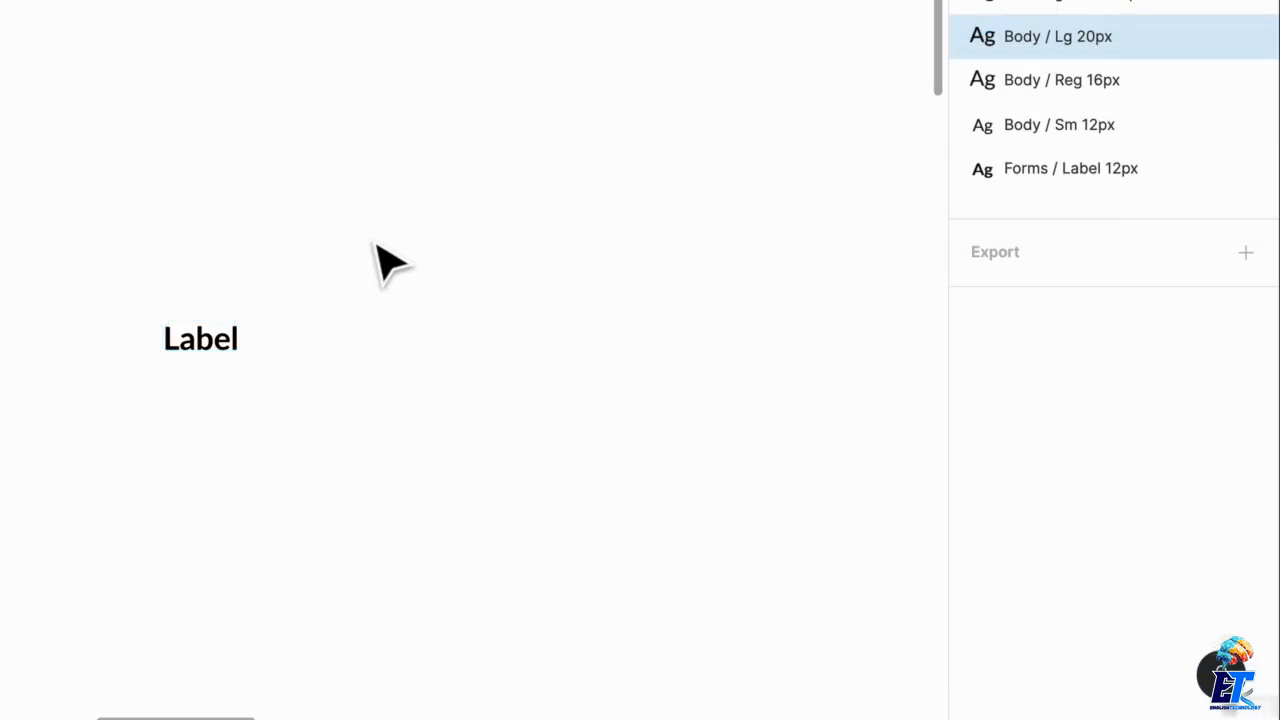
pyautogui.scroll(-3, 388, 264)
pyautogui.scroll(-1, 386, 262)
pyautogui.scroll(5, 508, 271)
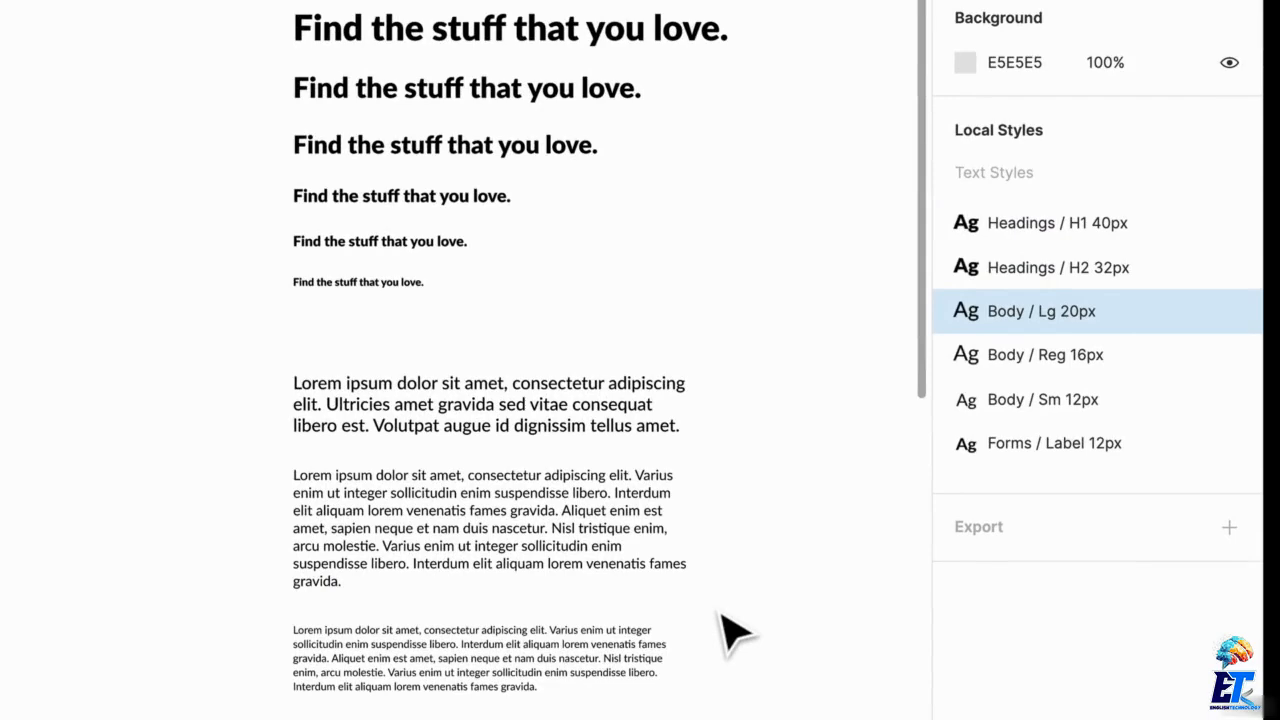
# Step: Open the Body / Lg 20px style for editing from the large body paragraph, try a line height of 0, and undo it
pyautogui.click(442, 400)
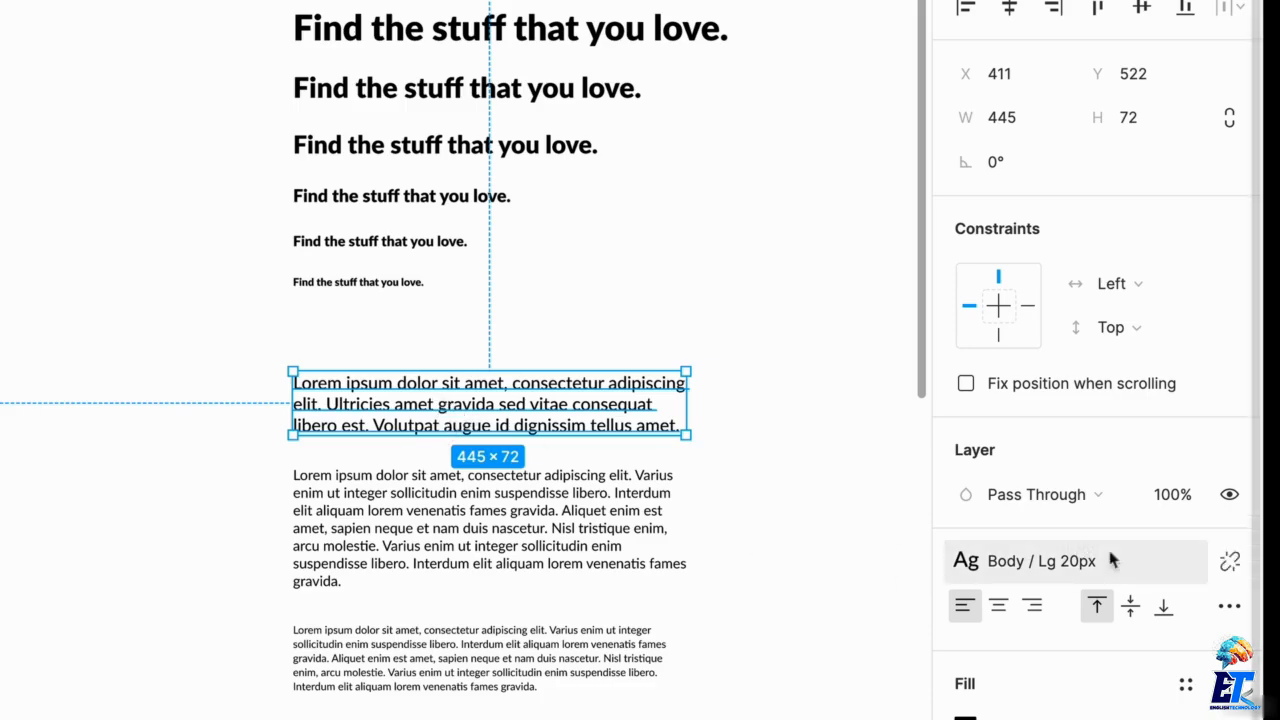
pyautogui.click(1058, 561)
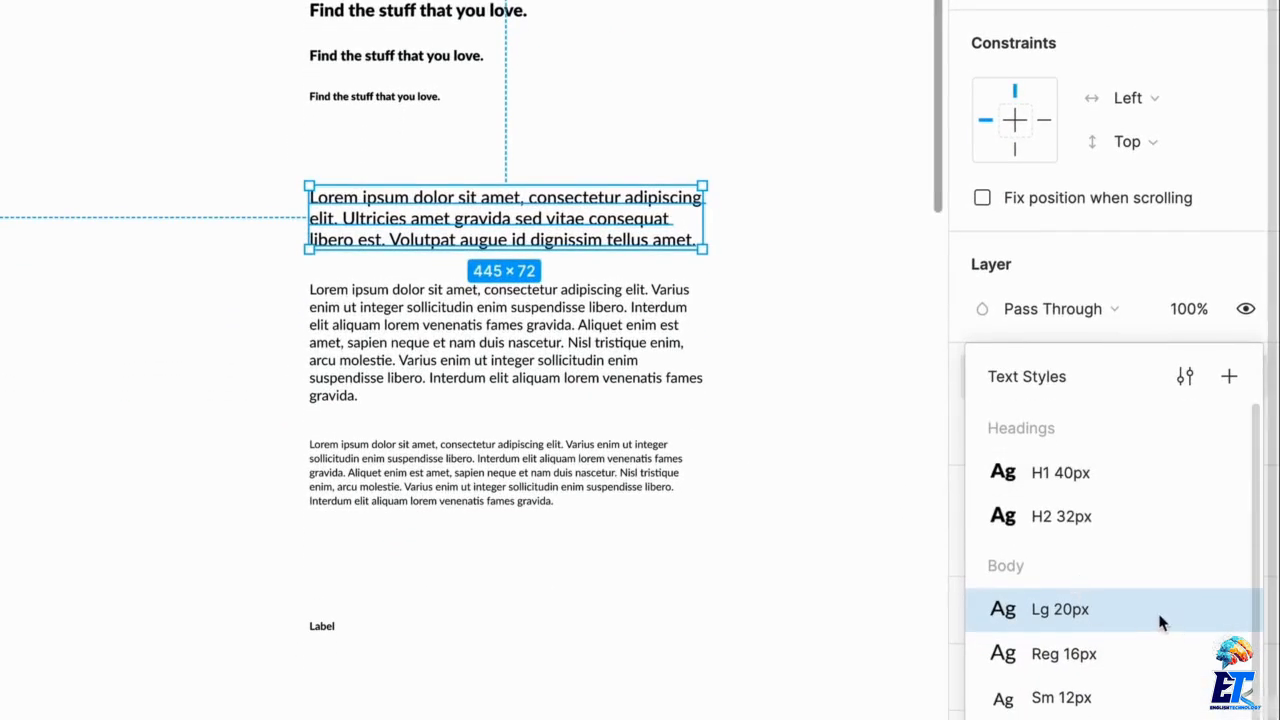
pyautogui.click(1157, 614)
pyautogui.click(1085, 368)
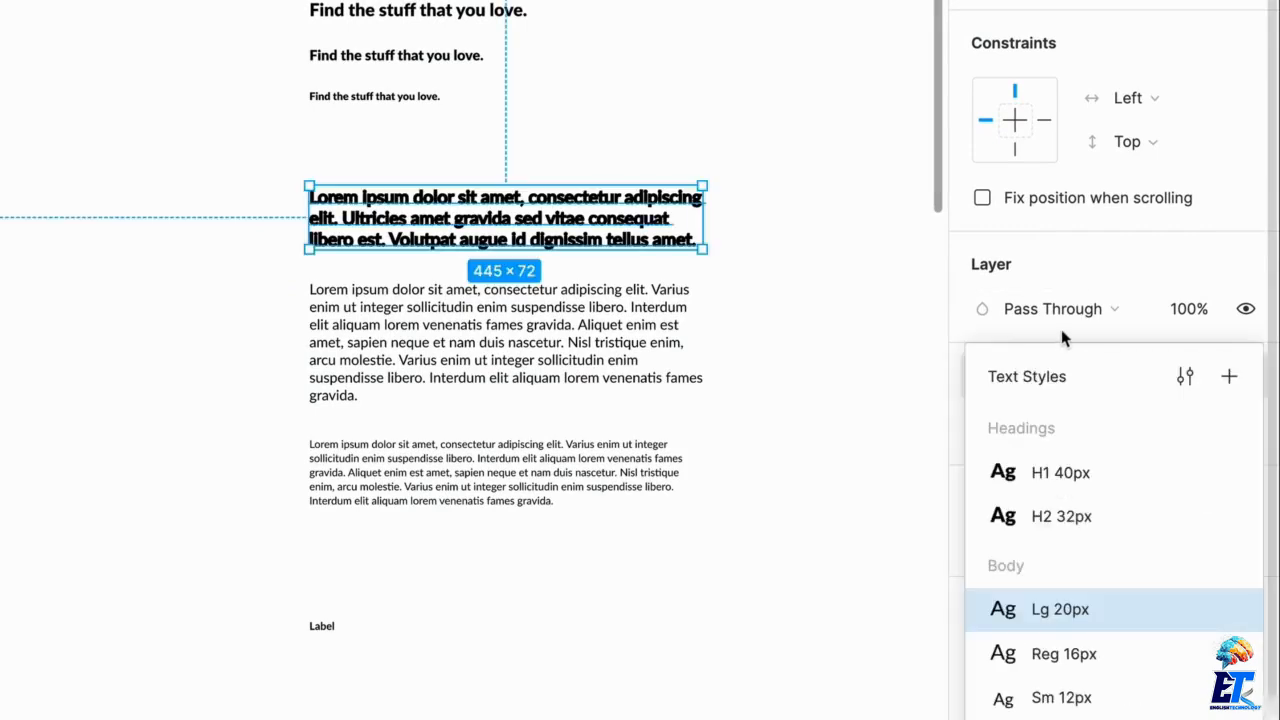
pyautogui.click(1185, 378)
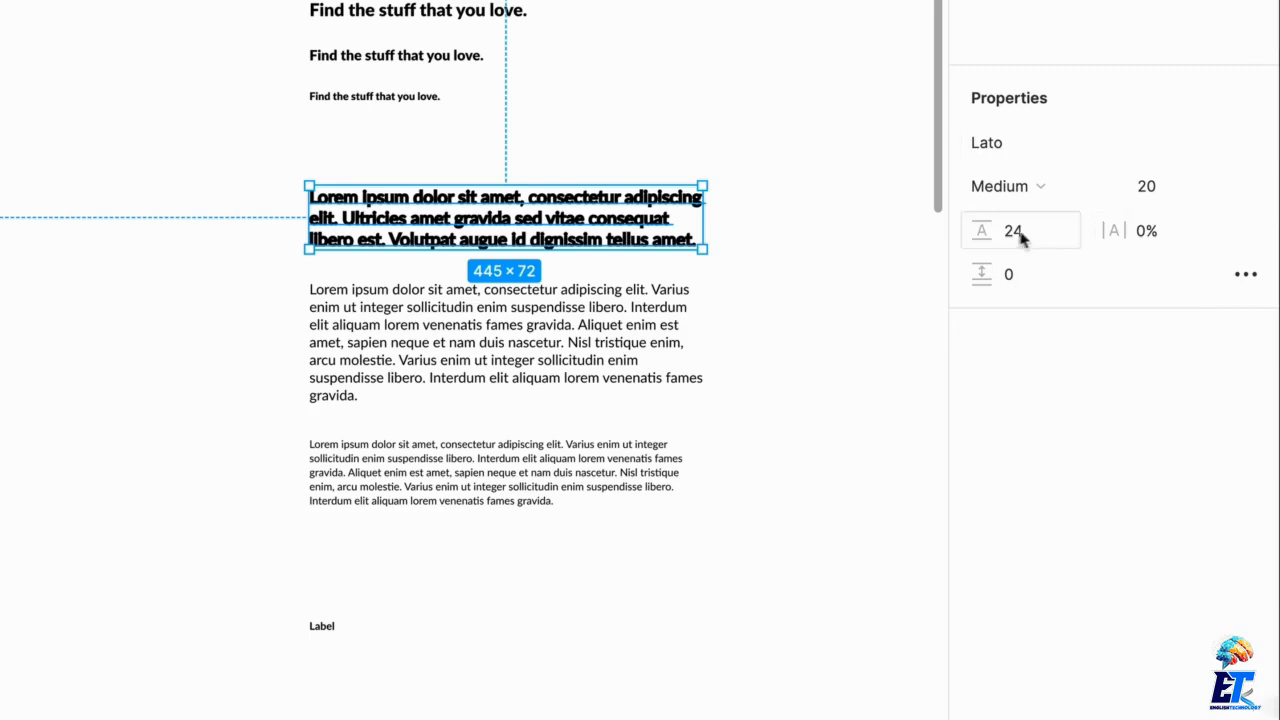
pyautogui.moveTo(983, 229); pyautogui.dragTo(897, 260)
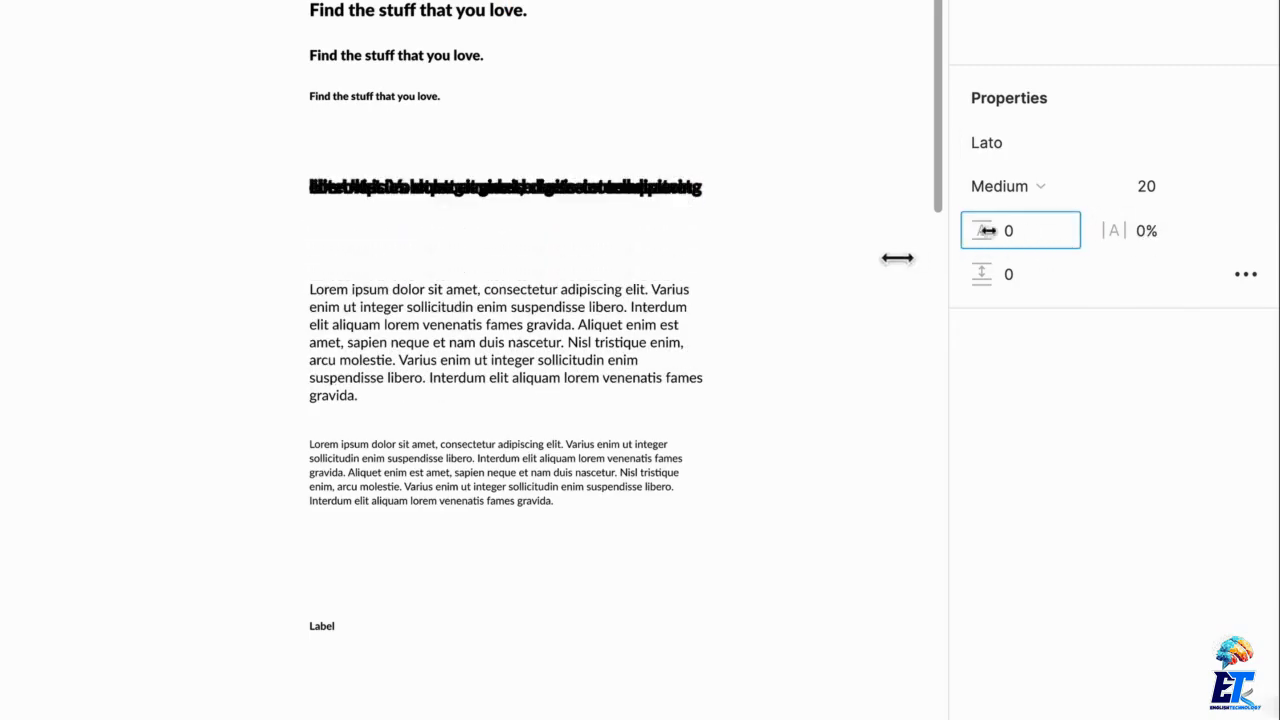
pyautogui.press('super+z')
# Step: Try uppercase letter case in the type details of the Body / Lg 20px style, undo it and leave the style editor
pyautogui.click(1245, 274)
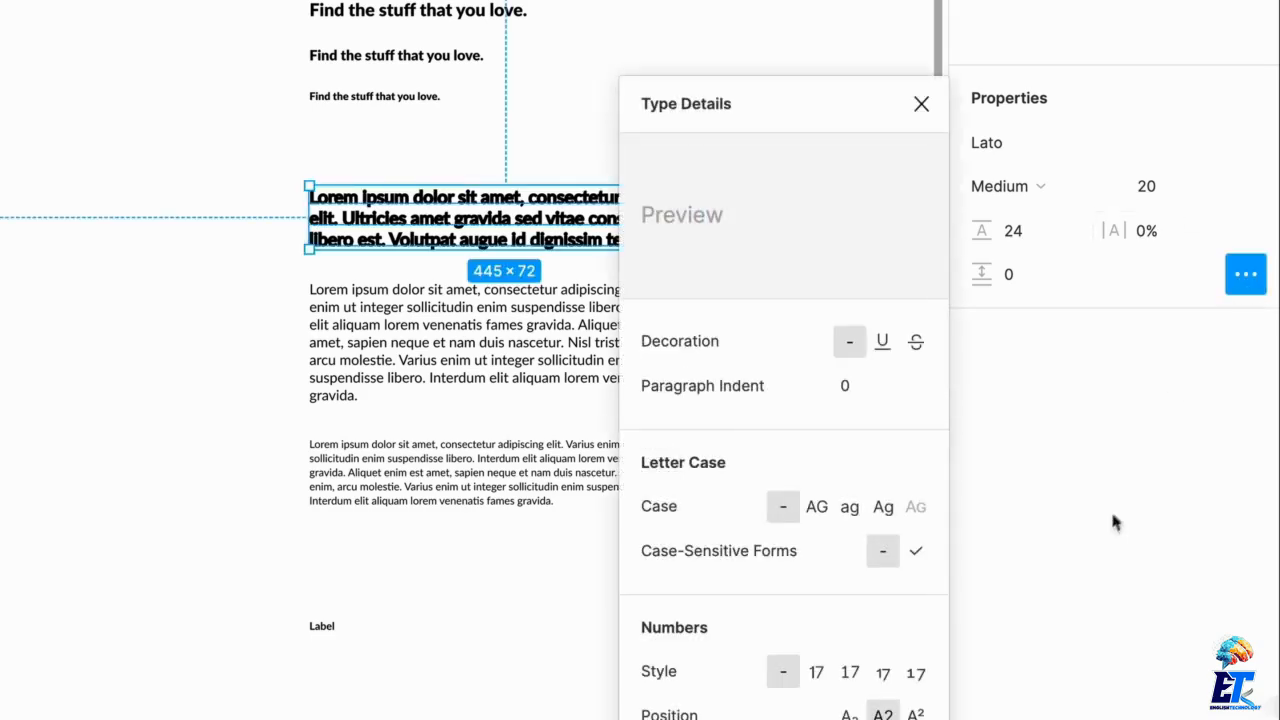
pyautogui.click(817, 508)
pyautogui.press('super+z')
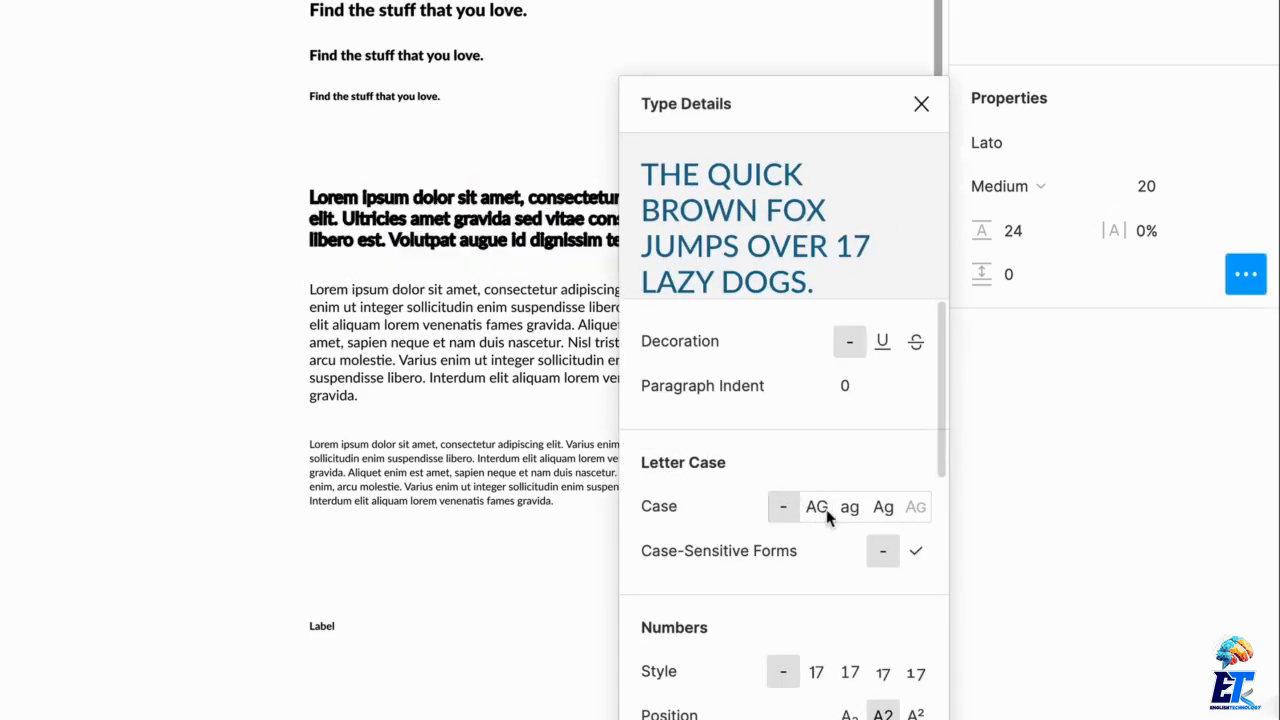
pyautogui.click(1196, 433)
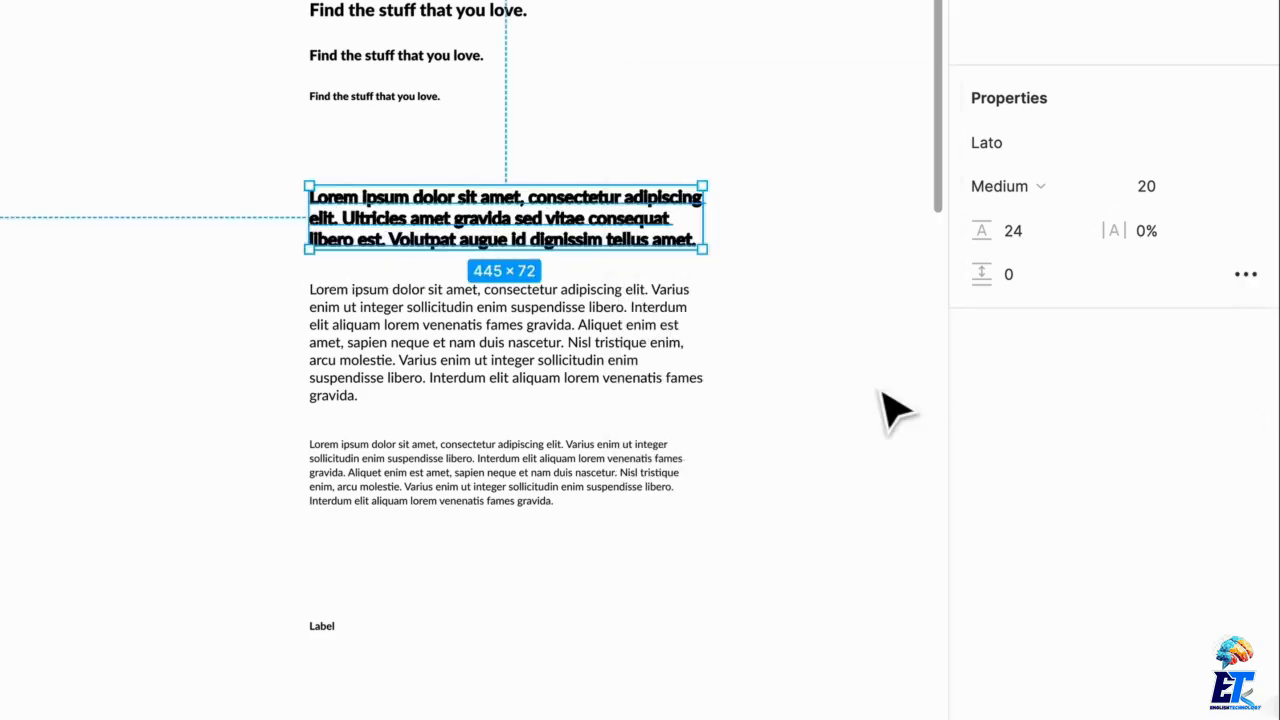
pyautogui.click(812, 390)
# Step: Remove the black outside stroke from the large body paragraph
pyautogui.scroll(5, 714, 288)
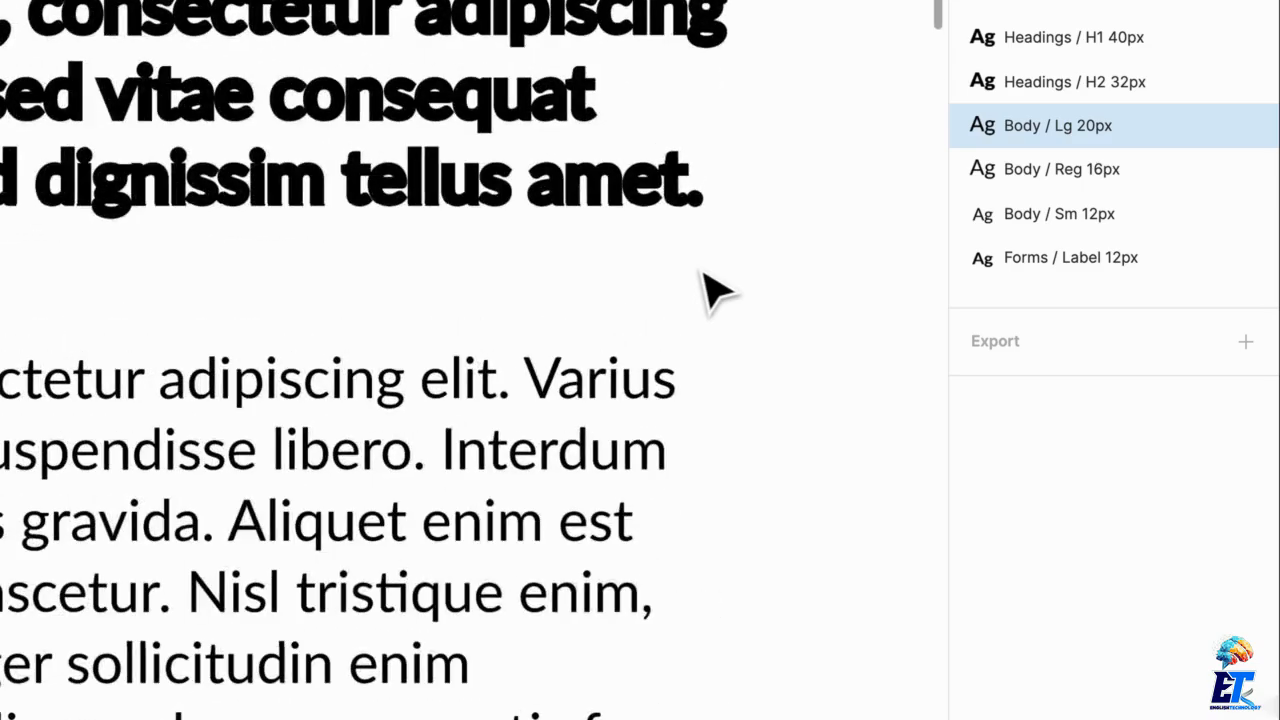
pyautogui.scroll(-2, 700, 285)
pyautogui.click(583, 214)
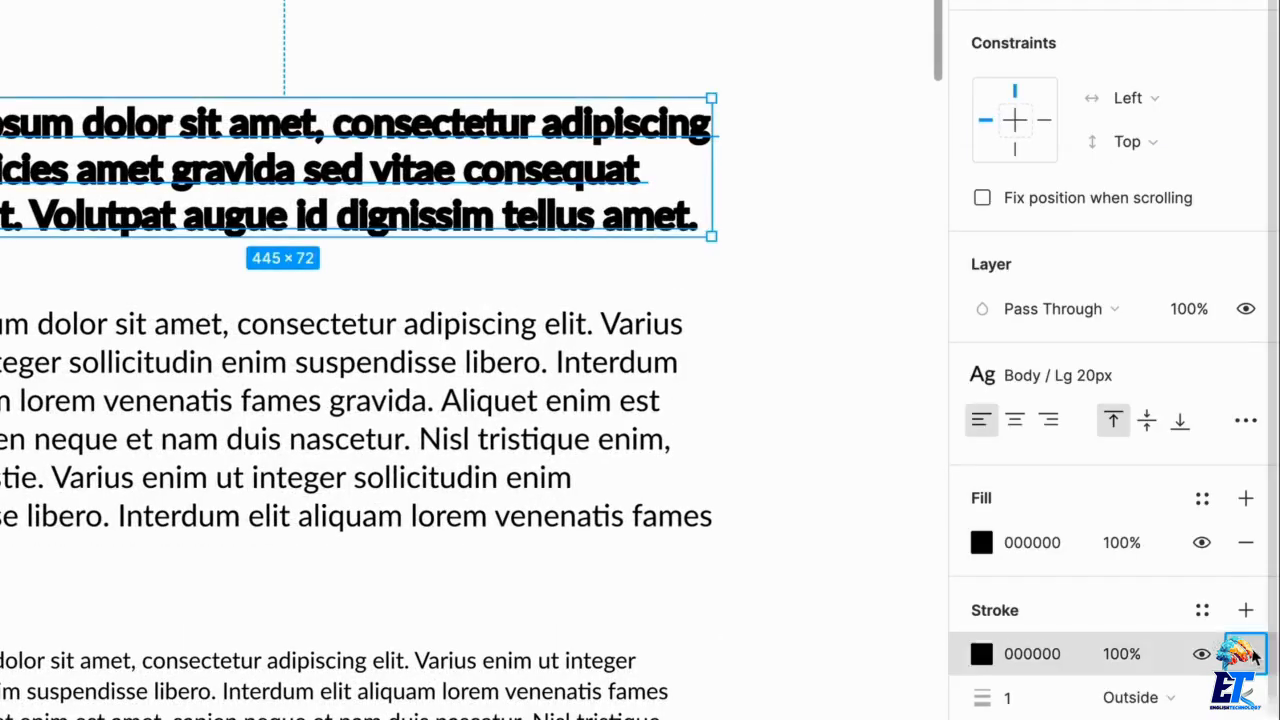
pyautogui.click(1245, 654)
pyautogui.scroll(-2, 840, 190)
pyautogui.scroll(-1, 840, 190)
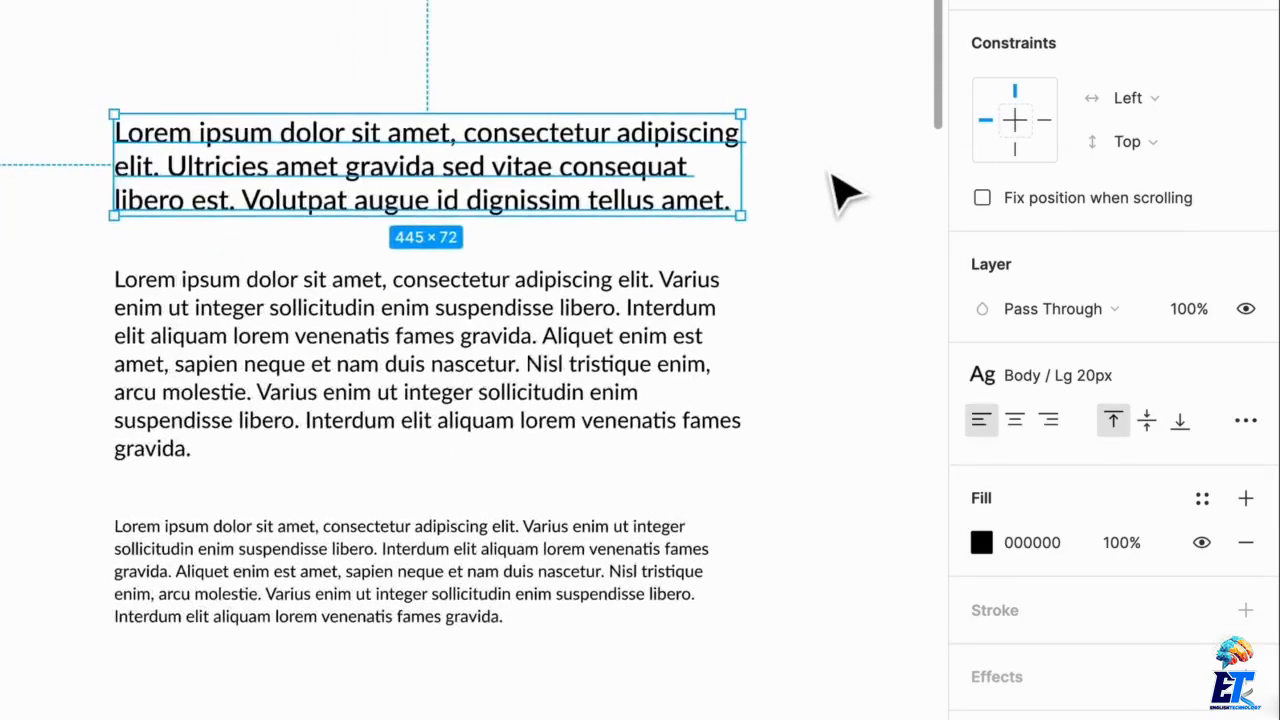
pyautogui.scroll(3, 840, 190)
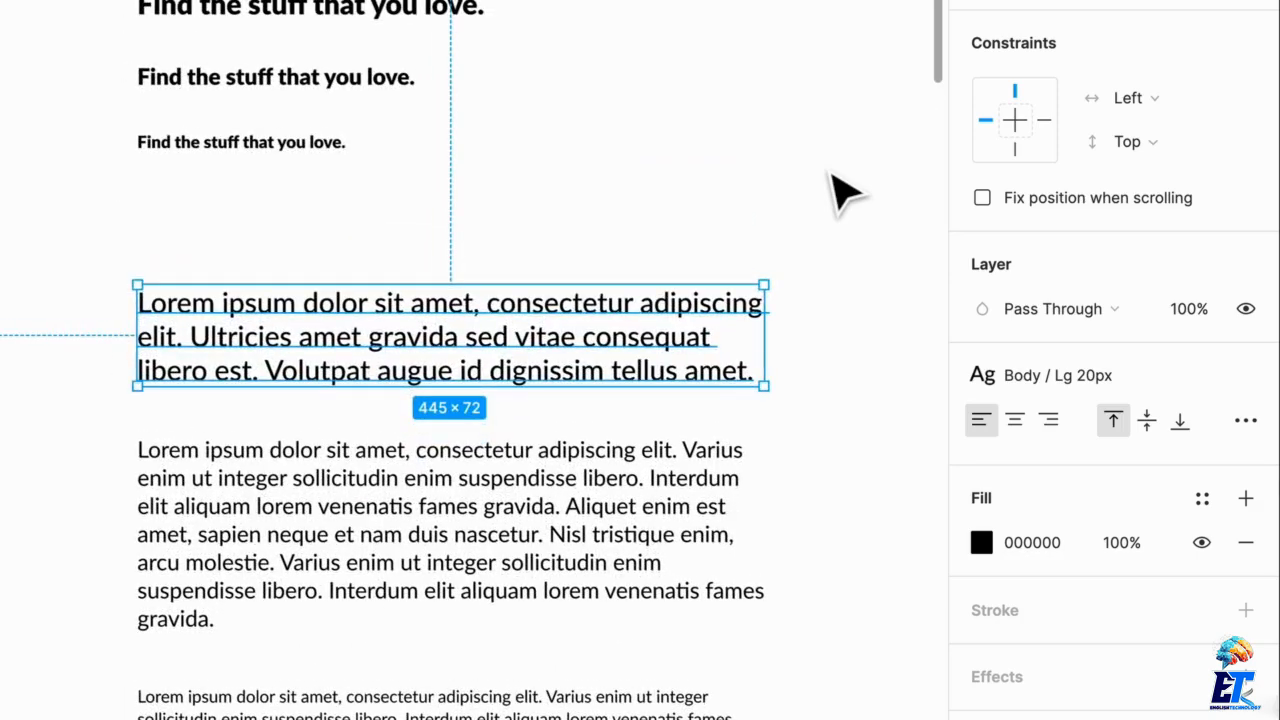
pyautogui.scroll(-2, 840, 191)
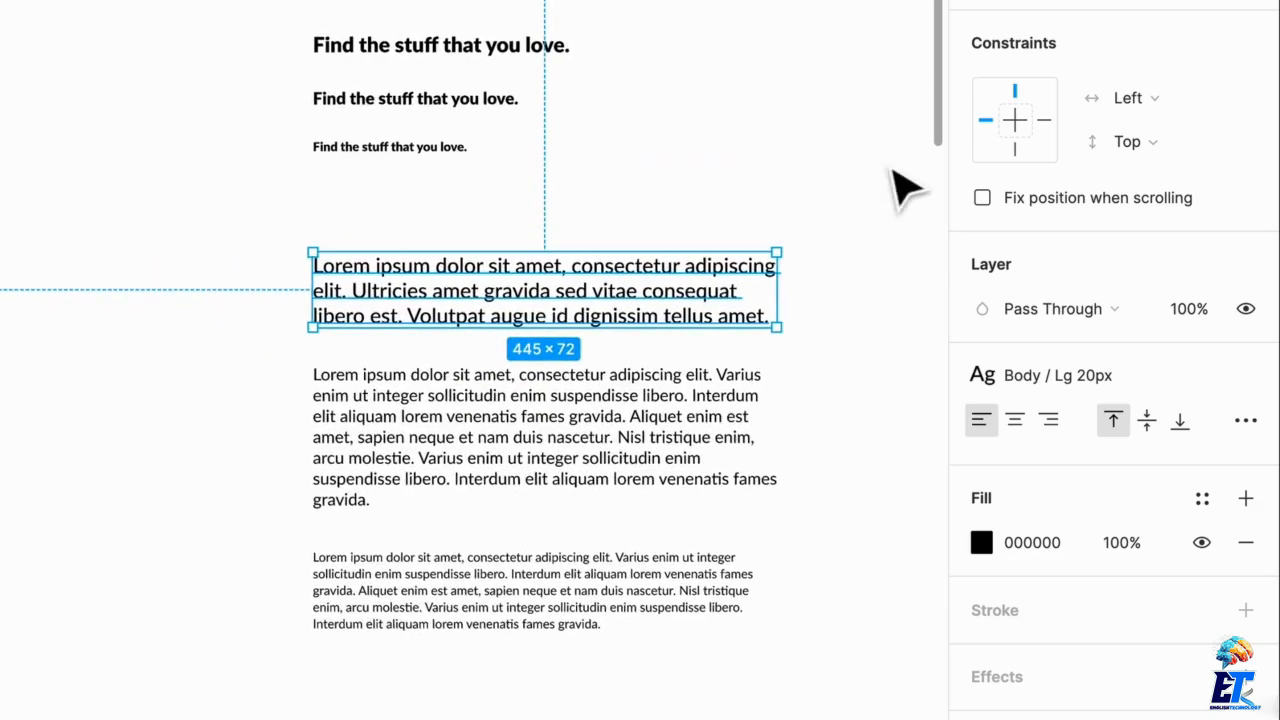
pyautogui.click(905, 187)
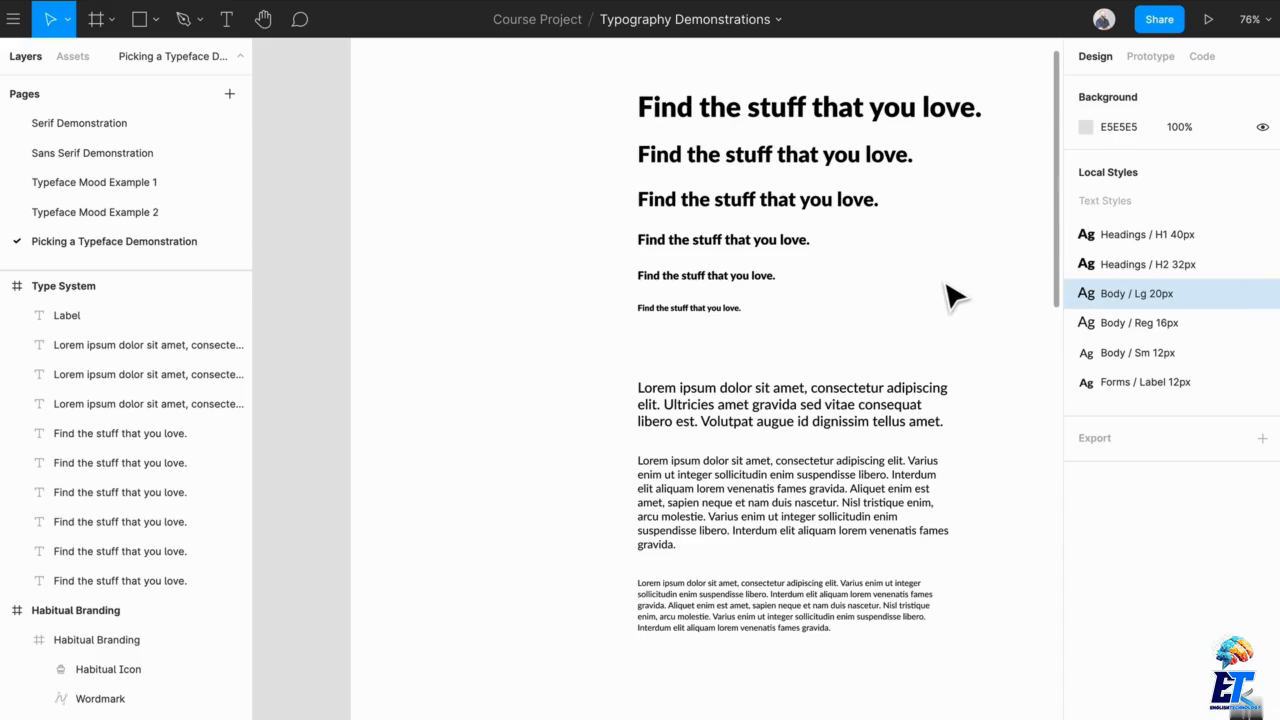
pyautogui.hscroll(2, 950, 295)
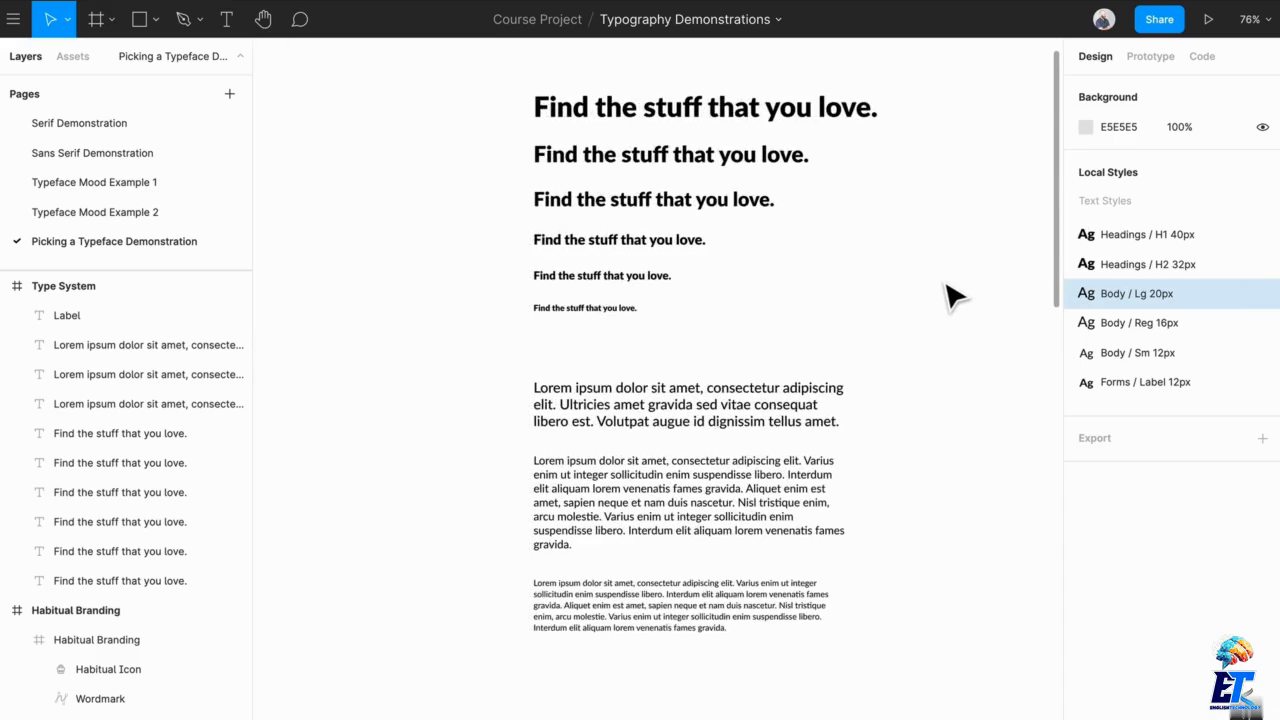